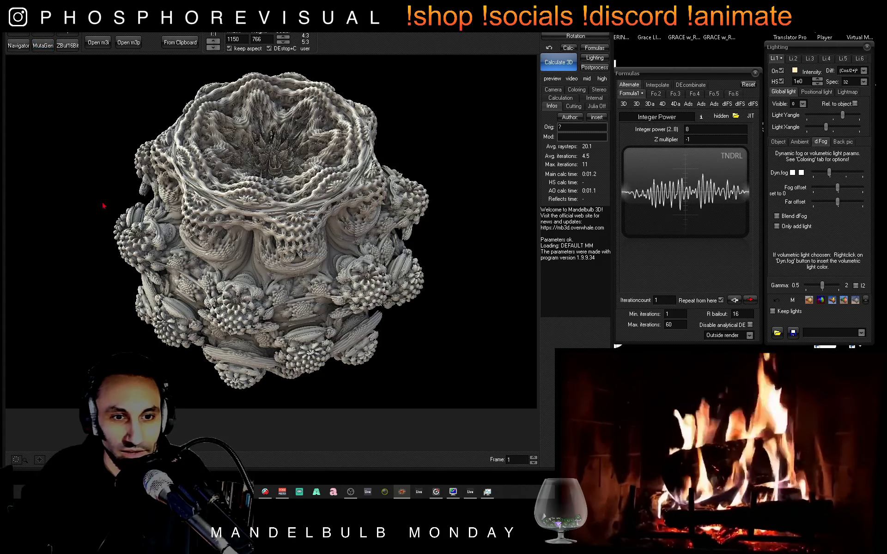
Send the default fractal view from the Navigator to the Animation maker as the first keyframe
{"action": "left_click", "coordinate": [19, 46]}
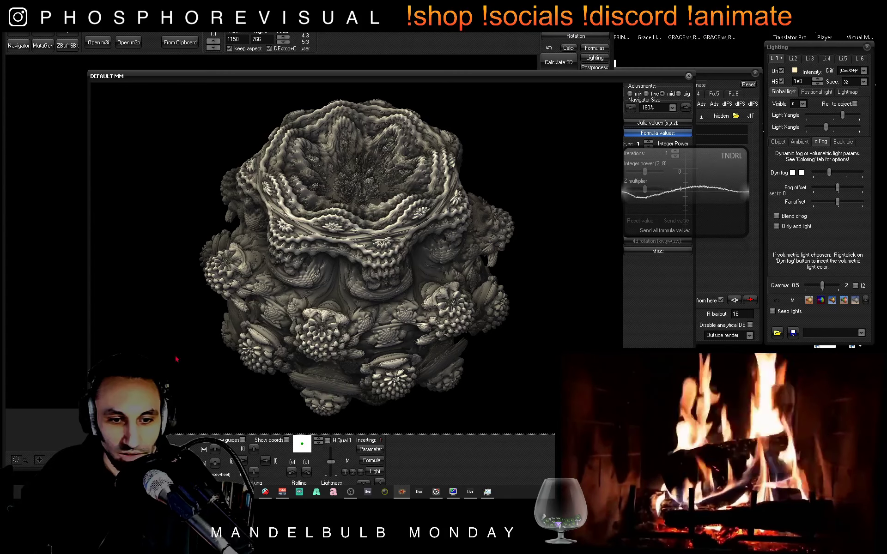
{"action": "left_click_drag", "start_coordinate": [348, 80], "coordinate": [280, 42]}
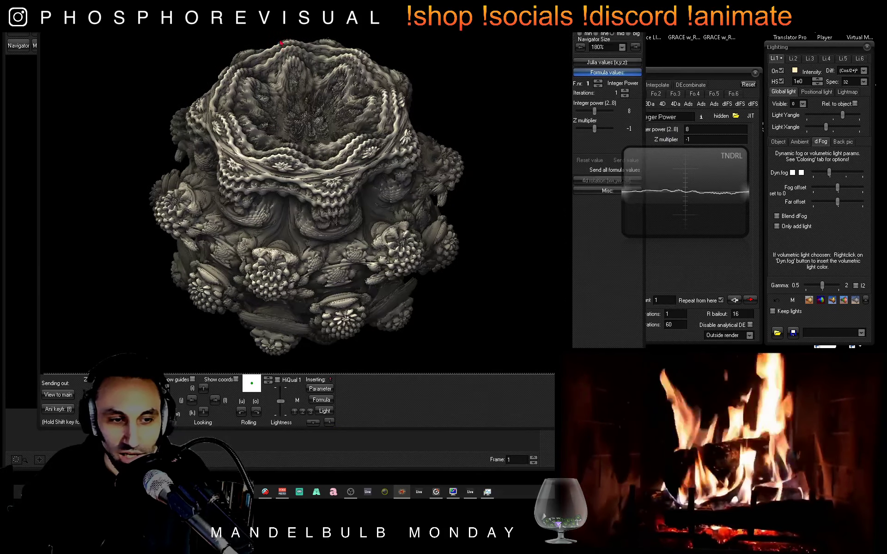
{"action": "left_click", "coordinate": [65, 412]}
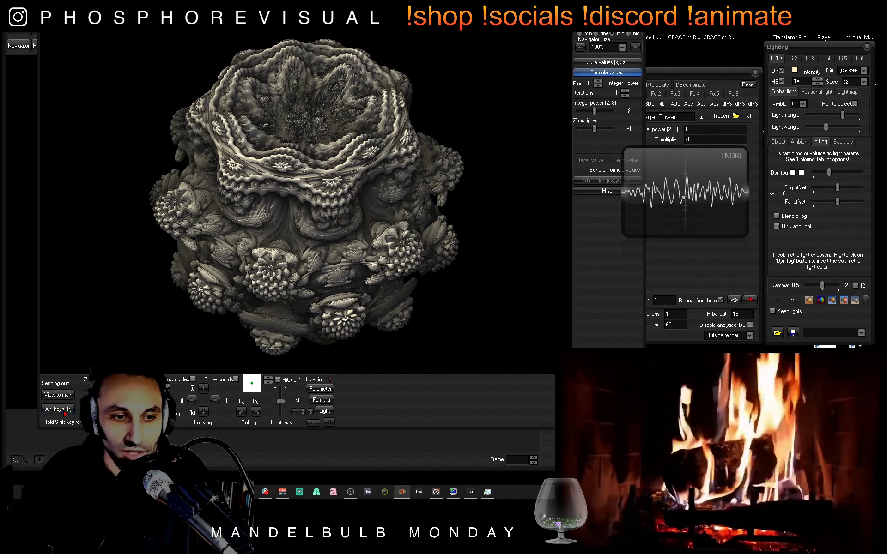
{"action": "left_click", "coordinate": [15, 39]}
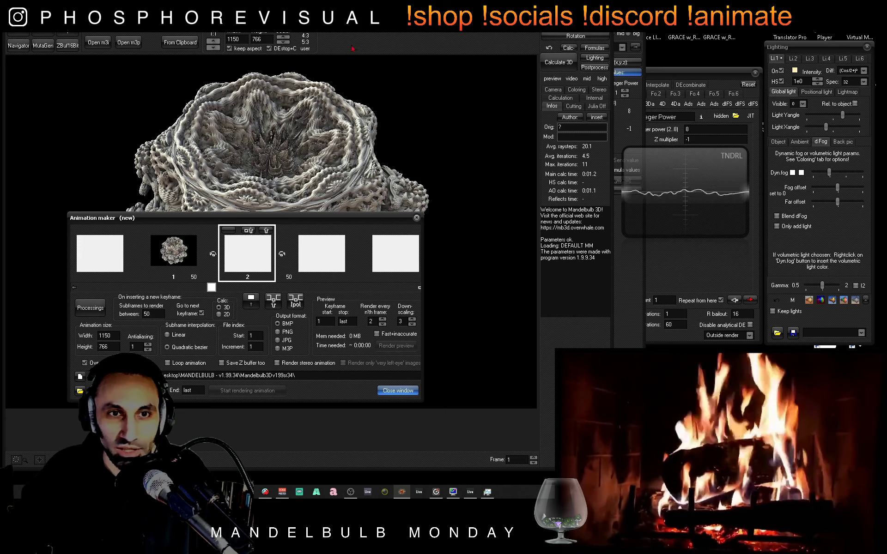
{"action": "left_click", "coordinate": [359, 187]}
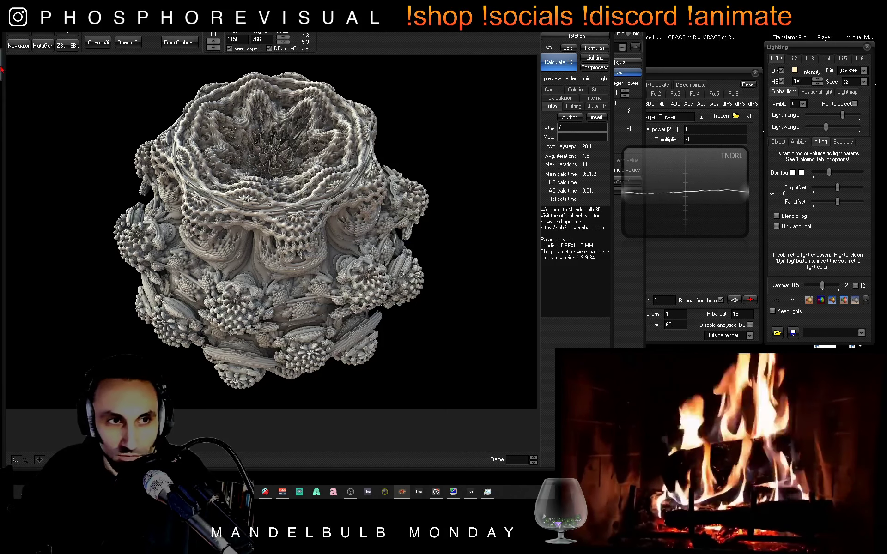
Send a rolled Navigator view with the Z multiplier at -0.075 to the animation as the second keyframe
{"action": "left_click", "coordinate": [18, 46]}
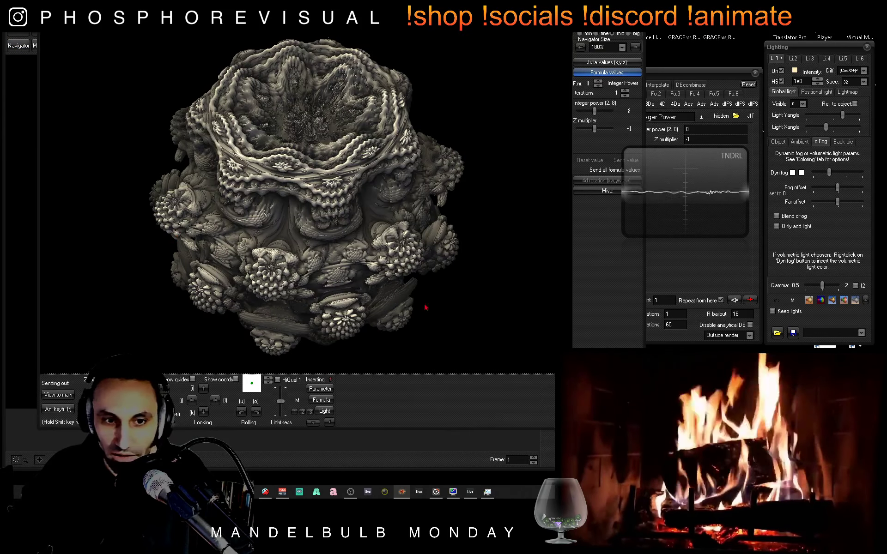
{"action": "left_click", "coordinate": [255, 411]}
{"action": "left_click", "coordinate": [256, 412]}
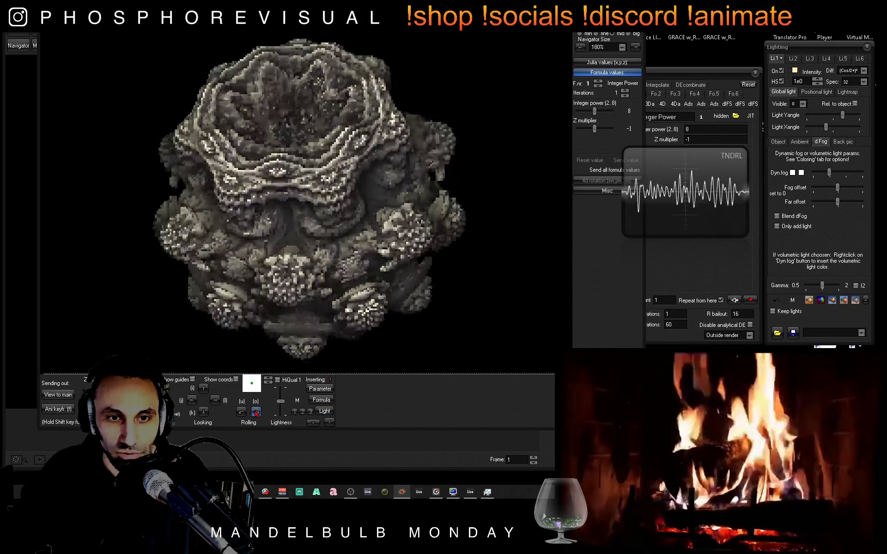
{"action": "left_click", "coordinate": [256, 411]}
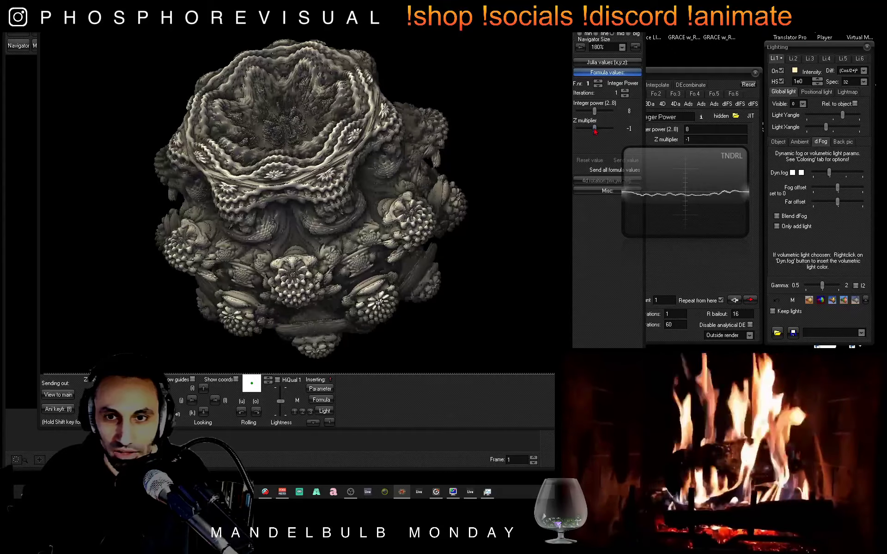
{"action": "left_click_drag", "start_coordinate": [596, 132], "coordinate": [607, 134]}
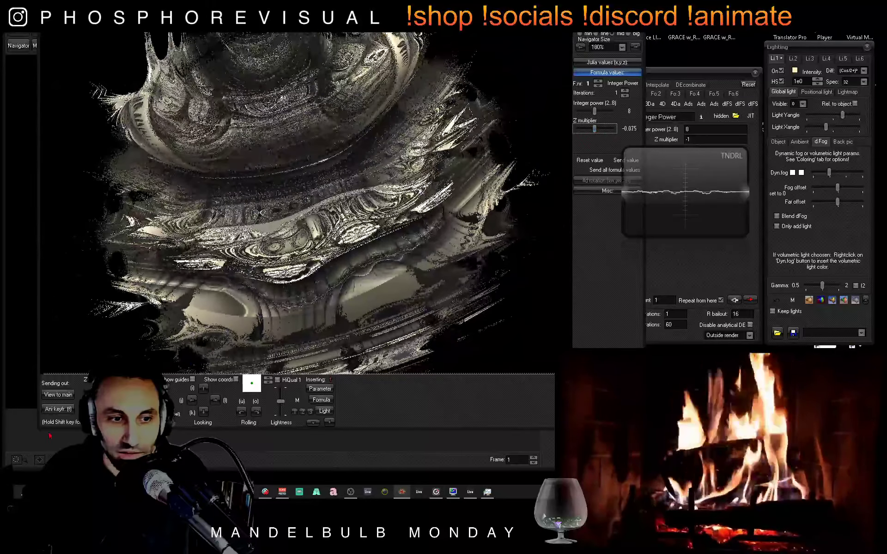
{"action": "left_click", "coordinate": [64, 411]}
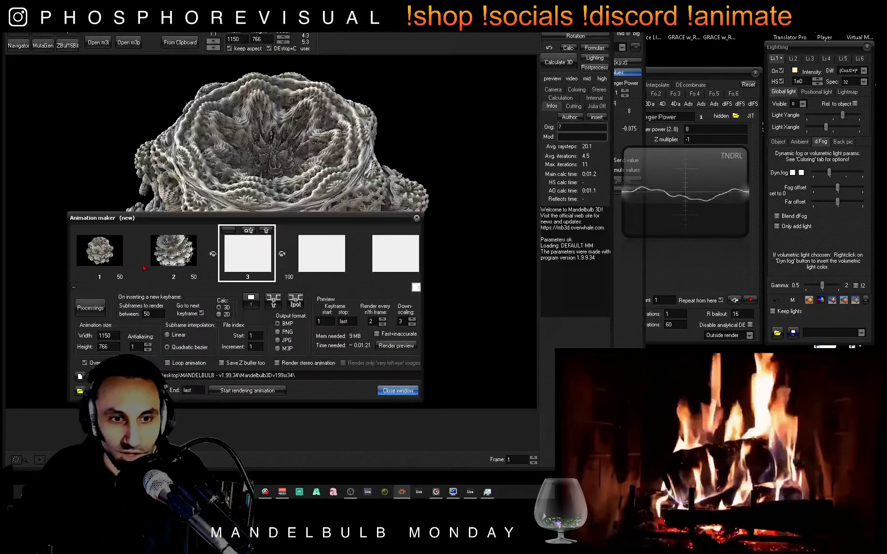
Go back to the first keyframe, render the animation preview and watch it
{"action": "left_click", "coordinate": [74, 287]}
{"action": "left_click", "coordinate": [74, 287]}
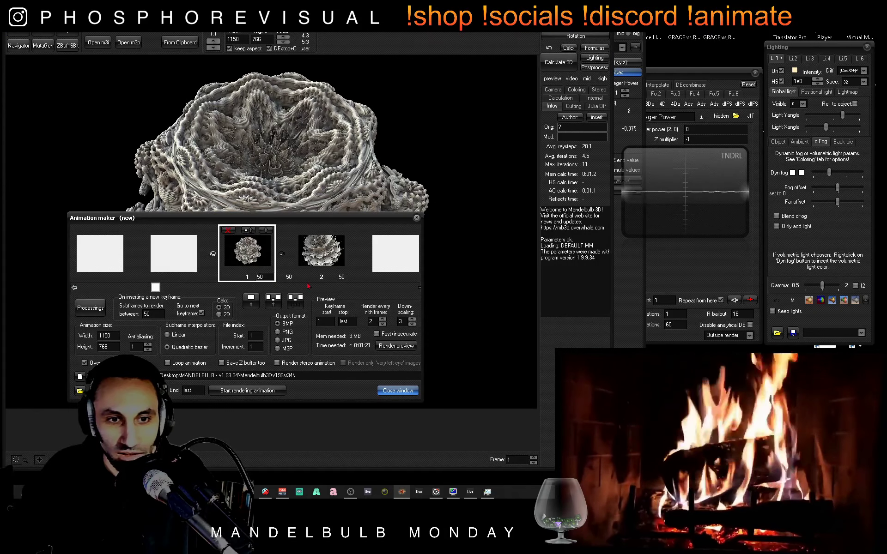
{"action": "left_click", "coordinate": [396, 346]}
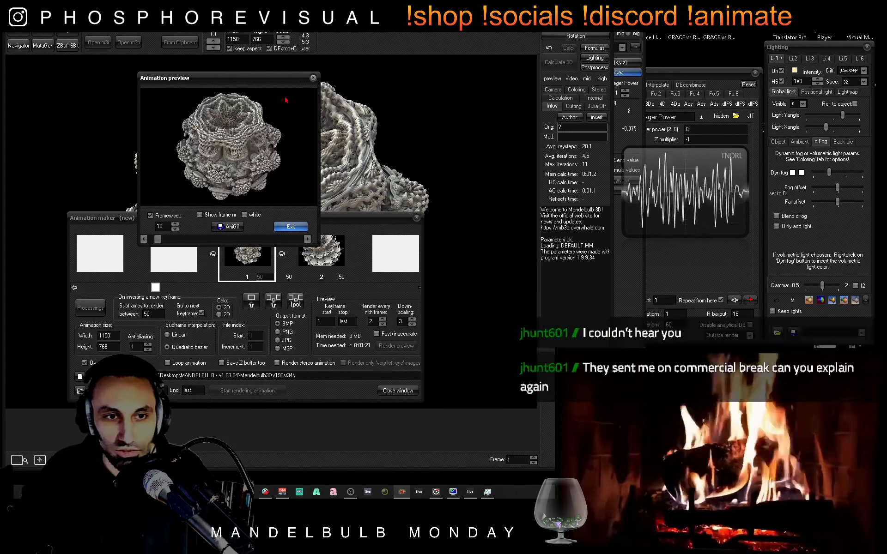
{"action": "left_click", "coordinate": [313, 78]}
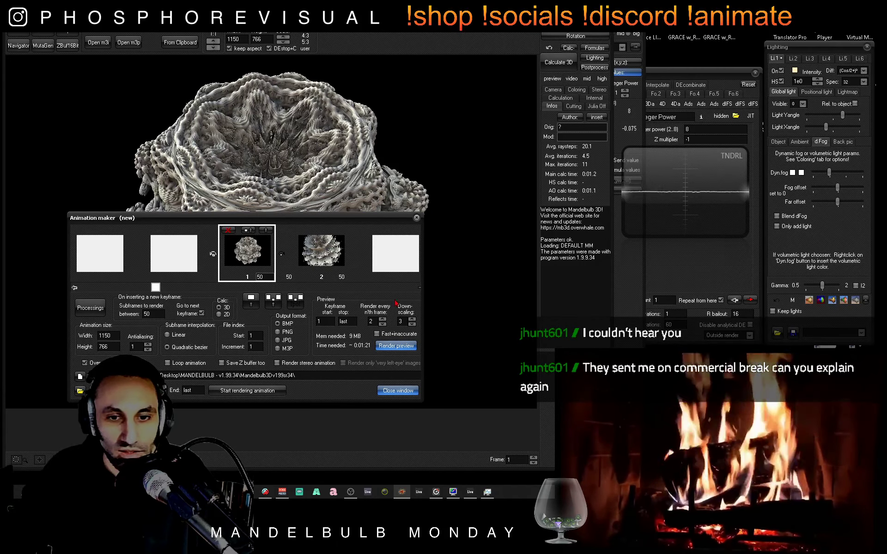
Delete both keyframes from the Animation maker, leaving the animation empty, and close it
{"action": "left_click", "coordinate": [420, 288]}
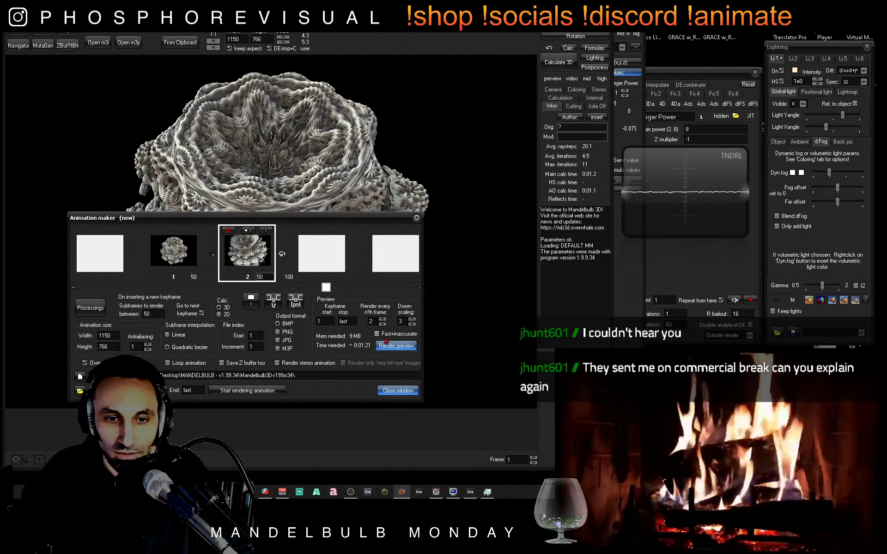
{"action": "left_click", "coordinate": [228, 231]}
{"action": "left_click", "coordinate": [74, 288]}
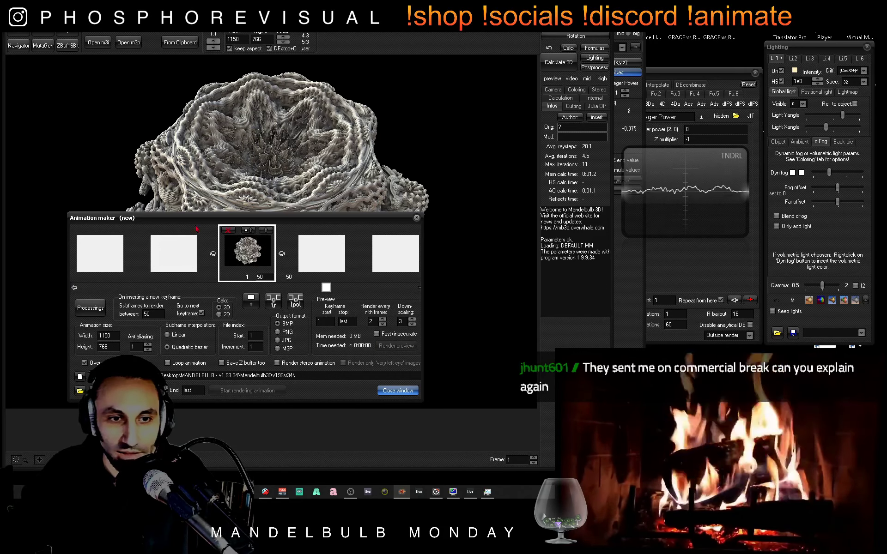
{"action": "left_click", "coordinate": [227, 231]}
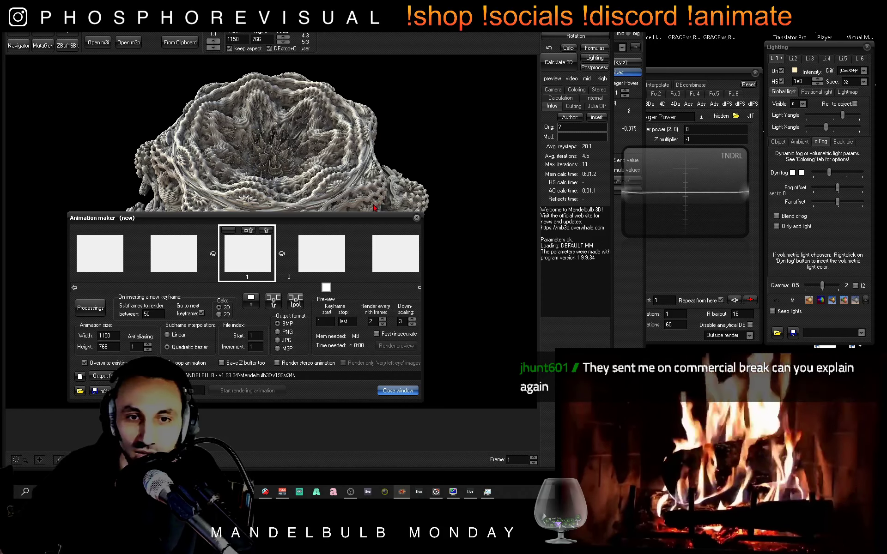
{"action": "left_click_drag", "start_coordinate": [454, 176], "coordinate": [404, 81]}
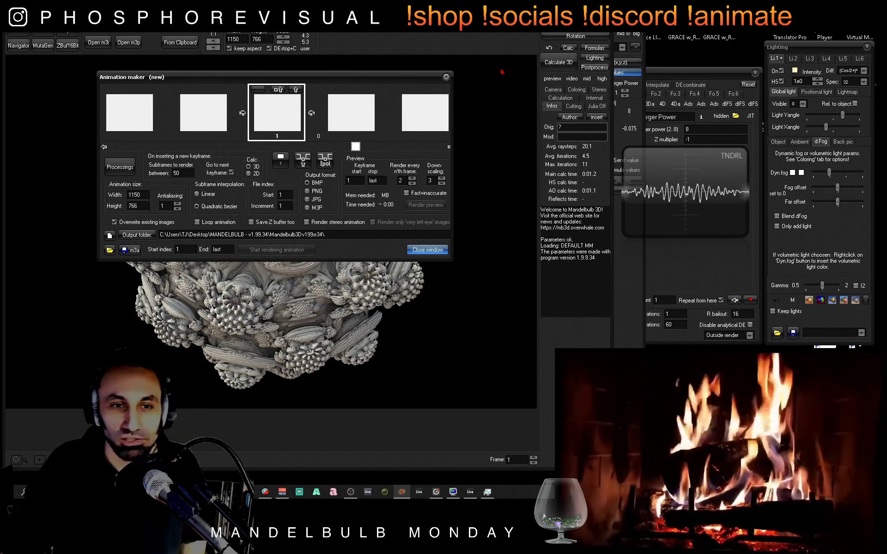
{"action": "left_click", "coordinate": [189, 69]}
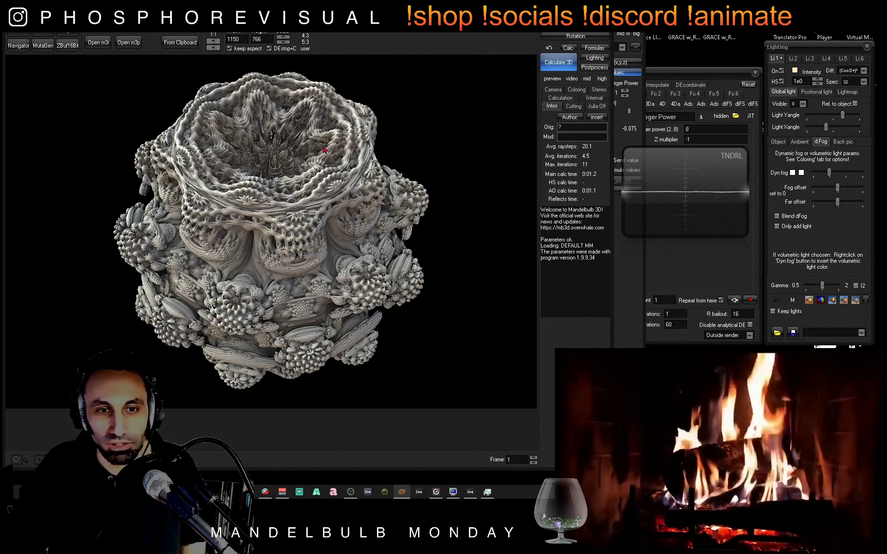
Reload the main parameters into the Navigator and send that original view to the animation as the first keyframe
{"action": "left_click", "coordinate": [27, 44]}
{"action": "left_click", "coordinate": [322, 400]}
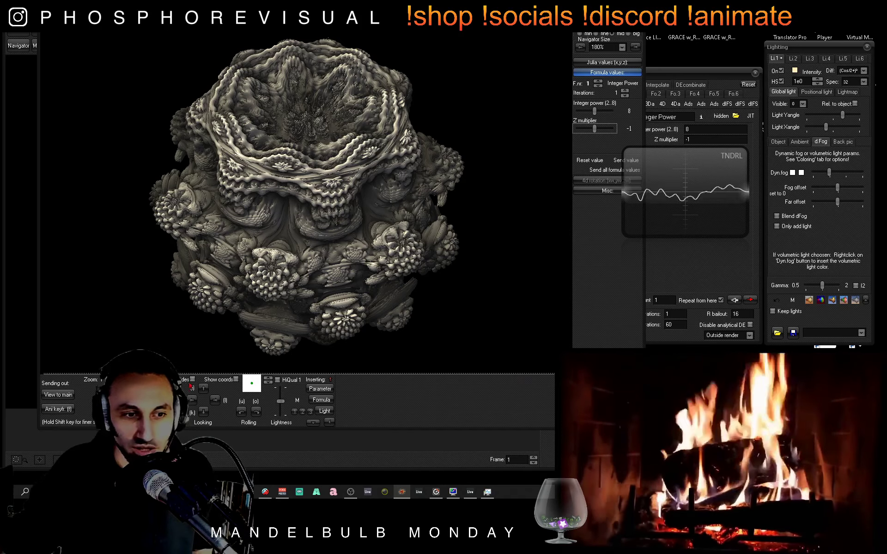
{"action": "left_click", "coordinate": [58, 409]}
{"action": "left_click", "coordinate": [17, 45]}
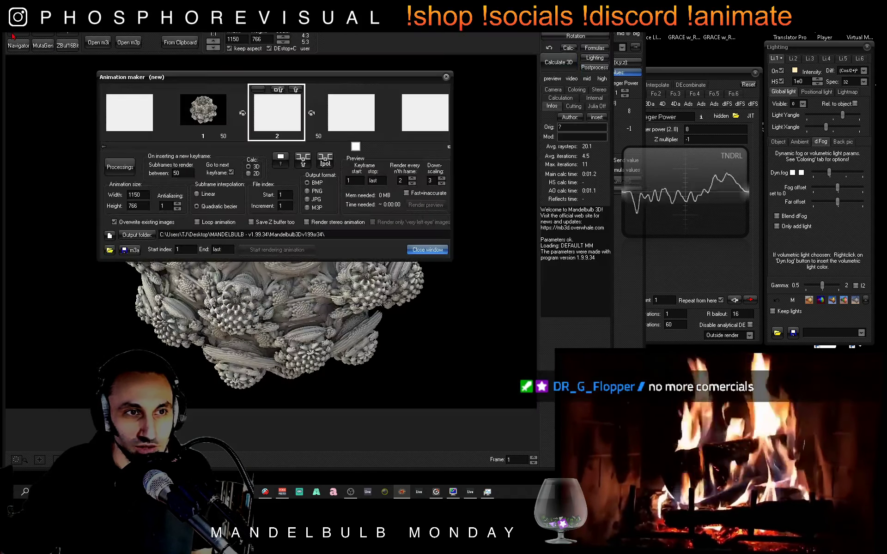
{"action": "left_click", "coordinate": [446, 77]}
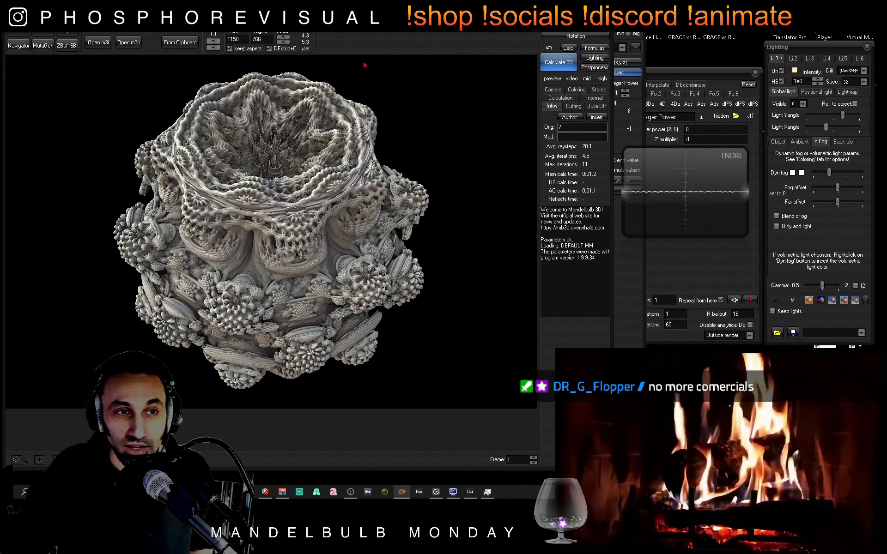
Set the Z multiplier of the Integer Power formula to 0.225 in the Navigator
{"action": "left_click", "coordinate": [18, 45]}
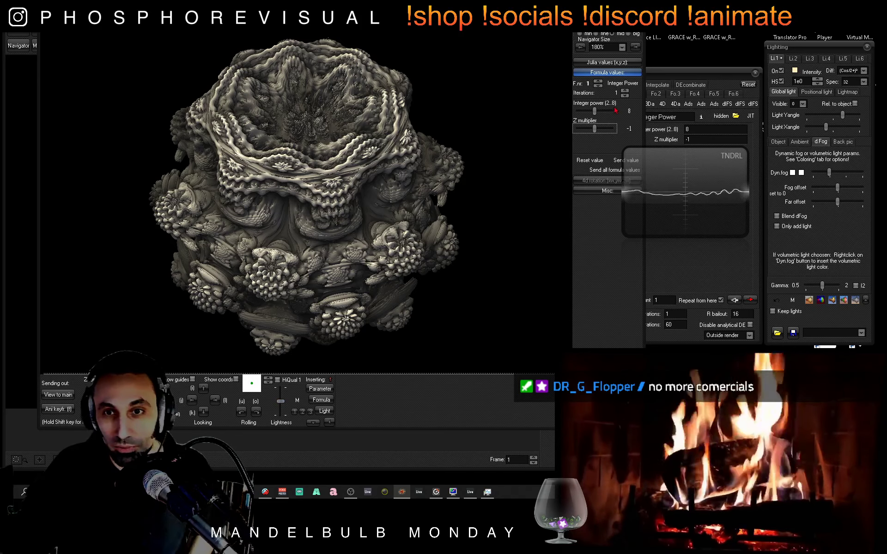
{"action": "left_click_drag", "start_coordinate": [596, 129], "coordinate": [602, 129]}
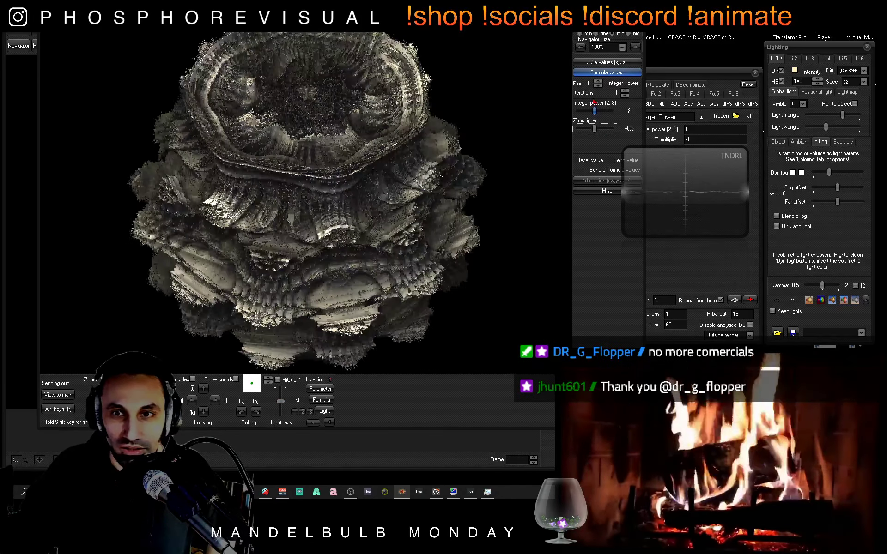
{"action": "left_click", "coordinate": [598, 83]}
{"action": "left_click", "coordinate": [597, 85]}
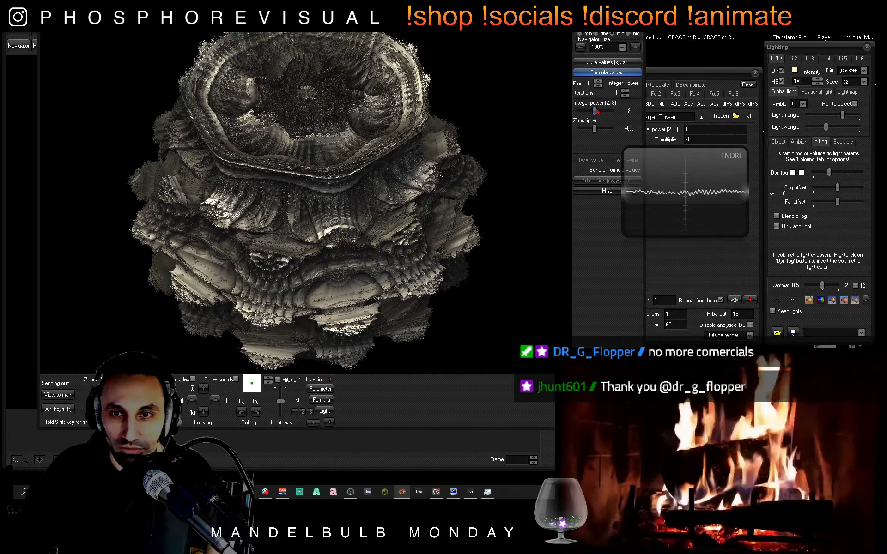
{"action": "left_click_drag", "start_coordinate": [598, 111], "coordinate": [602, 131]}
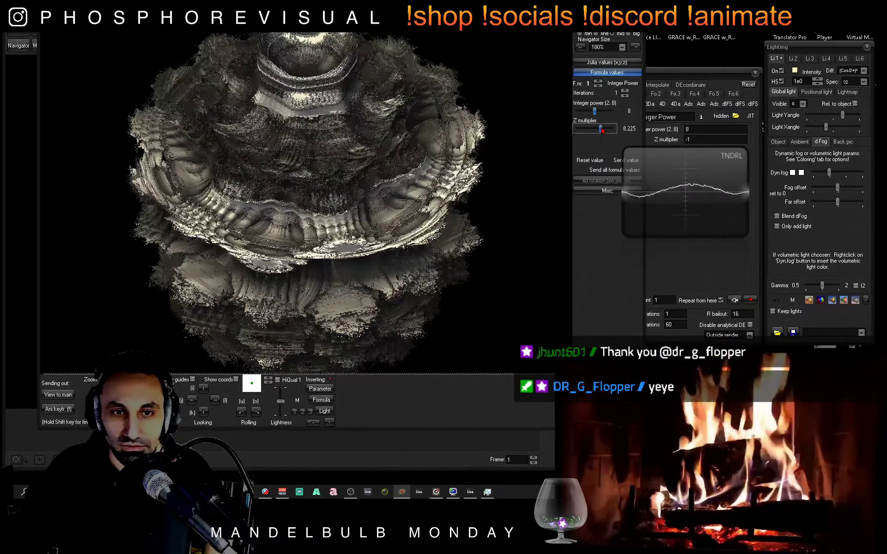
Roll the Navigator view five steps and send it to the animation as the second keyframe
{"action": "left_click", "coordinate": [256, 413]}
{"action": "left_click", "coordinate": [256, 414]}
{"action": "left_click", "coordinate": [256, 414]}
{"action": "left_click", "coordinate": [256, 414]}
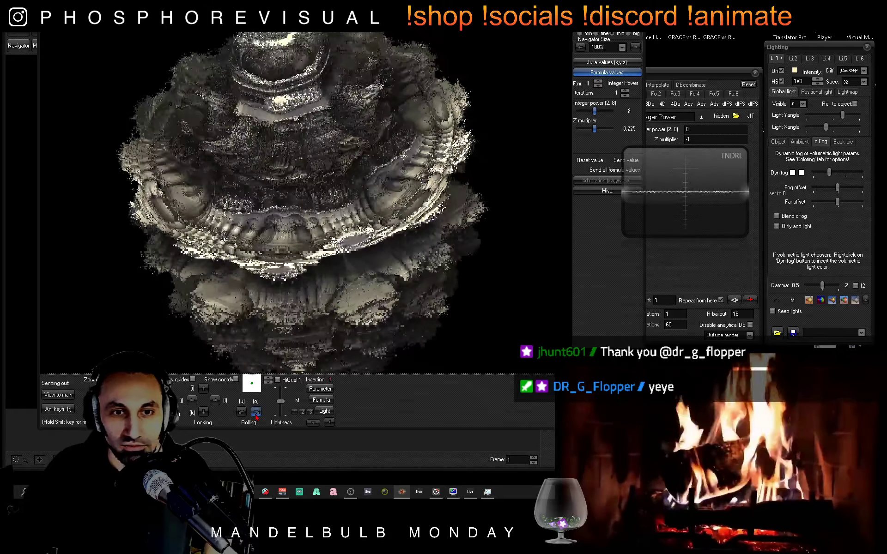
{"action": "left_click", "coordinate": [256, 414]}
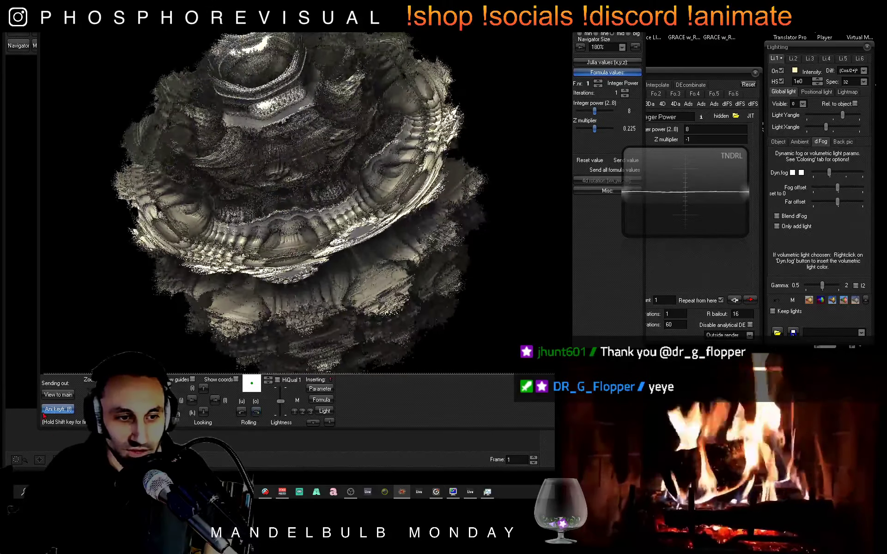
{"action": "left_click", "coordinate": [51, 411]}
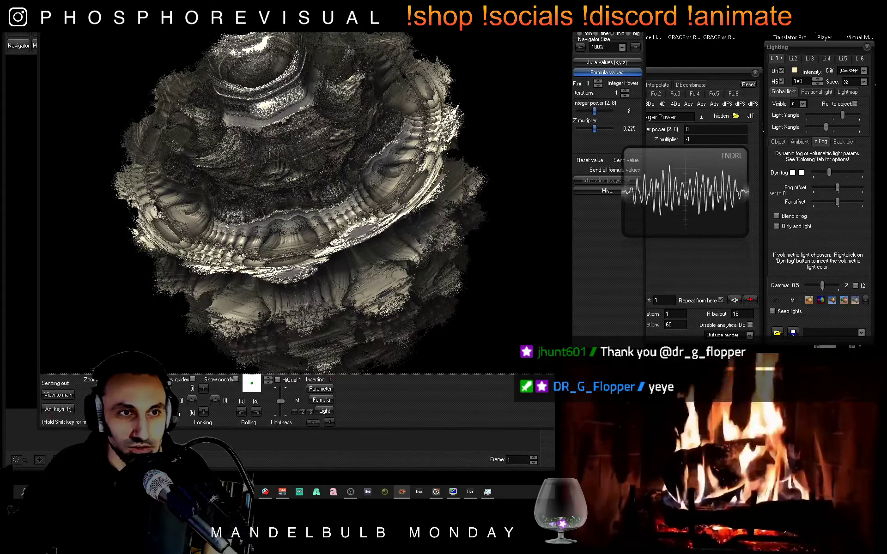
{"action": "left_click", "coordinate": [24, 37]}
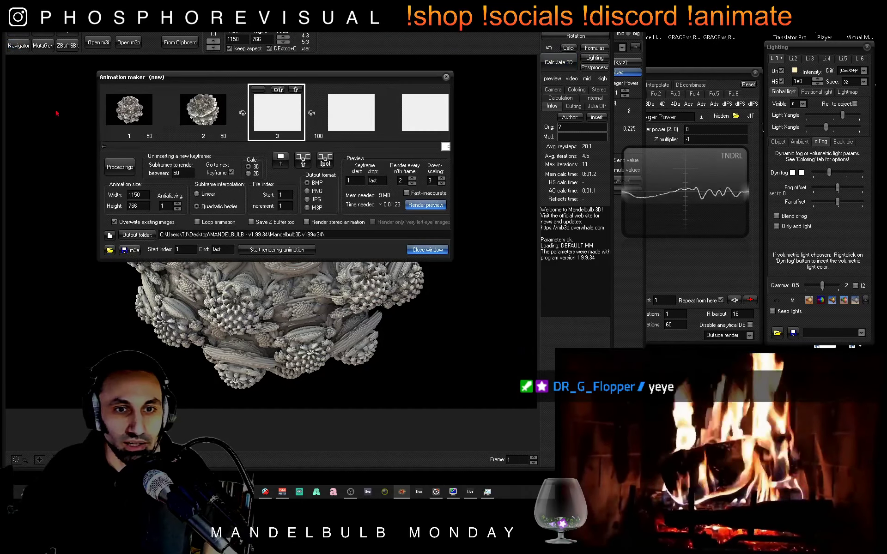
Render and watch the animation preview starting from keyframe 1, and close the preview and the Animation maker
{"action": "left_click", "coordinate": [104, 146]}
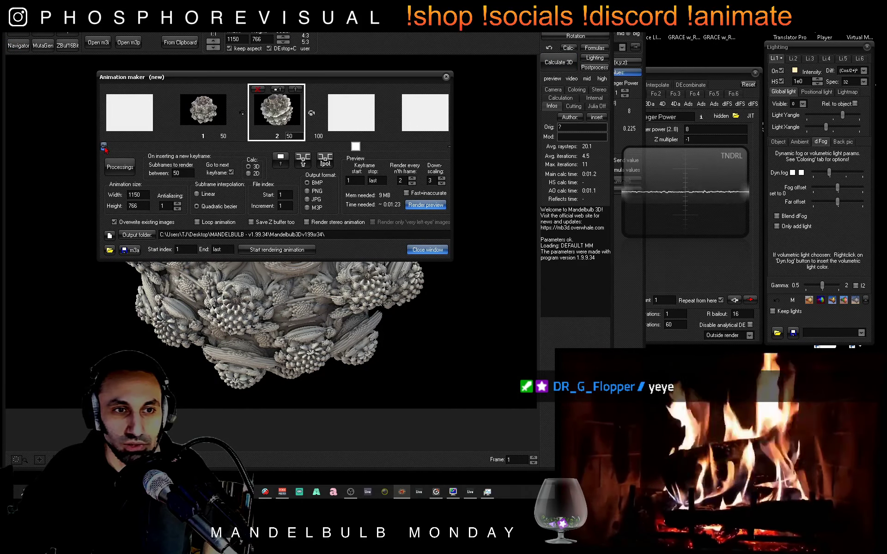
{"action": "left_click", "coordinate": [103, 147]}
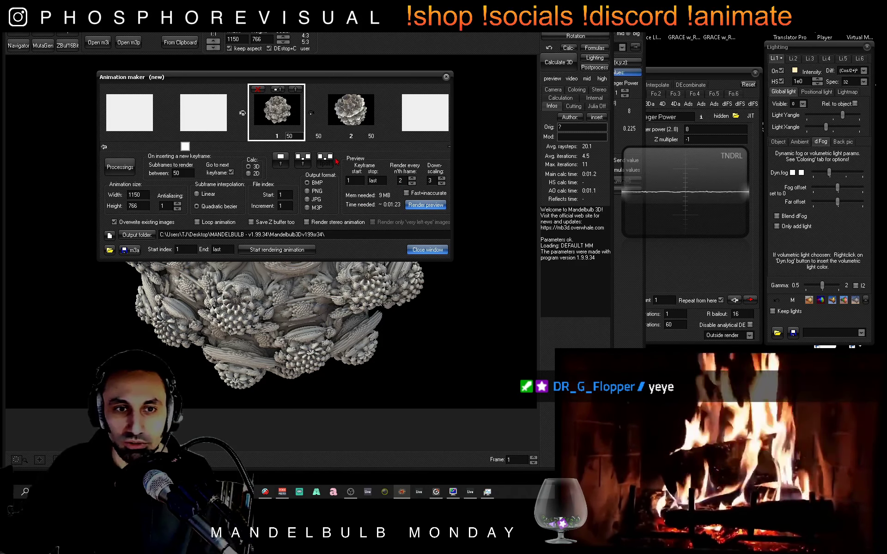
{"action": "left_click", "coordinate": [433, 206]}
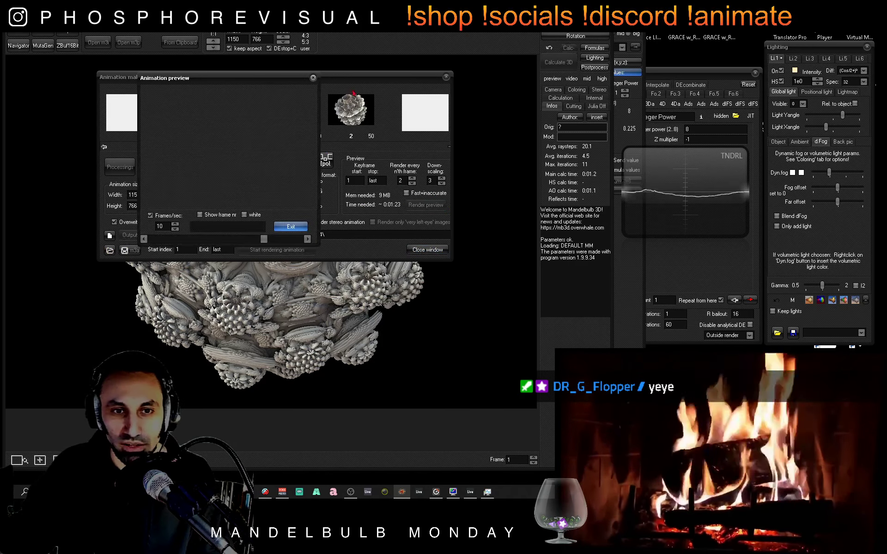
{"action": "left_click_drag", "start_coordinate": [297, 80], "coordinate": [574, 121]}
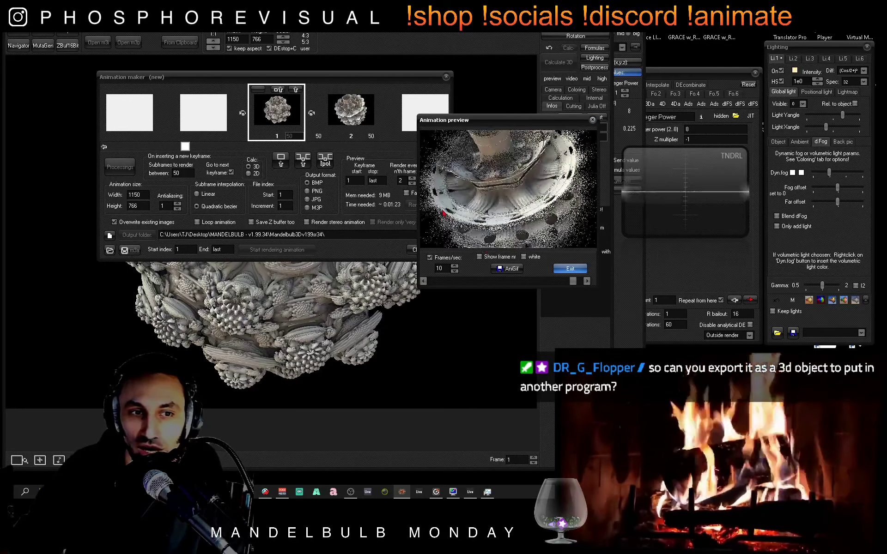
{"action": "left_click", "coordinate": [592, 119]}
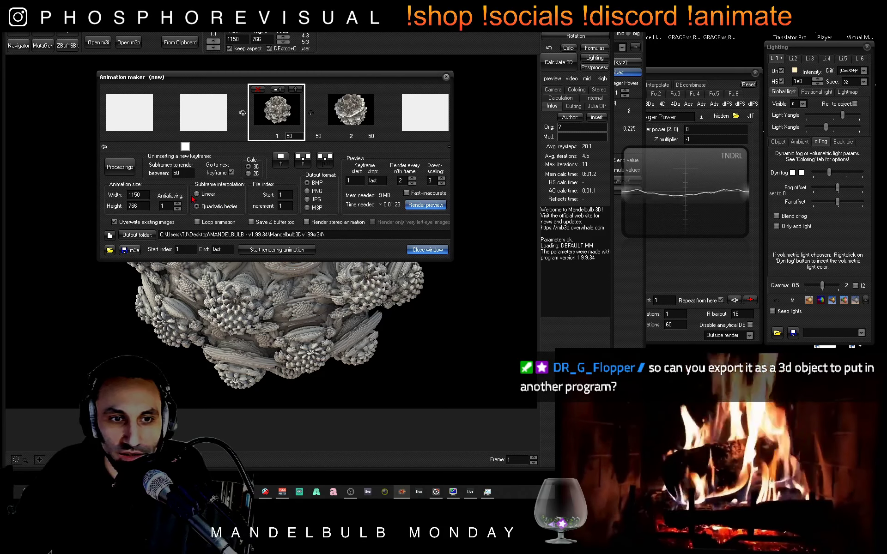
{"action": "left_click", "coordinate": [446, 77]}
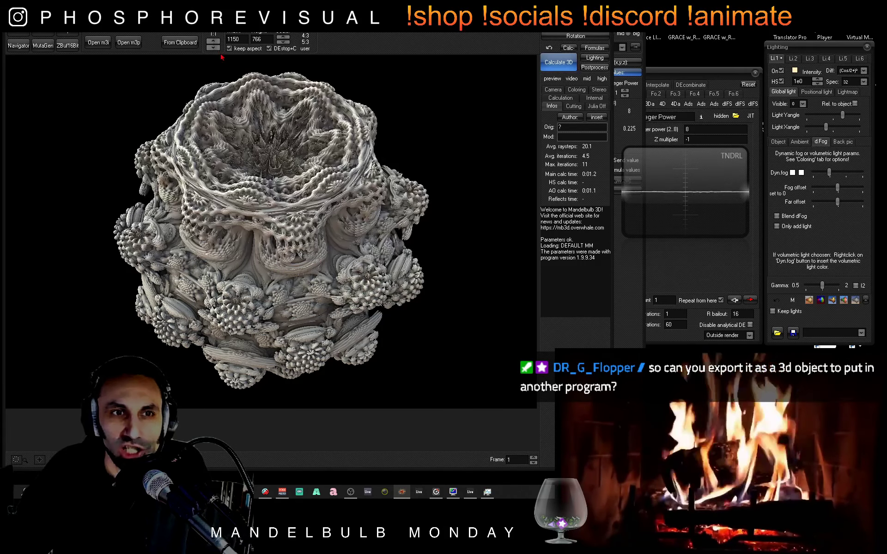
Delete both keyframes from the animation in the Animation maker and close it
{"action": "left_click", "coordinate": [158, 33]}
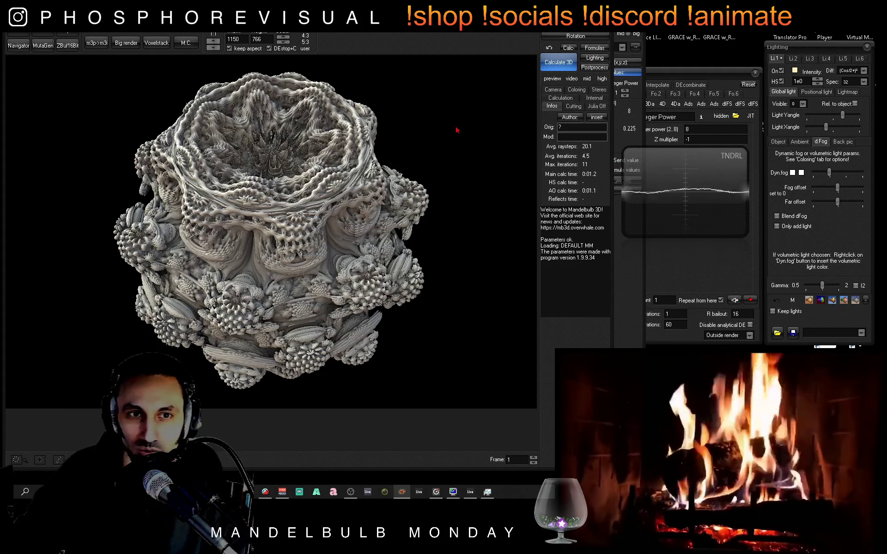
{"action": "left_click_drag", "start_coordinate": [434, 14], "coordinate": [435, 10]}
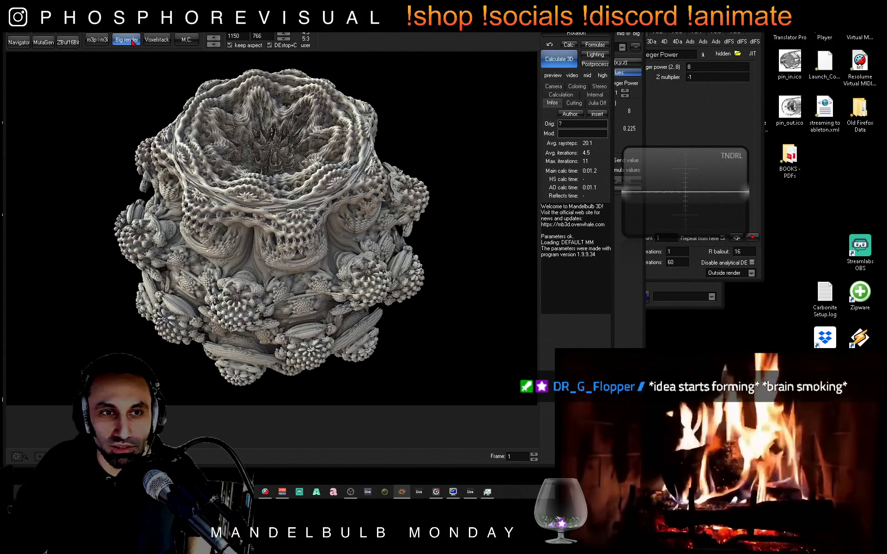
{"action": "left_click", "coordinate": [27, 30]}
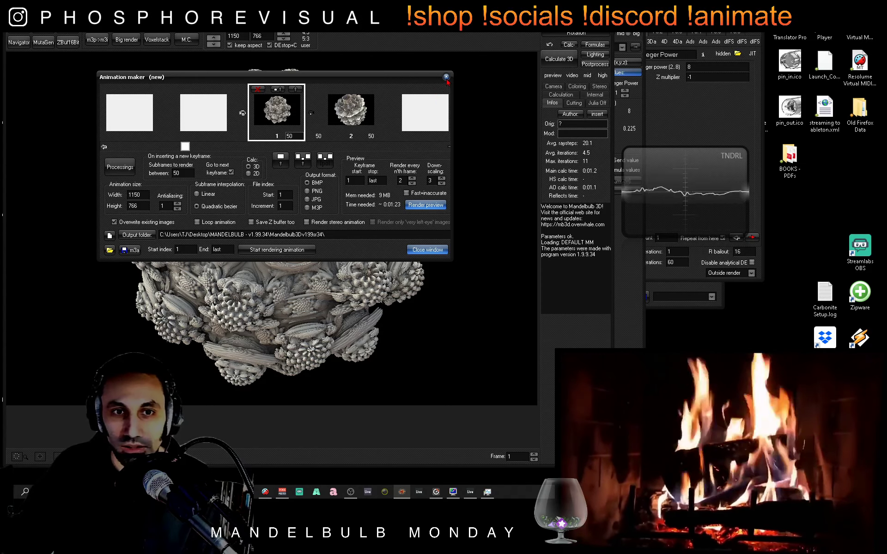
{"action": "left_click", "coordinate": [258, 90]}
{"action": "left_click", "coordinate": [258, 90]}
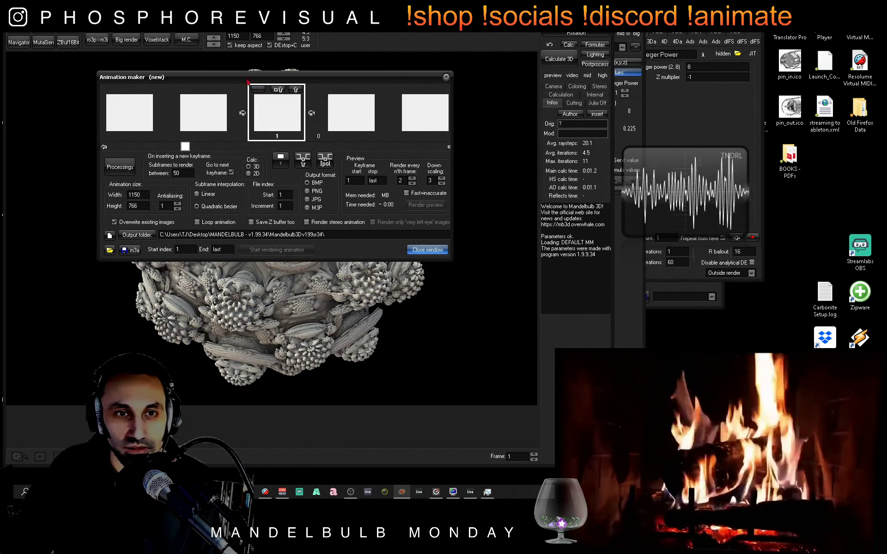
{"action": "left_click", "coordinate": [447, 77]}
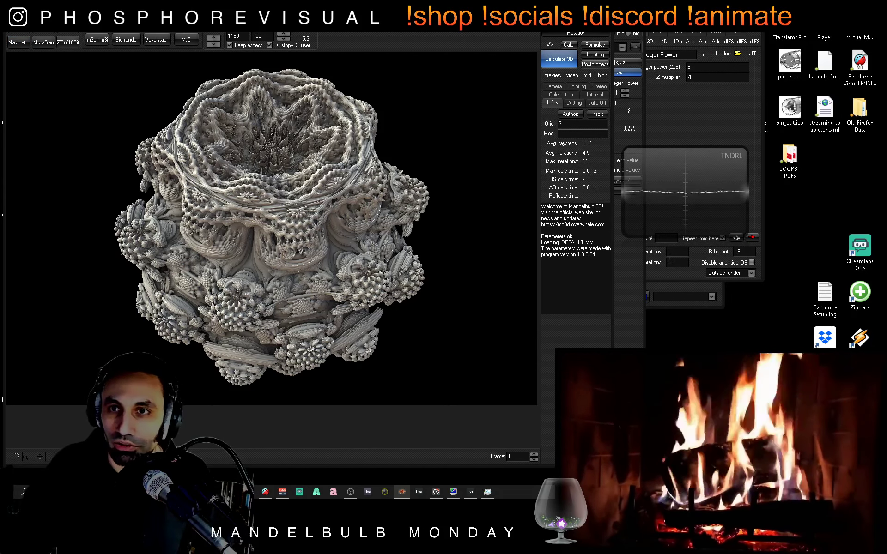
Regroup the desktop icons, including Dropbox, Carbonite, Zipware, Winamp and Audacity, into a compact block and reposition the Formulas window
{"action": "left_click_drag", "start_coordinate": [690, 15], "coordinate": [804, 44]}
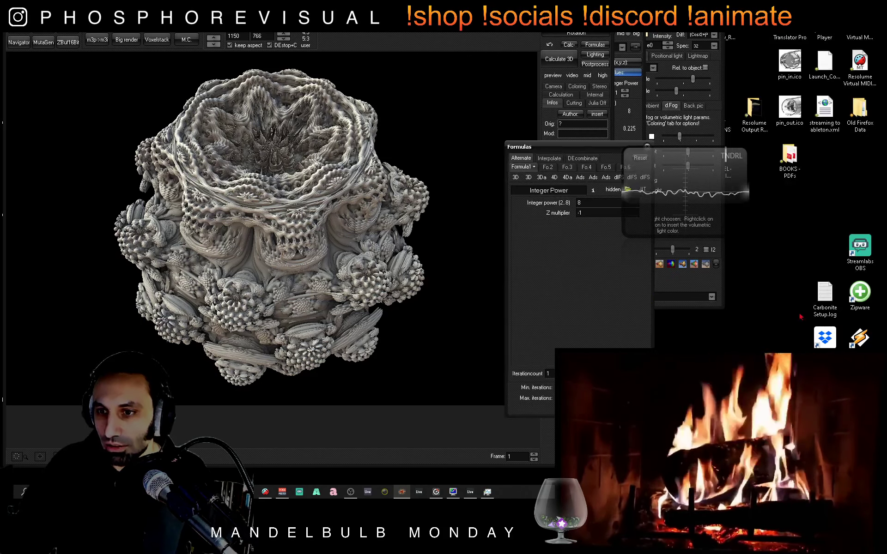
{"action": "left_click_drag", "start_coordinate": [818, 346], "coordinate": [820, 161]}
{"action": "left_click_drag", "start_coordinate": [824, 300], "coordinate": [861, 168]}
{"action": "left_click_drag", "start_coordinate": [860, 291], "coordinate": [826, 205]}
{"action": "left_click_drag", "start_coordinate": [860, 383], "coordinate": [860, 205]}
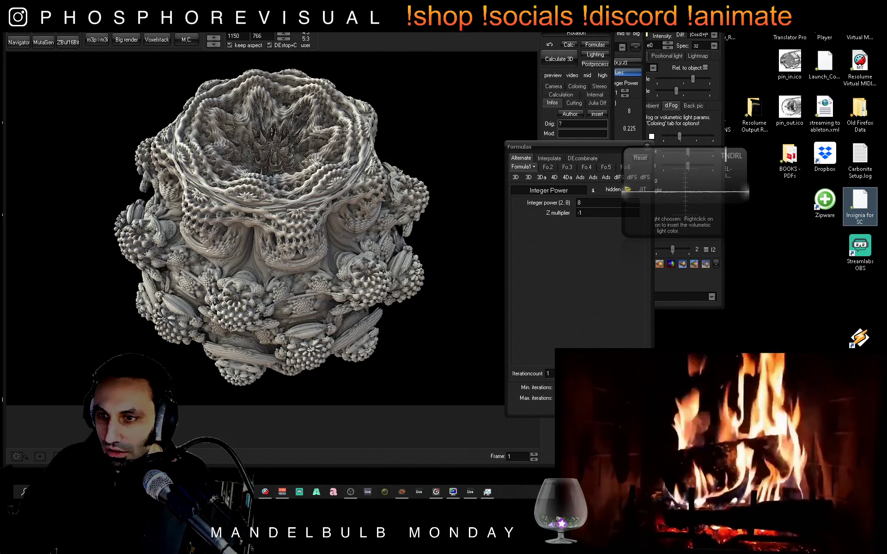
{"action": "left_click_drag", "start_coordinate": [790, 378], "coordinate": [790, 203]}
{"action": "left_click_drag", "start_coordinate": [860, 337], "coordinate": [825, 247]}
{"action": "left_click_drag", "start_coordinate": [825, 383], "coordinate": [791, 247]}
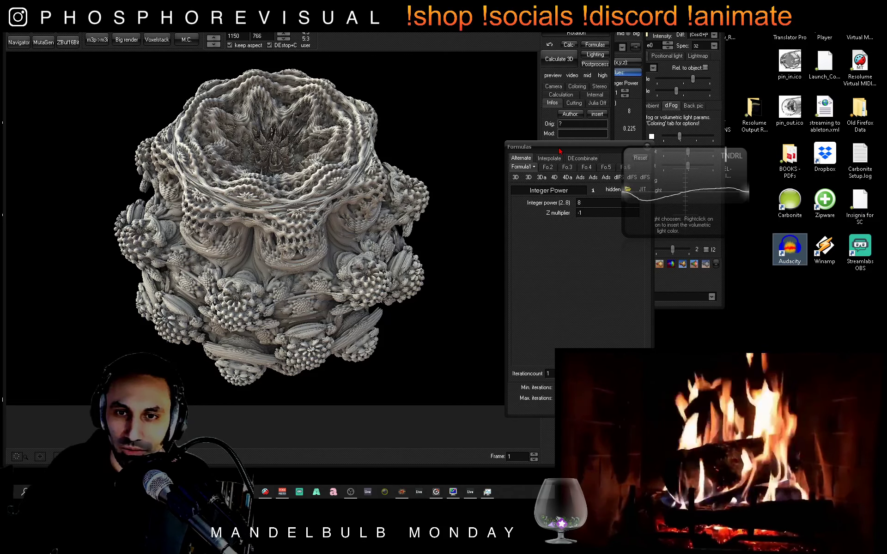
{"action": "left_click_drag", "start_coordinate": [545, 146], "coordinate": [772, 40]}
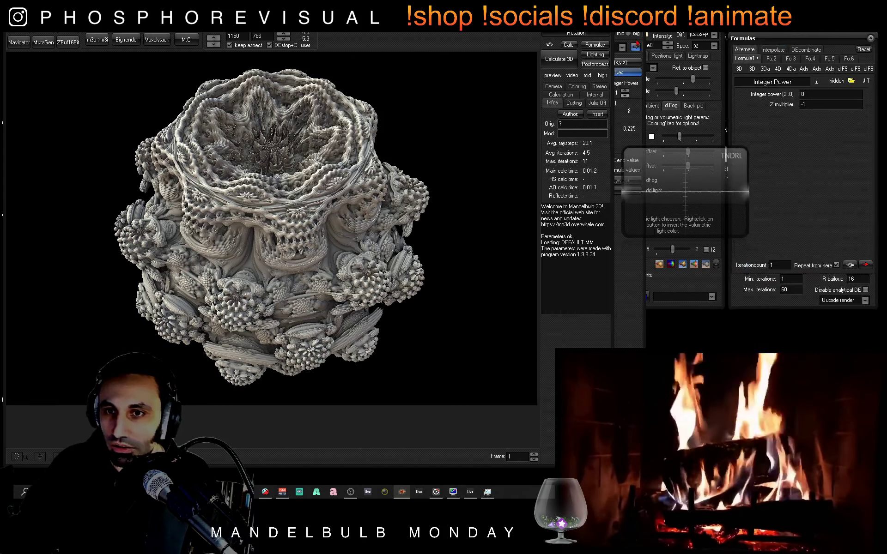
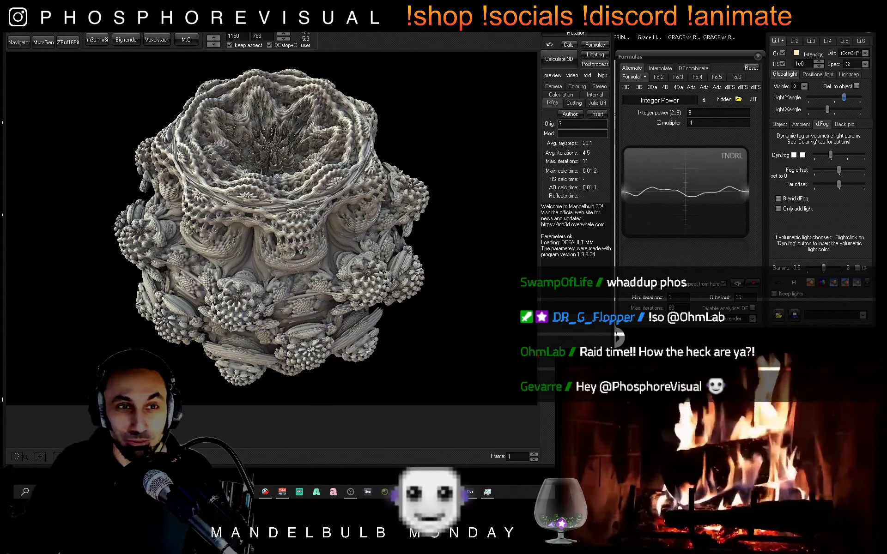
Check the Animation maker's keyframes, close it, and open MutaGen for the current fractal
{"action": "left_click_drag", "start_coordinate": [717, 156], "coordinate": [723, 151]}
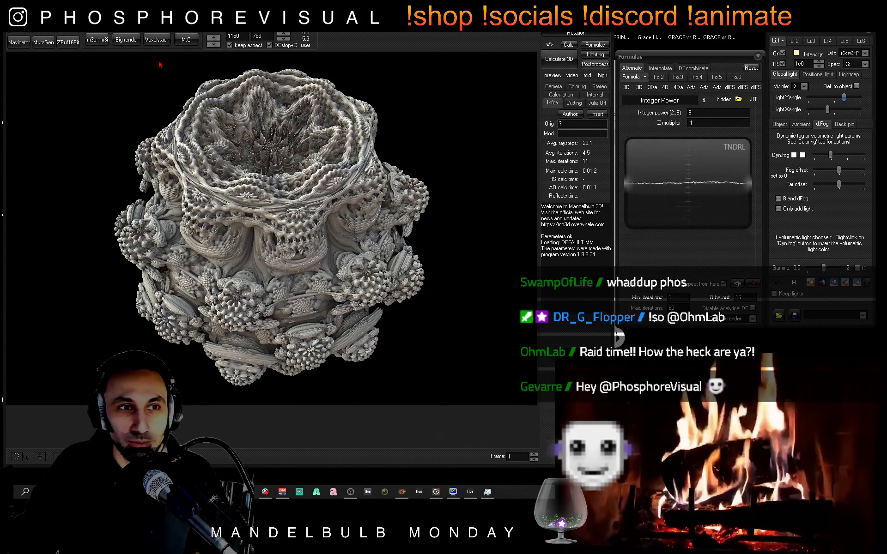
{"action": "left_click", "coordinate": [19, 27]}
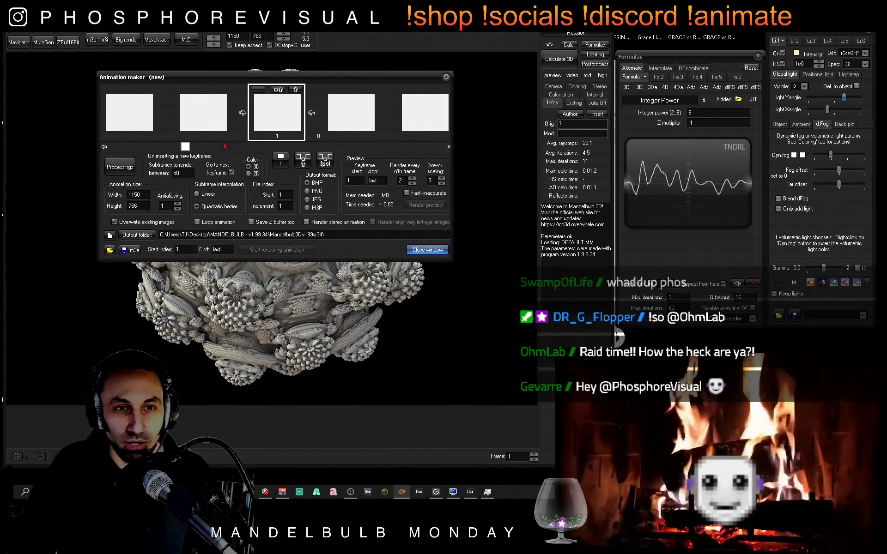
{"action": "left_click", "coordinate": [446, 77]}
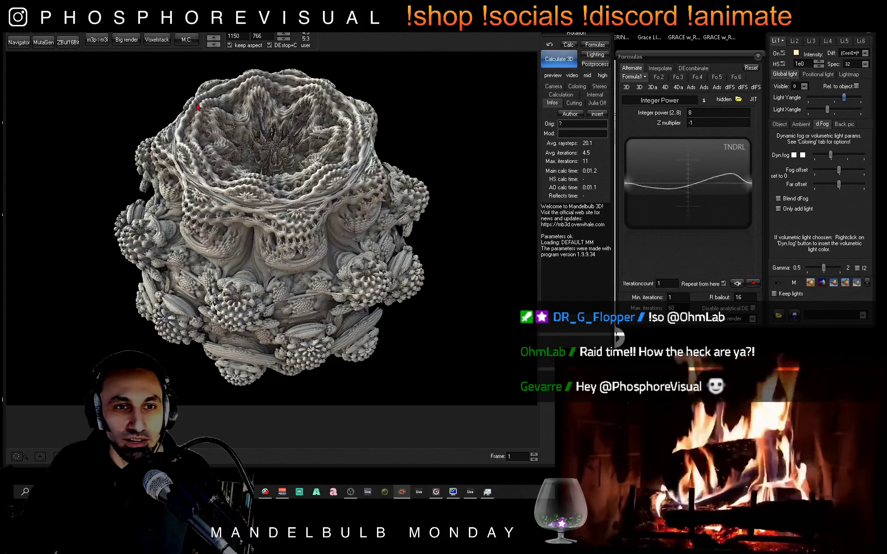
{"action": "left_click", "coordinate": [44, 42]}
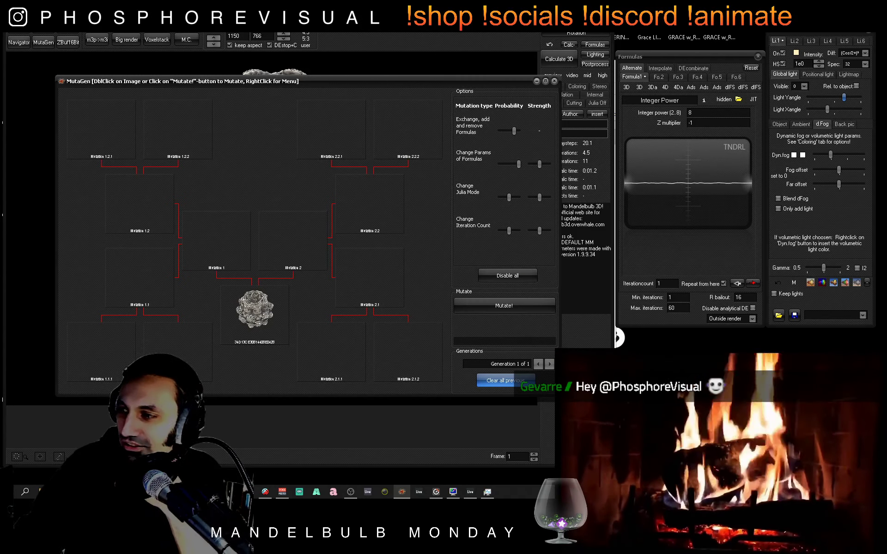
Switch to Ableton Live and examine the sample layer lists of the EM and EM2 tracks
{"action": "left_click", "coordinate": [470, 492]}
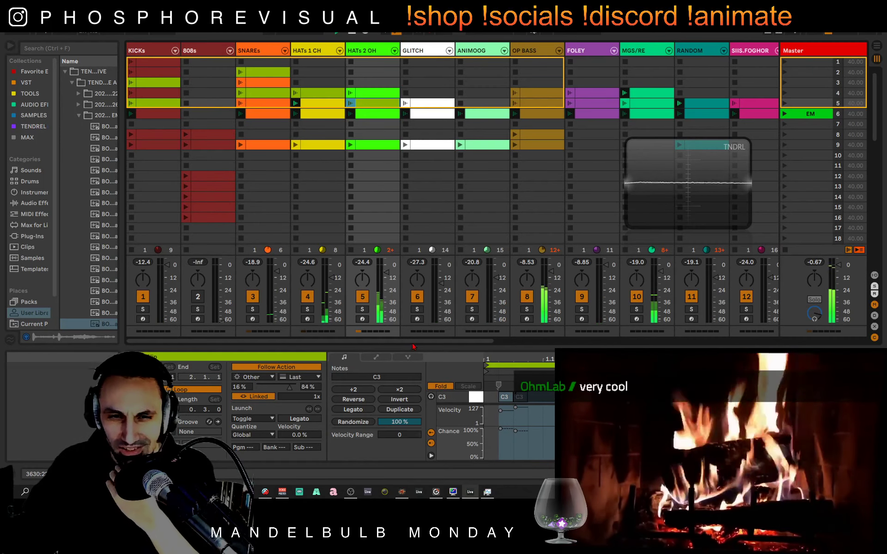
{"action": "left_click_drag", "start_coordinate": [427, 345], "coordinate": [526, 347]}
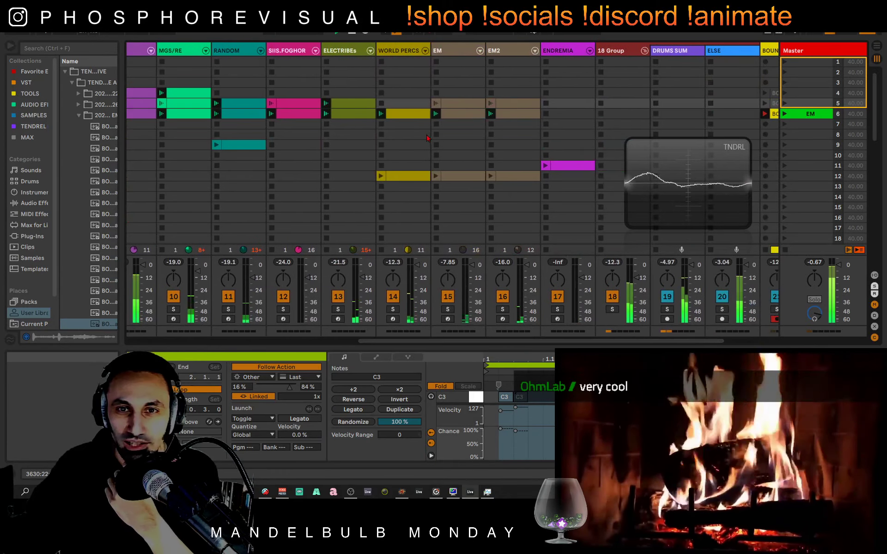
{"action": "left_click", "coordinate": [459, 52]}
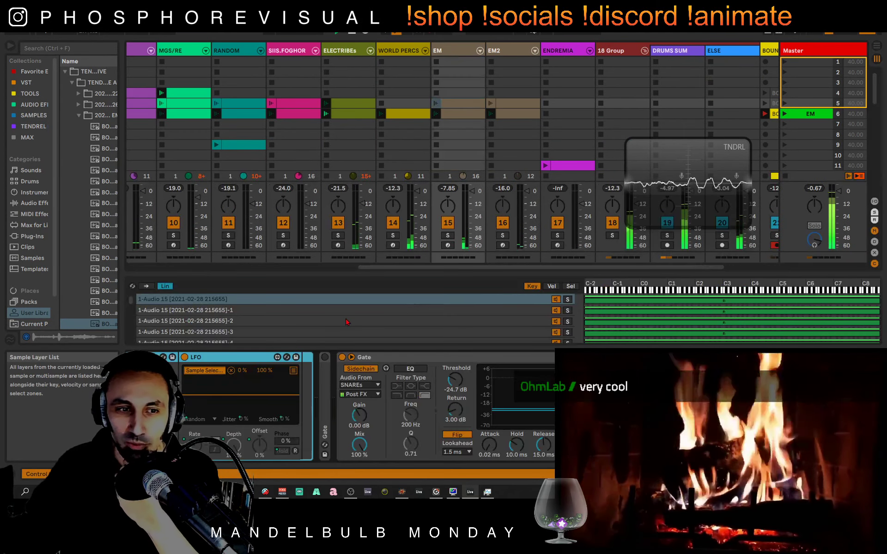
{"action": "scroll", "coordinate": [347, 322], "scroll_direction": "down", "scroll_amount": 10}
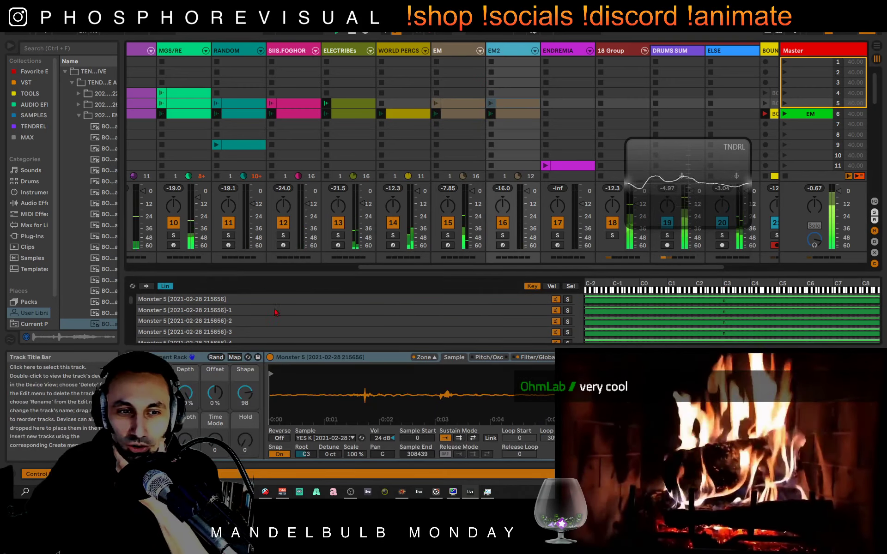
{"action": "scroll", "coordinate": [258, 322], "scroll_direction": "down", "scroll_amount": 7}
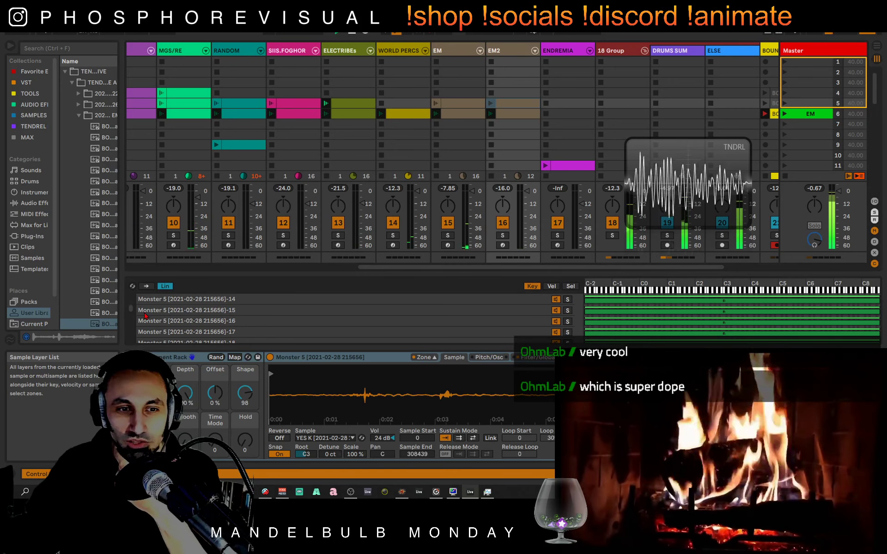
{"action": "scroll", "coordinate": [213, 318], "scroll_direction": "up", "scroll_amount": 7}
{"action": "scroll", "coordinate": [281, 316], "scroll_direction": "up", "scroll_amount": 7}
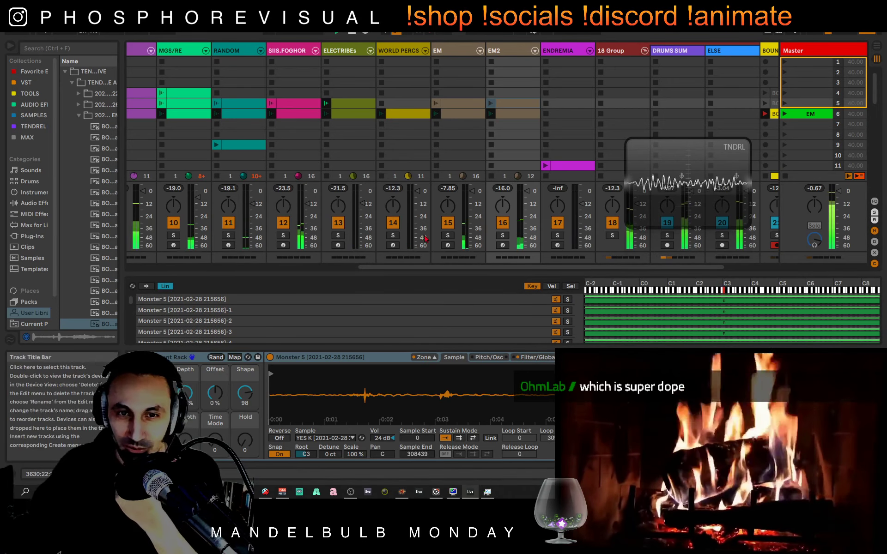
{"action": "scroll", "coordinate": [234, 261], "scroll_direction": "left", "scroll_amount": 9}
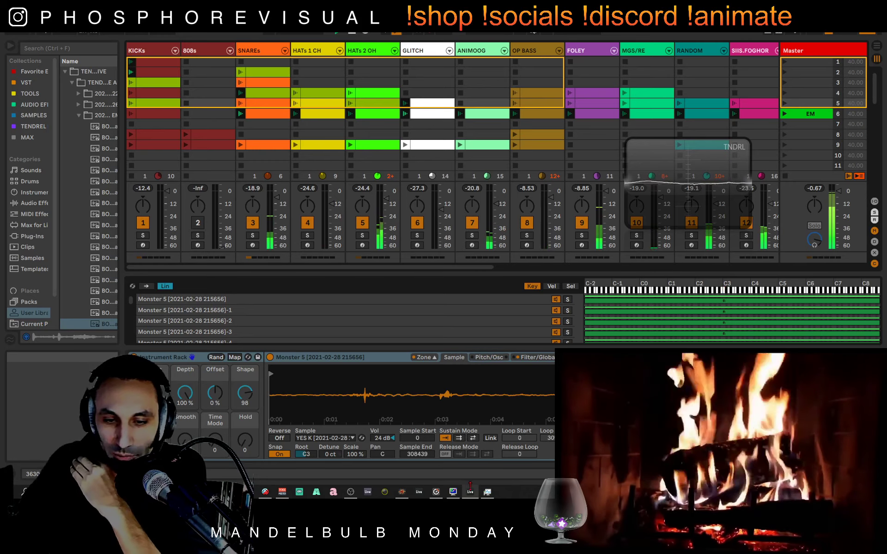
{"action": "scroll", "coordinate": [690, 195], "scroll_direction": "right", "scroll_amount": 10}
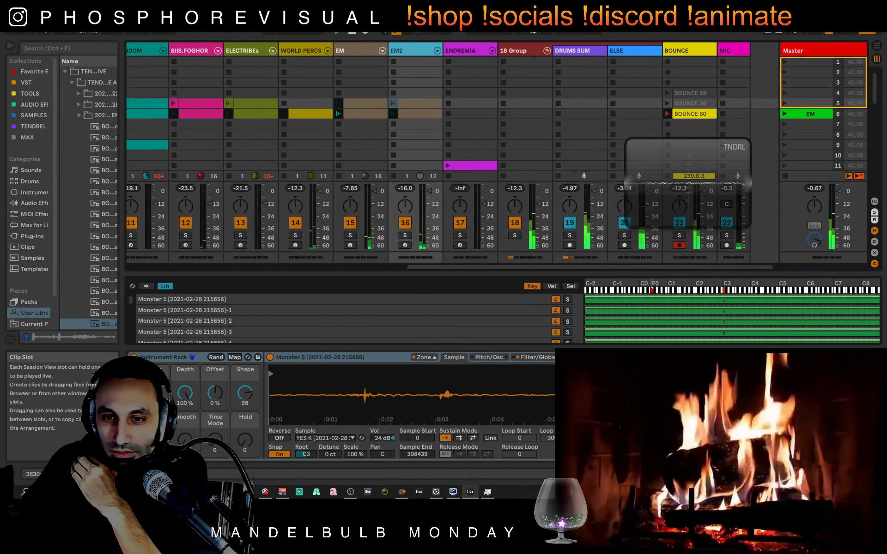
{"action": "left_click_drag", "start_coordinate": [450, 267], "coordinate": [169, 268]}
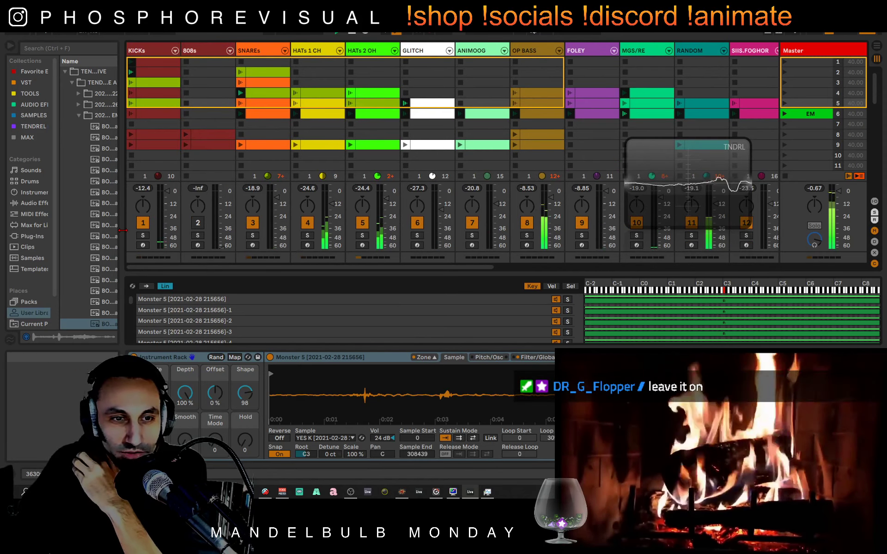
{"action": "mouse_move", "coordinate": [122, 236]}
{"action": "left_mouse_down"}
{"action": "mouse_move", "coordinate": [229, 237]}
{"action": "mouse_move", "coordinate": [124, 245]}
{"action": "left_mouse_up"}
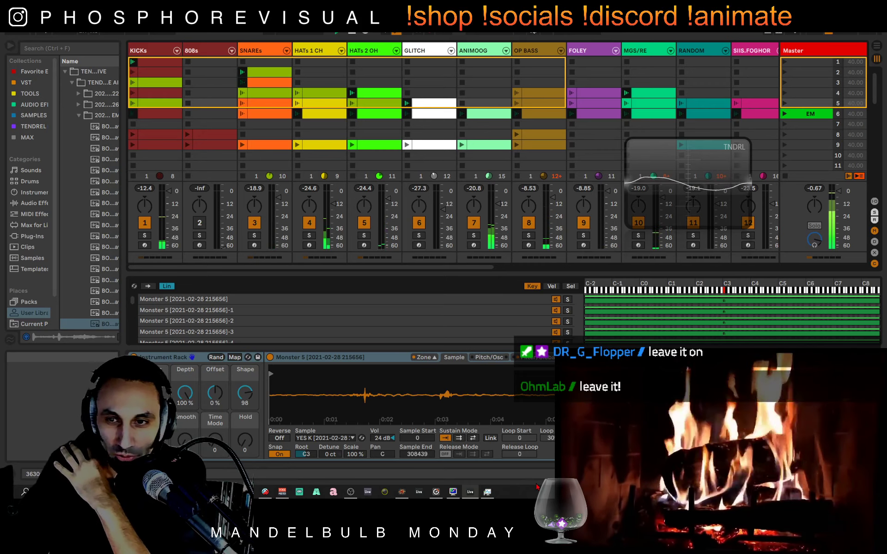
Switch back to Mandelbulb 3D, adjust MutaGen's mutation probabilities and strengths, and mutate the fractal and then its Mutation 1.1.1
{"action": "left_click", "coordinate": [404, 493]}
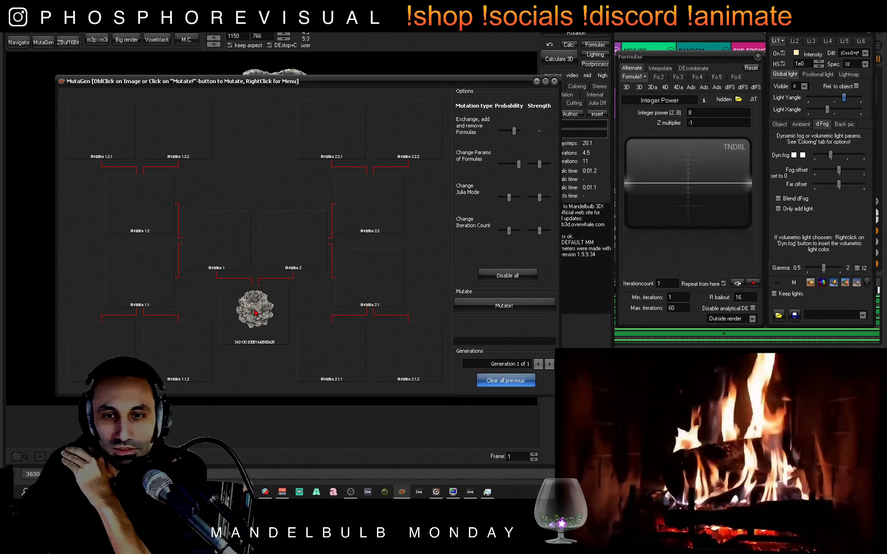
{"action": "left_click", "coordinate": [519, 164]}
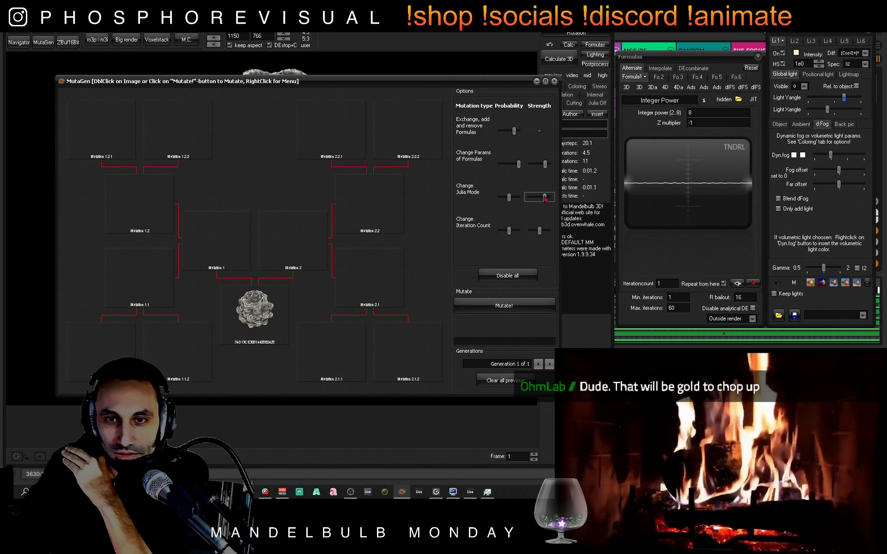
{"action": "left_click_drag", "start_coordinate": [545, 233], "coordinate": [545, 234]}
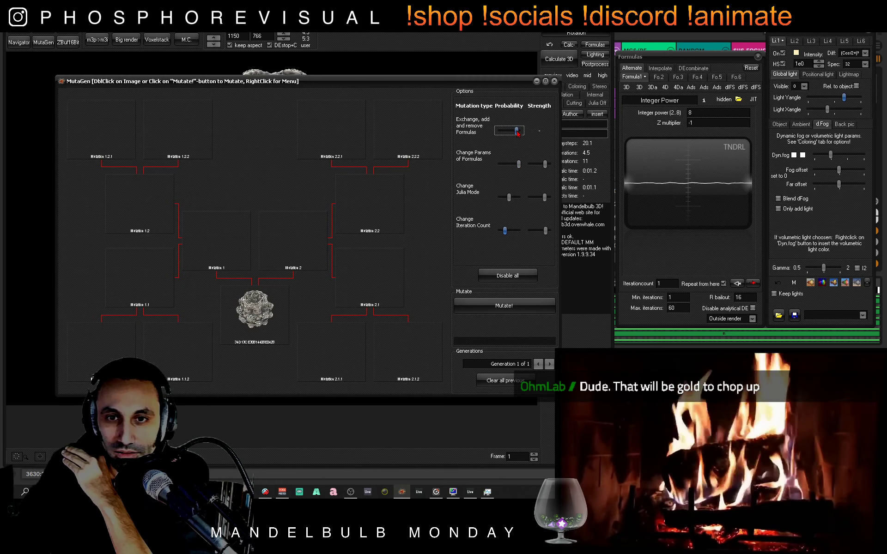
{"action": "left_click", "coordinate": [514, 305]}
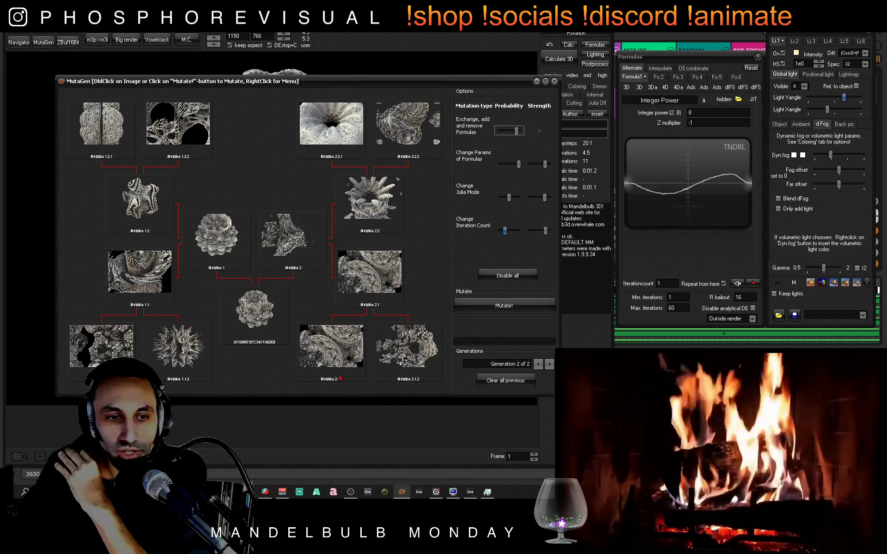
{"action": "double_click", "coordinate": [110, 350]}
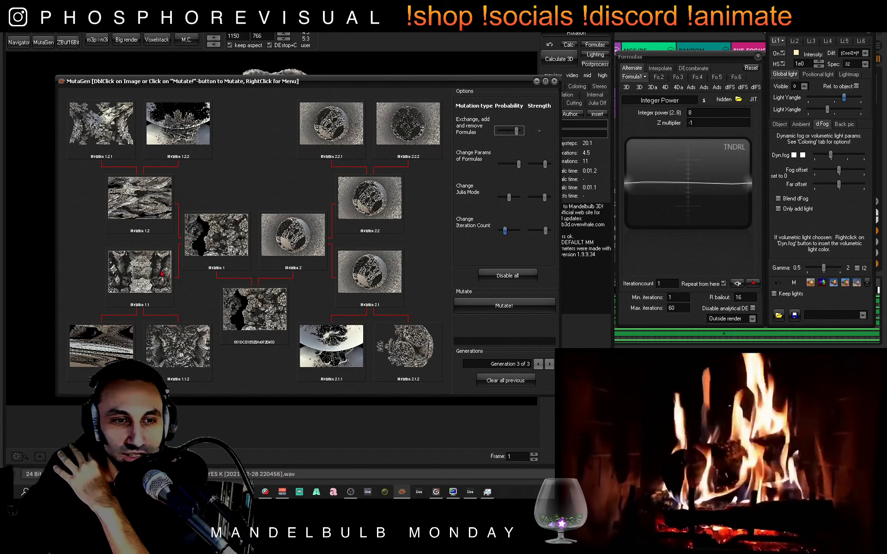
Send Mutation 1 of the third generation to the main window and render it with Calculate 3D
{"action": "right_click", "coordinate": [224, 243]}
{"action": "left_click", "coordinate": [245, 244]}
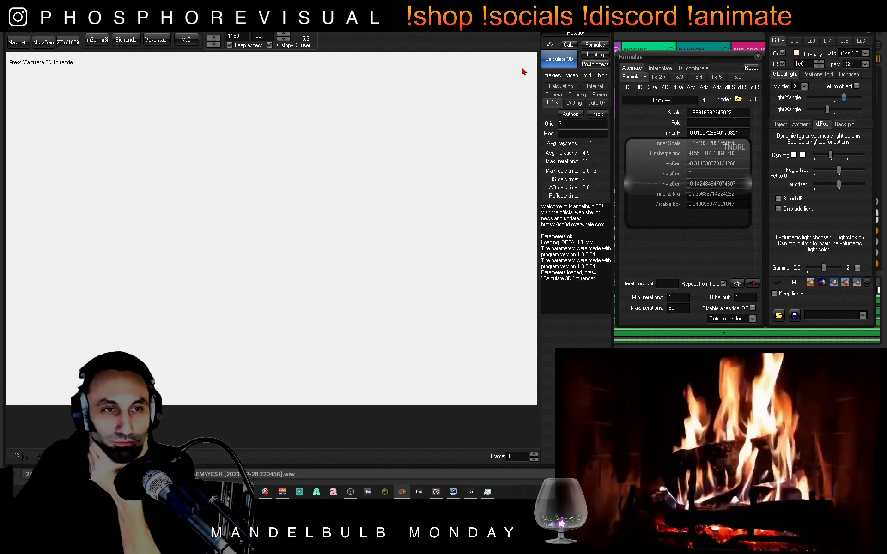
{"action": "left_click", "coordinate": [559, 60]}
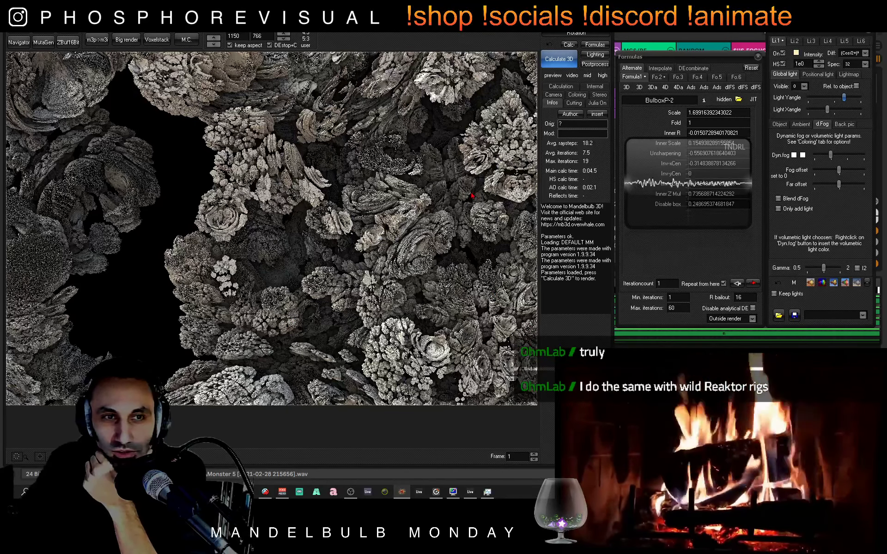
Load the main parameters of the mutated fractal into the Navigator and move its window to expose the formula values
{"action": "left_click", "coordinate": [26, 44]}
{"action": "left_click", "coordinate": [327, 390]}
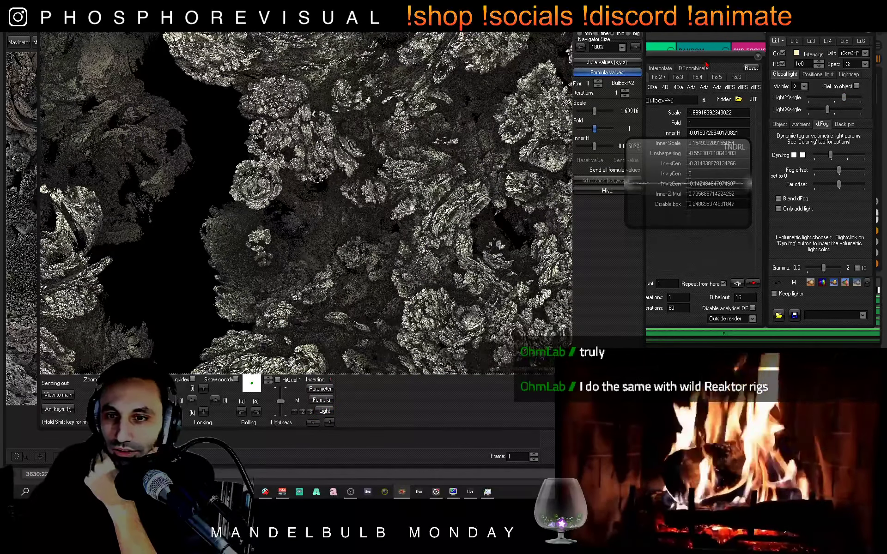
{"action": "left_click_drag", "start_coordinate": [599, 17], "coordinate": [555, 46]}
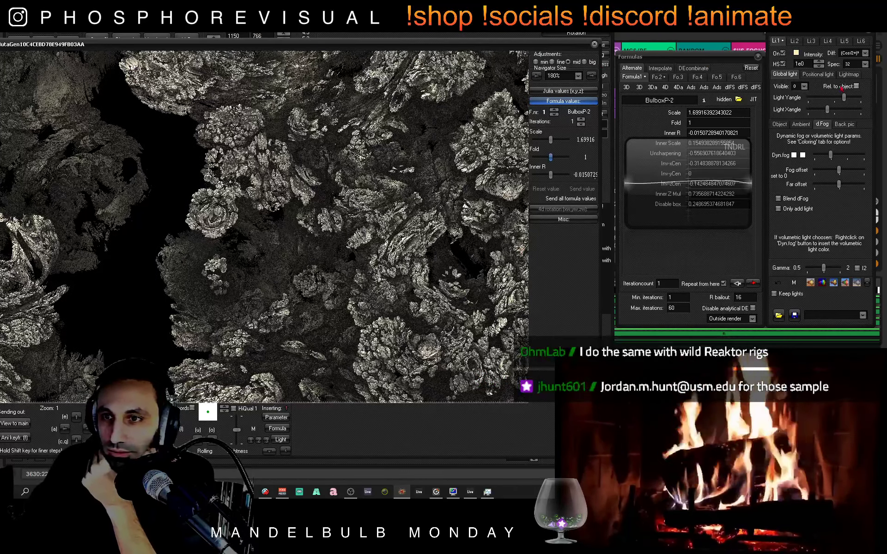
Set the Scale of formula 2, BenesiPine1, to 2.6 in the Navigator
{"action": "left_click", "coordinate": [555, 111]}
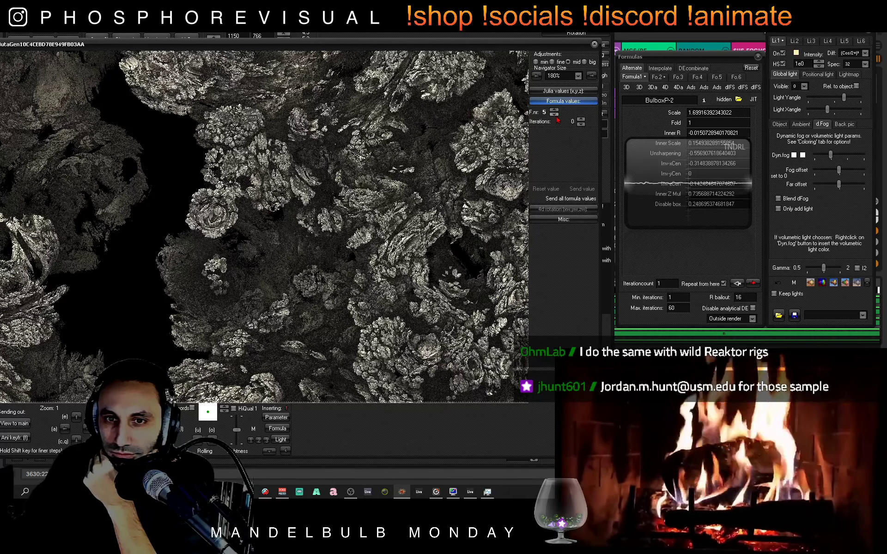
{"action": "left_click", "coordinate": [554, 115]}
{"action": "left_click_drag", "start_coordinate": [554, 144], "coordinate": [554, 138]}
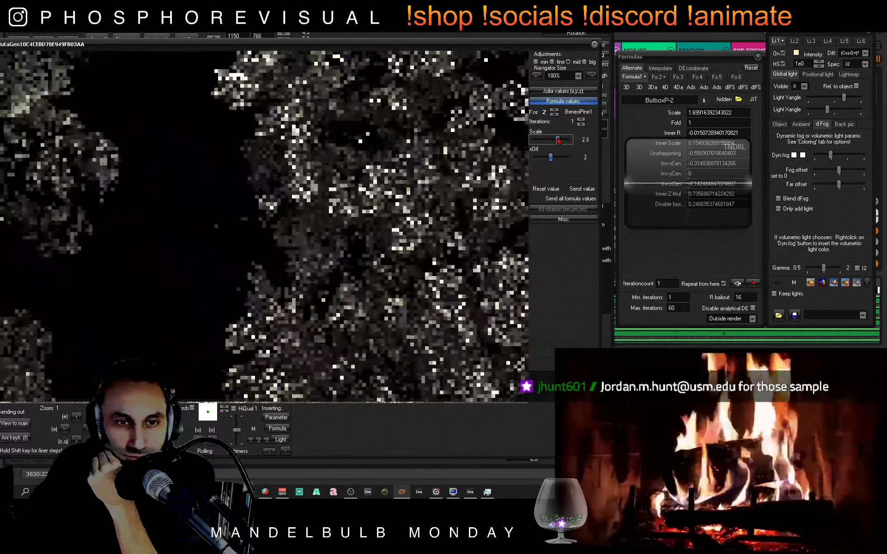
Close the Navigator, reopen MutaGen, send Mutation 1 of generation 5 to the main editor and render it with Calculate 3D
{"action": "left_click", "coordinate": [594, 44]}
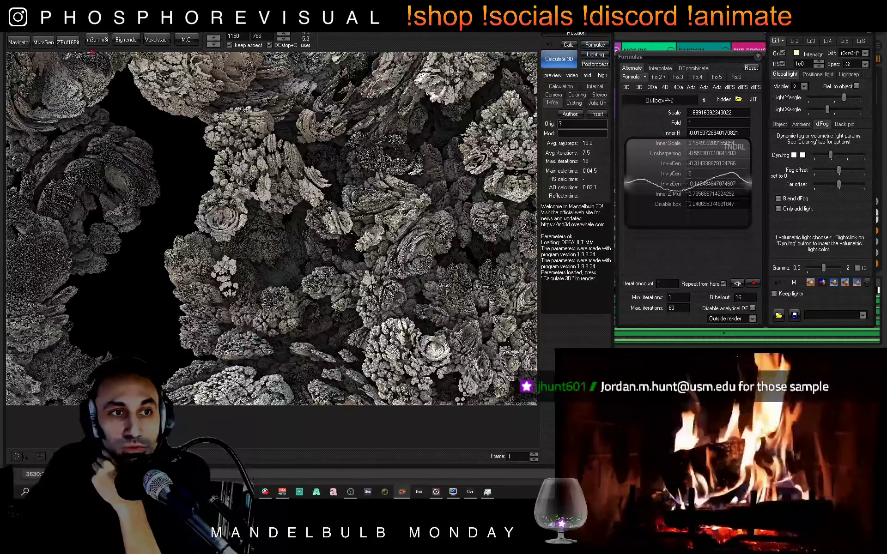
{"action": "left_click", "coordinate": [42, 43]}
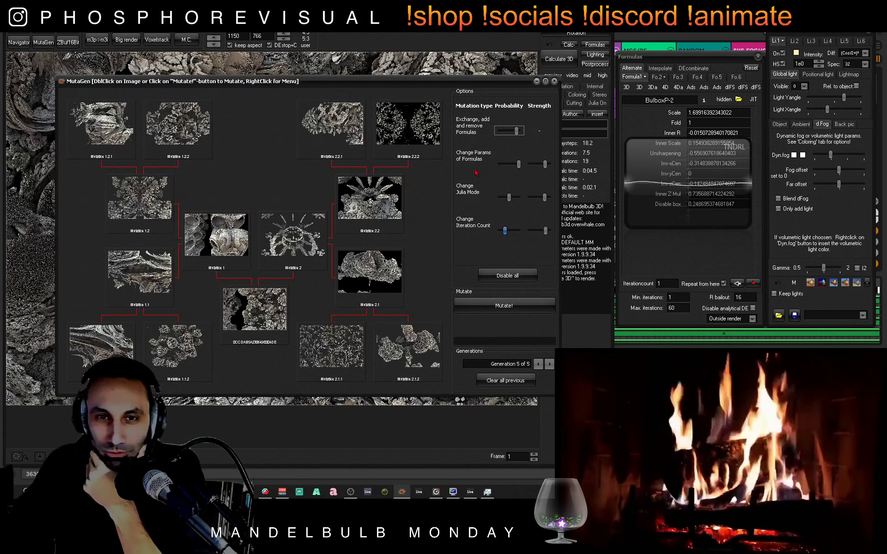
{"action": "left_click_drag", "start_coordinate": [428, 84], "coordinate": [403, 70]}
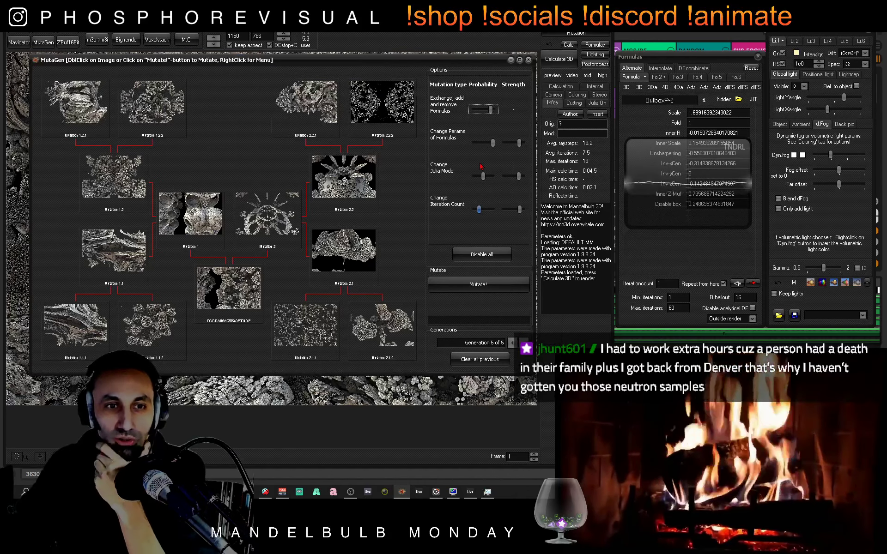
{"action": "right_click", "coordinate": [191, 219]}
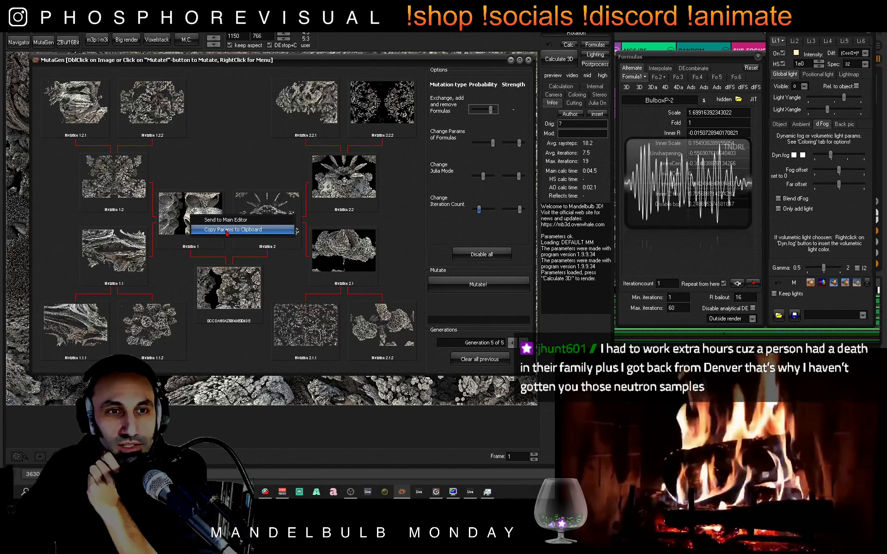
{"action": "left_click", "coordinate": [217, 220]}
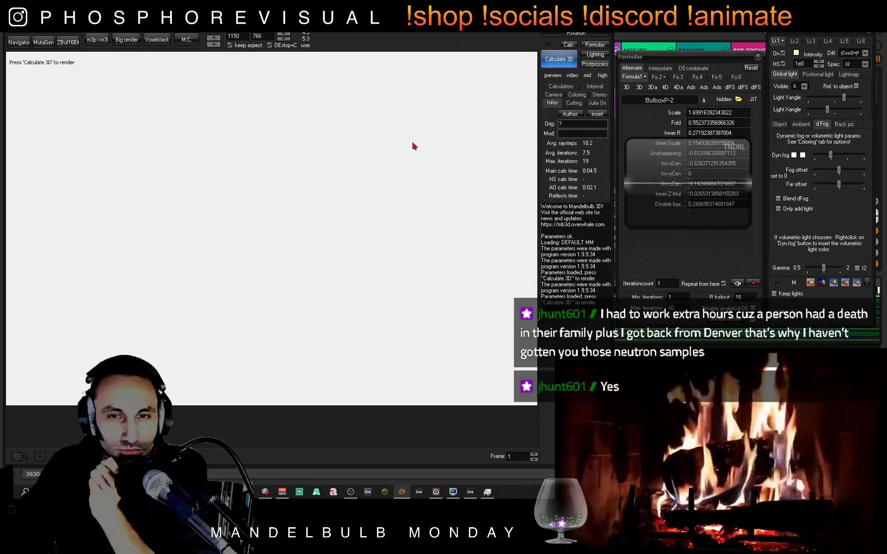
{"action": "left_click", "coordinate": [558, 58]}
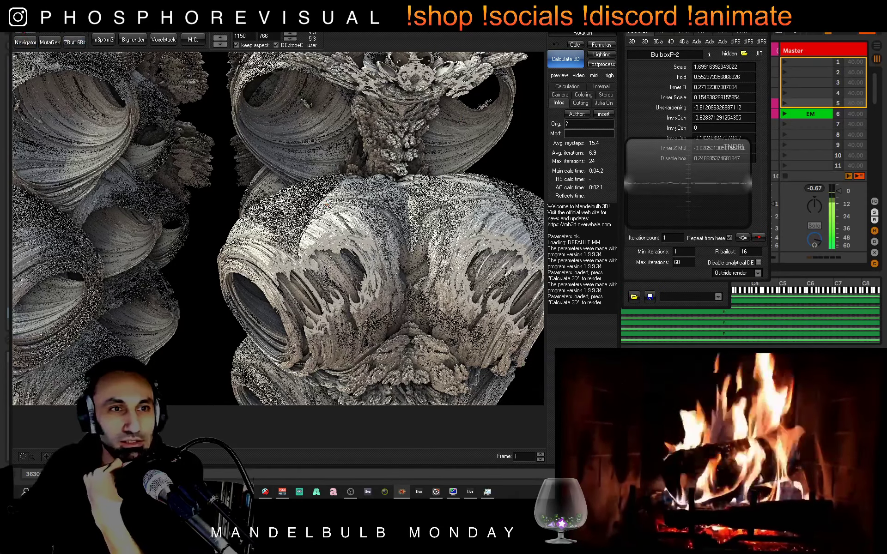
Load the main parameters into the Navigator and move the Formulas window clear of the lighting window to check its formula slots
{"action": "left_click", "coordinate": [27, 40]}
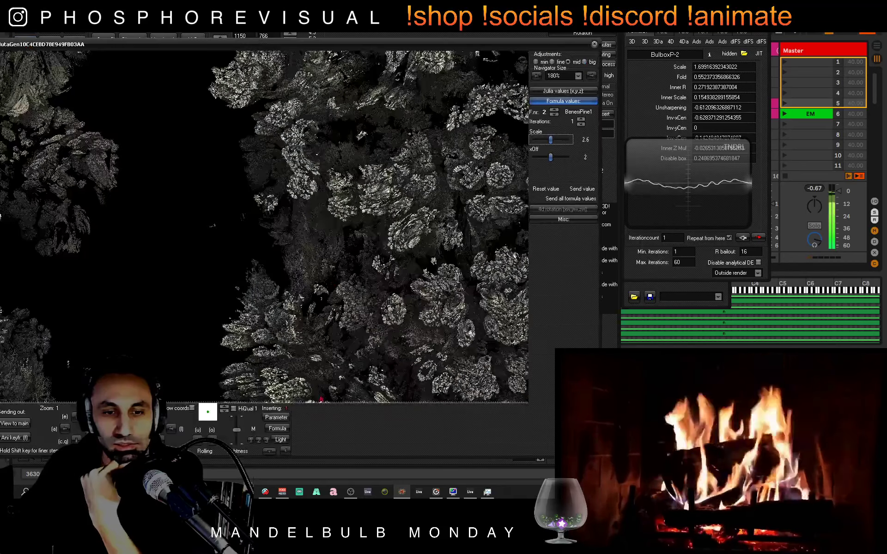
{"action": "left_click", "coordinate": [277, 418]}
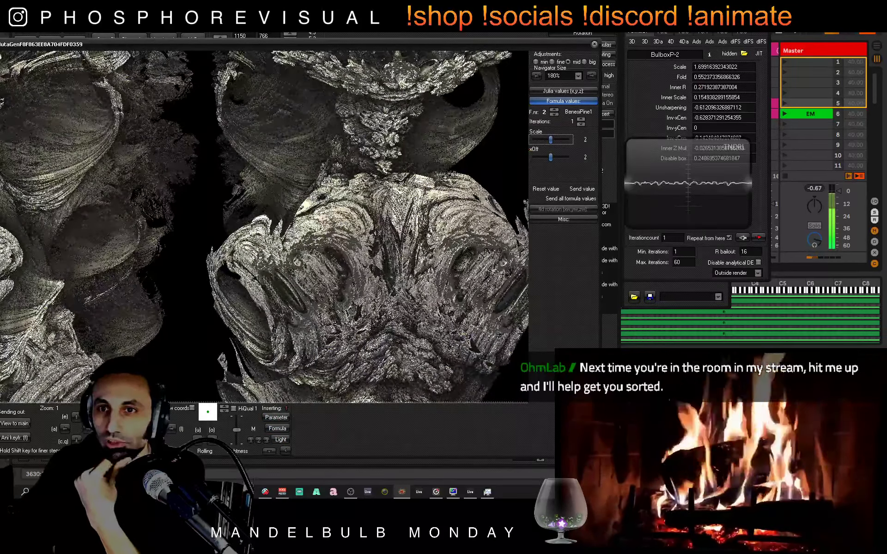
{"action": "left_click_drag", "start_coordinate": [686, 15], "coordinate": [796, 41]}
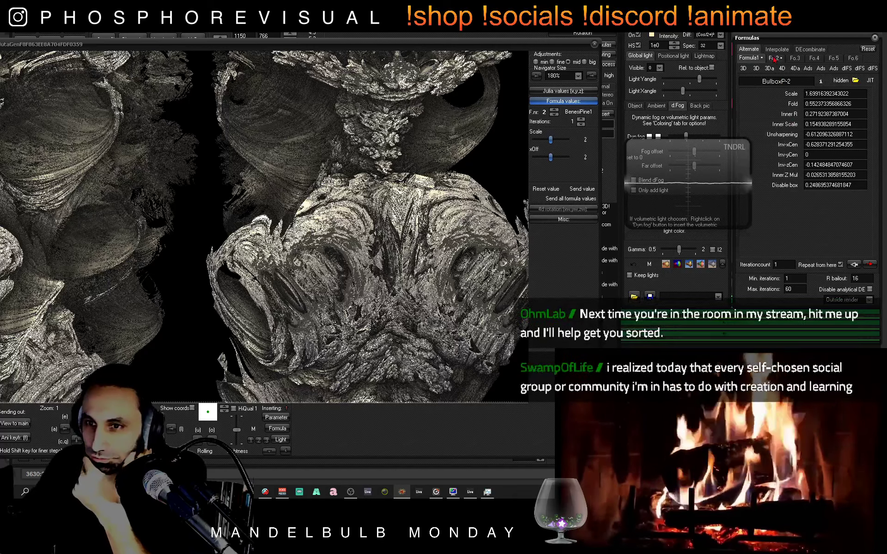
{"action": "left_click", "coordinate": [814, 58]}
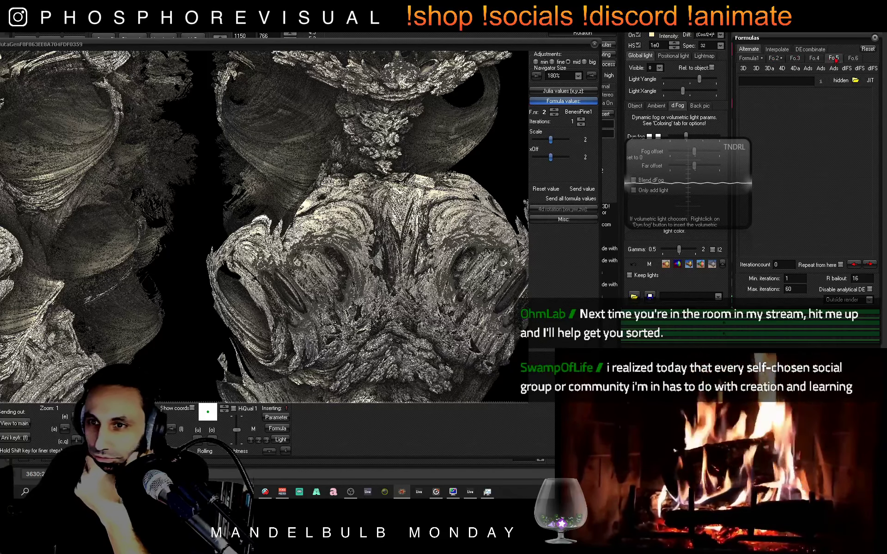
{"action": "left_click", "coordinate": [773, 58]}
{"action": "left_click", "coordinate": [758, 59]}
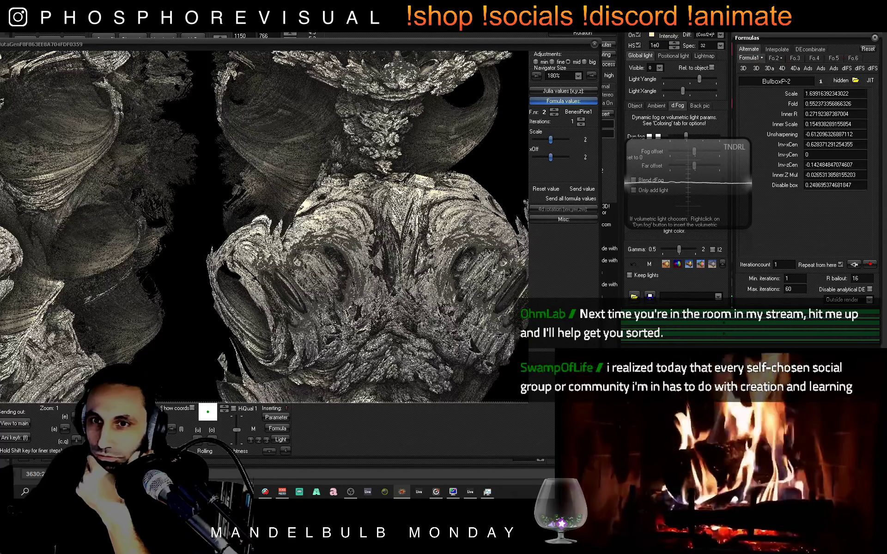
In the Navigator, set BenesiPine1's Scale to 2.375 and BulboxP-2's Fold to 0.502373 and Inner R to 0.121924
{"action": "left_click_drag", "start_coordinate": [551, 140], "coordinate": [553, 141]}
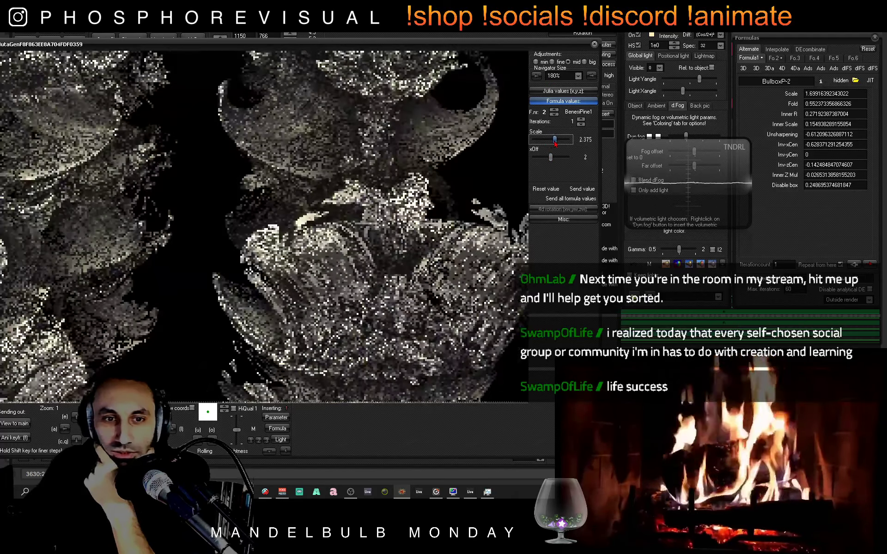
{"action": "left_click", "coordinate": [554, 114]}
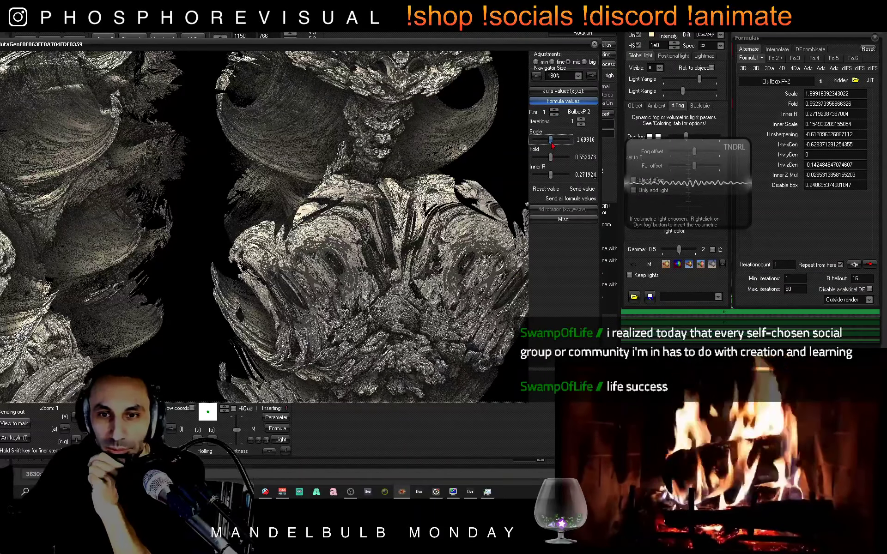
{"action": "left_click_drag", "start_coordinate": [551, 162], "coordinate": [550, 161]}
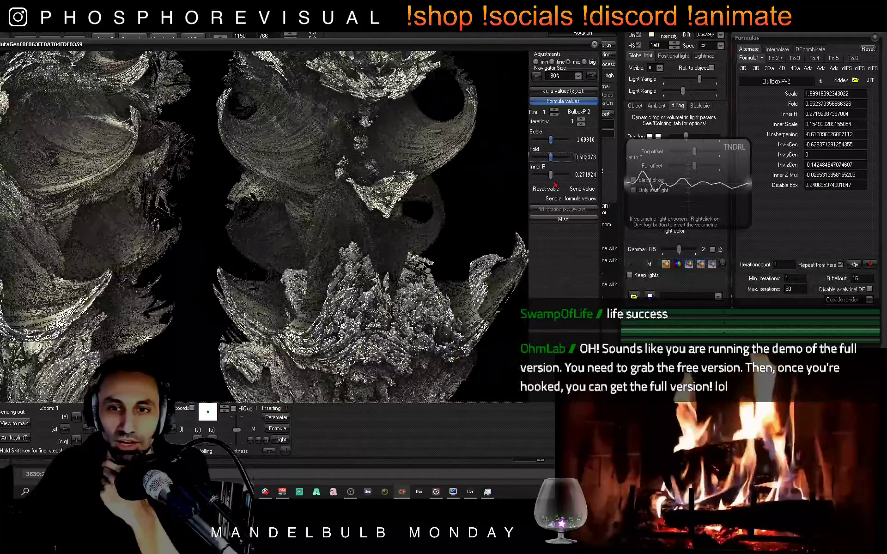
{"action": "left_click_drag", "start_coordinate": [551, 177], "coordinate": [550, 176]}
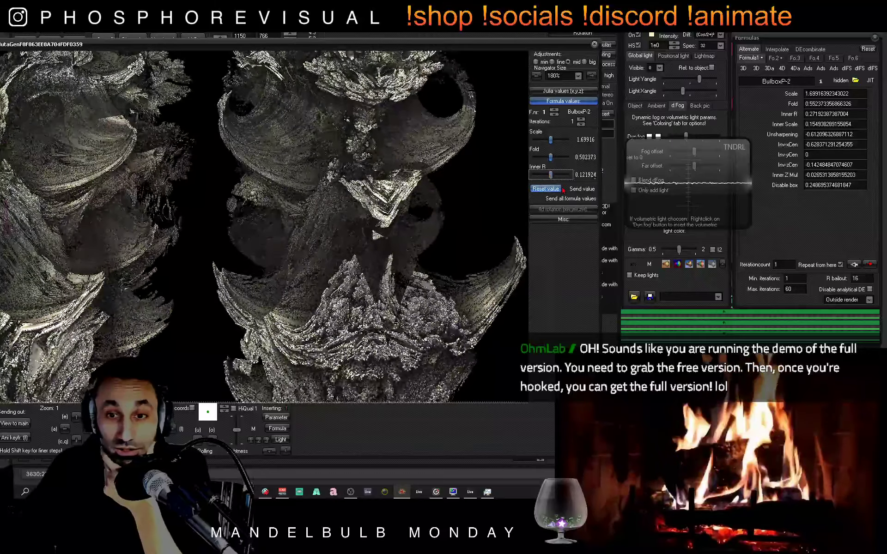
Set BulboxP-2's Inner Scale to -0.295062 in the Navigator and look through its other formula values
{"action": "scroll", "coordinate": [550, 157], "scroll_direction": "down", "scroll_amount": 2}
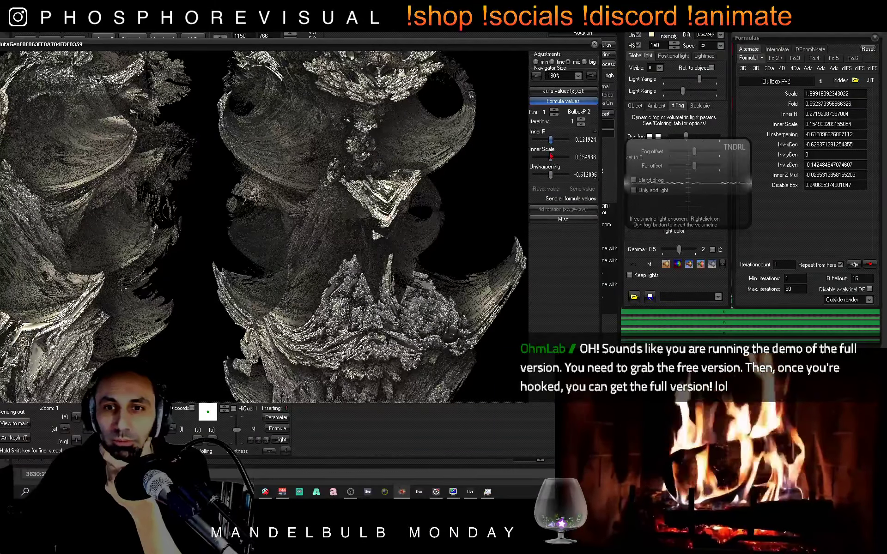
{"action": "left_click_drag", "start_coordinate": [552, 158], "coordinate": [547, 159]}
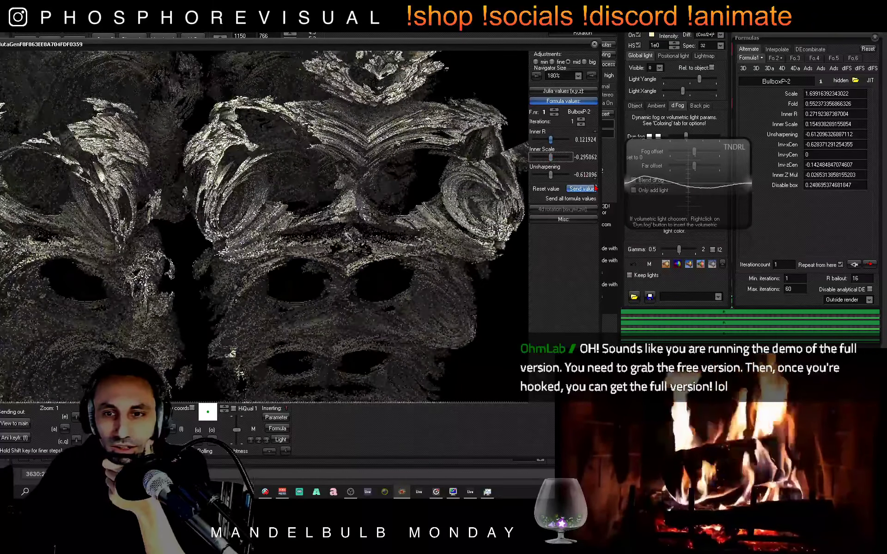
{"action": "scroll", "coordinate": [594, 181], "scroll_direction": "down", "scroll_amount": 3}
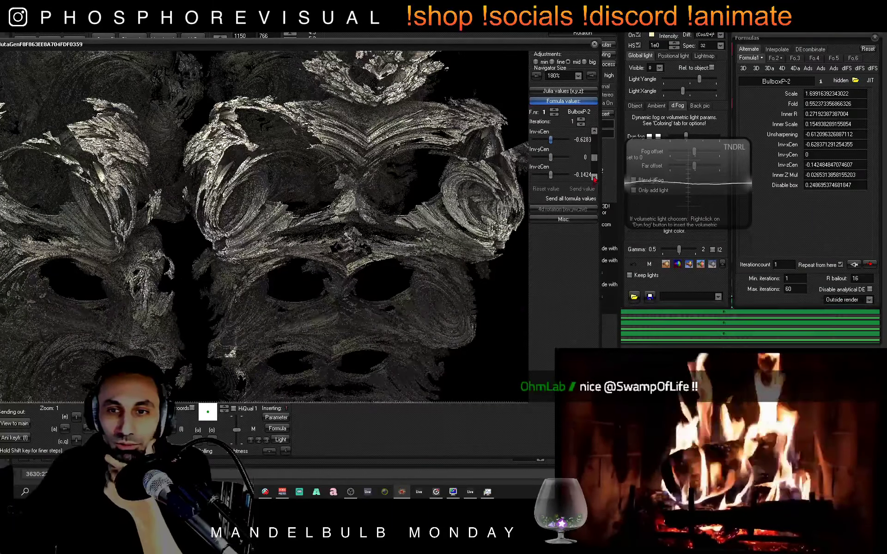
{"action": "scroll", "coordinate": [594, 159], "scroll_direction": "up", "scroll_amount": 5}
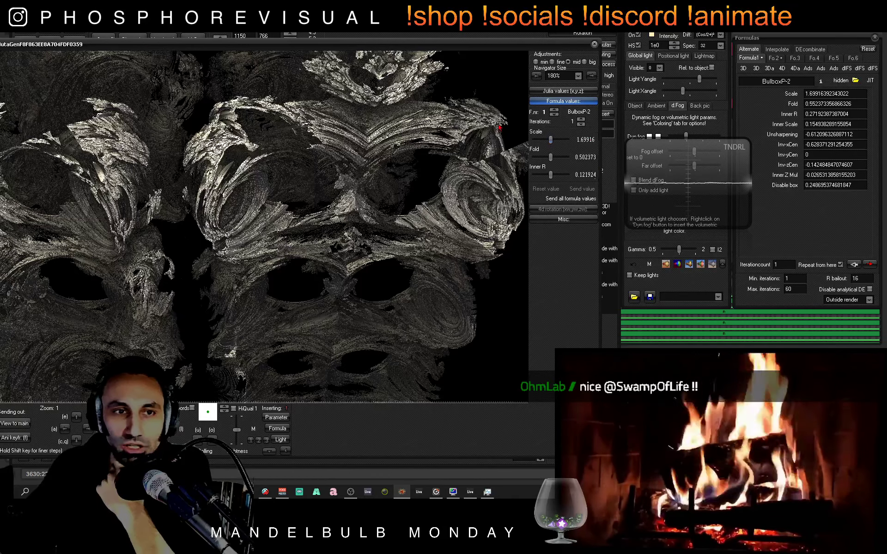
Close the Navigator, mutate the current main fractal in MutaGen, and mutate the resulting Mutation 2.1.2 once more
{"action": "left_click", "coordinate": [594, 43]}
{"action": "left_click", "coordinate": [53, 45]}
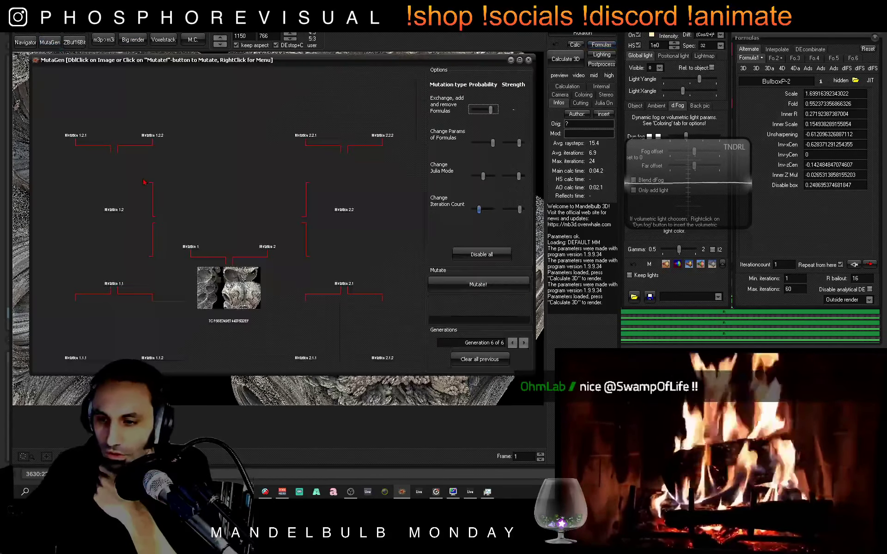
{"action": "double_click", "coordinate": [234, 294]}
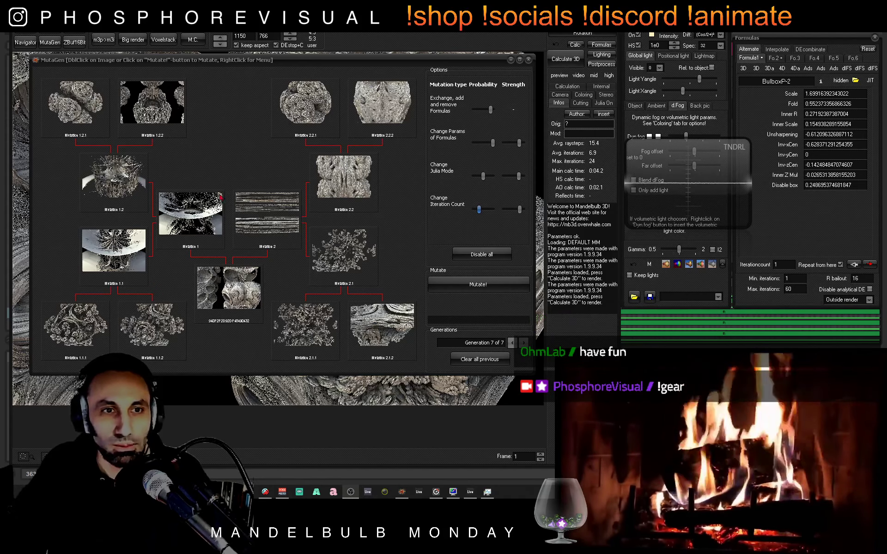
{"action": "double_click", "coordinate": [387, 328]}
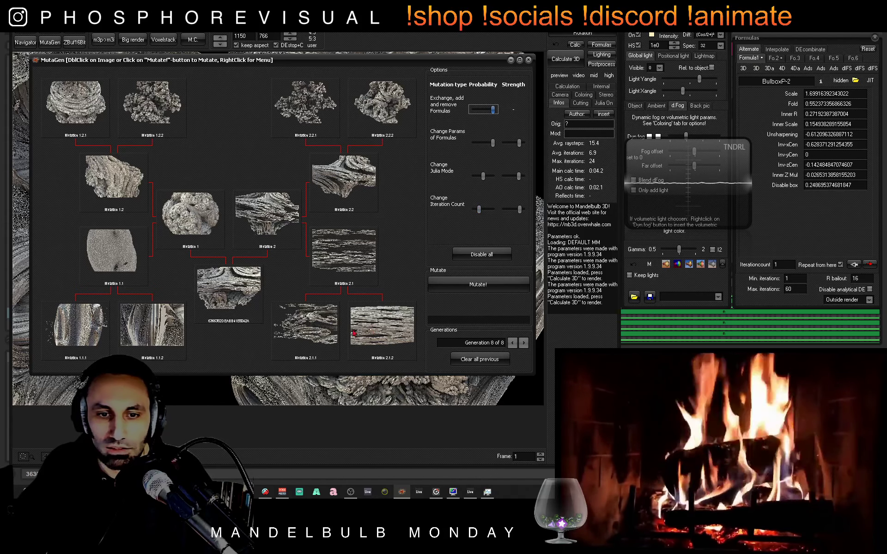
Send Mutation 2.1.1 of generation 8 to the main editor and render it with Calculate 3D
{"action": "right_click", "coordinate": [306, 329]}
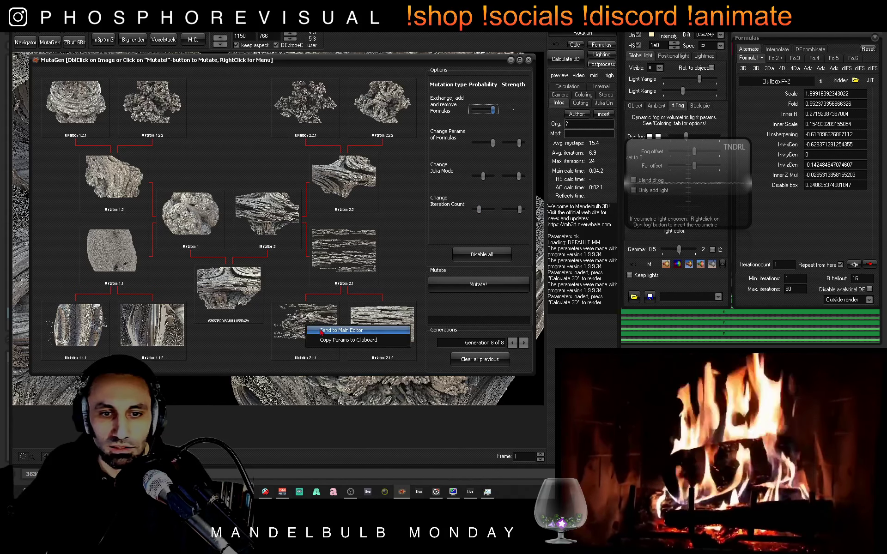
{"action": "left_click", "coordinate": [319, 332]}
{"action": "left_click", "coordinate": [569, 59]}
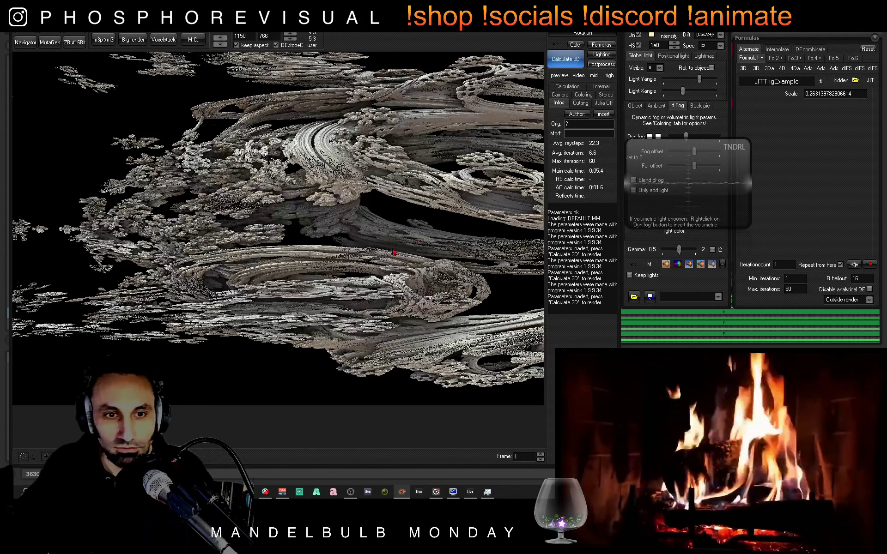
Review the formulas and their values in slots 1 to 5 of the rendered mutation
{"action": "left_click", "coordinate": [773, 58]}
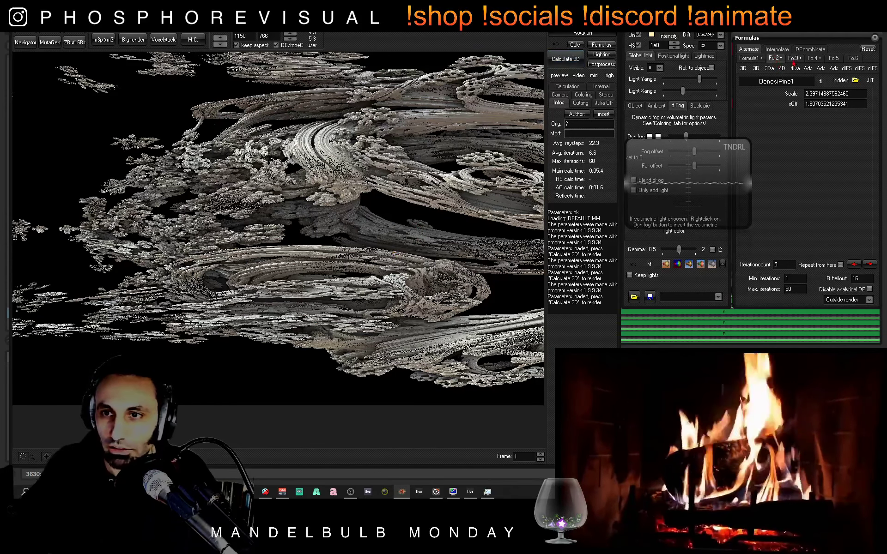
{"action": "left_click", "coordinate": [797, 59]}
{"action": "left_click", "coordinate": [809, 59]}
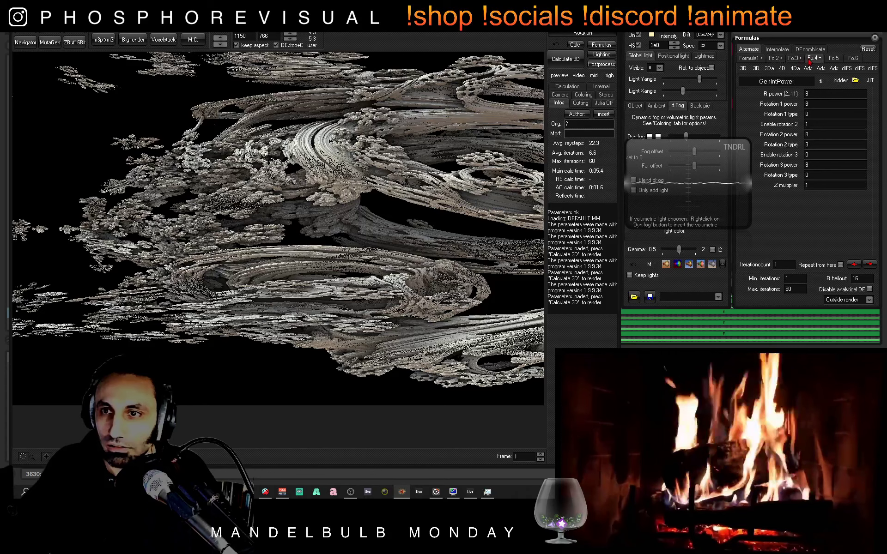
{"action": "left_click", "coordinate": [833, 59]}
{"action": "left_click", "coordinate": [812, 58]}
{"action": "left_click", "coordinate": [793, 59]}
{"action": "left_click", "coordinate": [774, 58]}
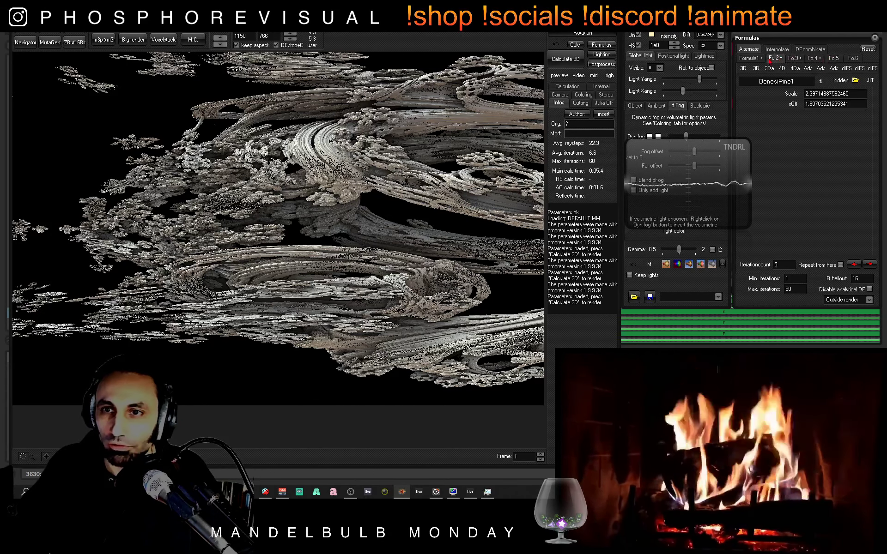
{"action": "left_click", "coordinate": [760, 59]}
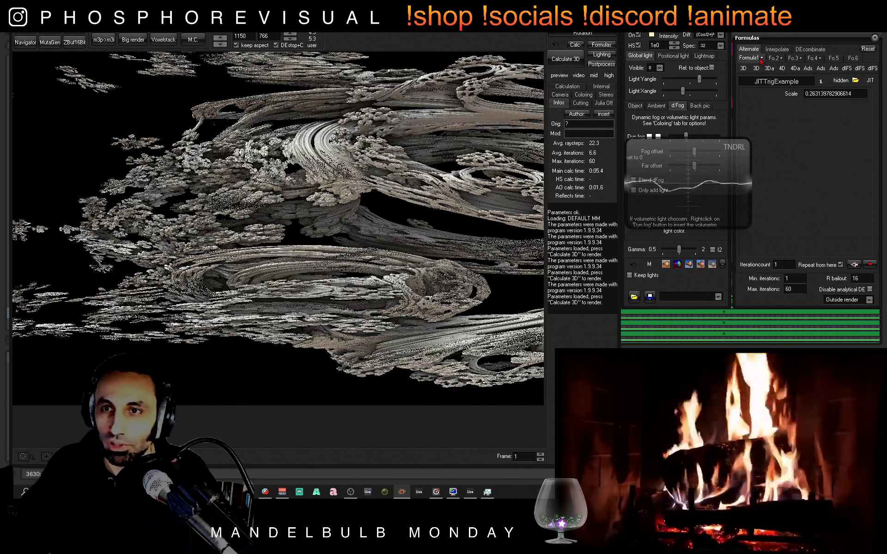
Load the rendered mutation's main parameters into the Navigator and zoom its view in to about 1.342
{"action": "left_click", "coordinate": [26, 42]}
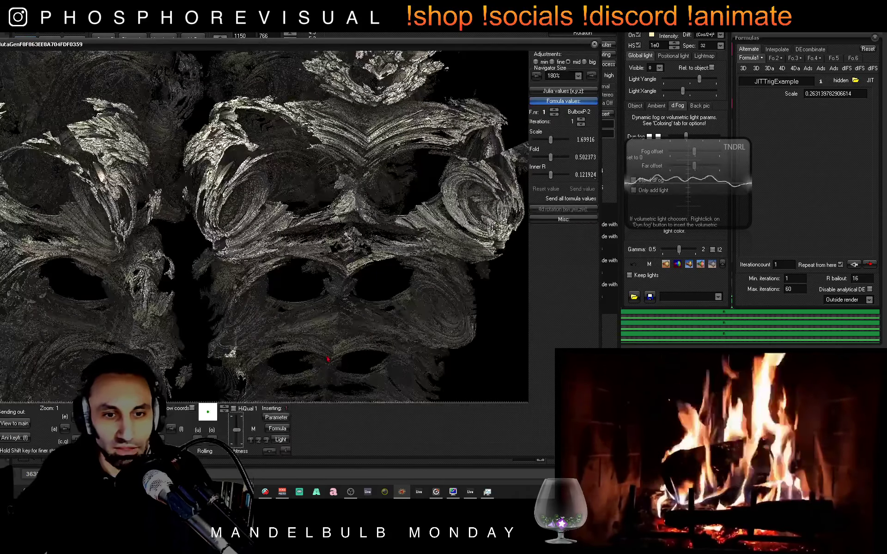
{"action": "left_click", "coordinate": [279, 418]}
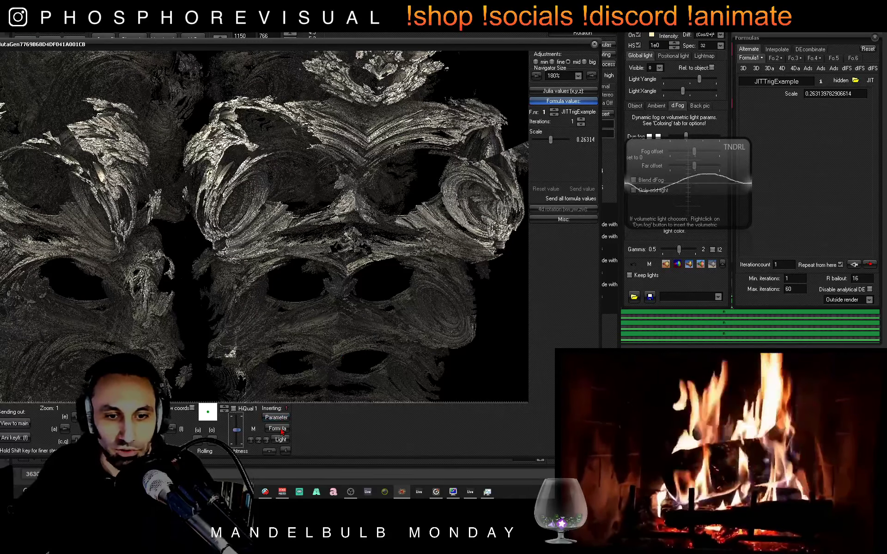
{"action": "scroll", "coordinate": [491, 139], "scroll_direction": "up", "scroll_amount": 3}
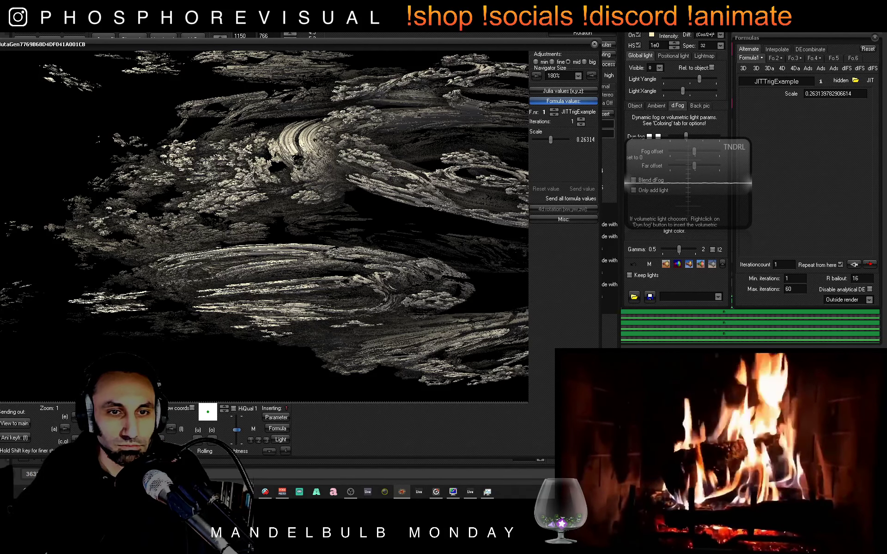
{"action": "scroll", "coordinate": [287, 217], "scroll_direction": "up", "scroll_amount": 1}
{"action": "scroll", "coordinate": [265, 225], "scroll_direction": "up", "scroll_amount": 3}
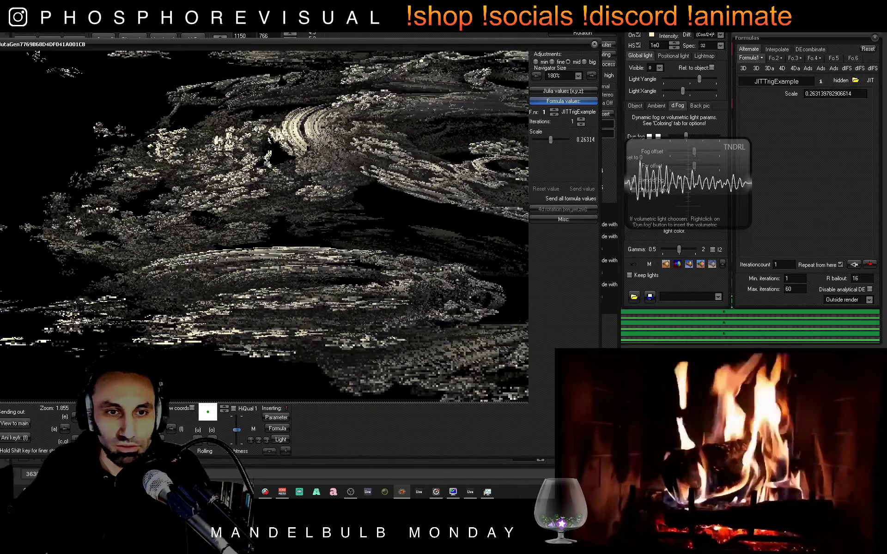
{"action": "scroll", "coordinate": [272, 392], "scroll_direction": "down", "scroll_amount": 2}
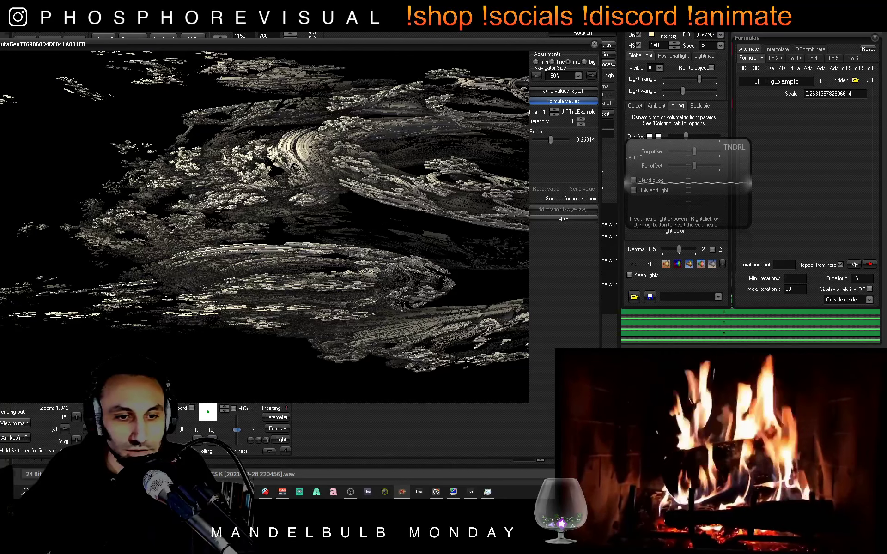
Try looking down and back up in the Navigator, and move its window to uncover the navigation controls
{"action": "left_click", "coordinate": [159, 441]}
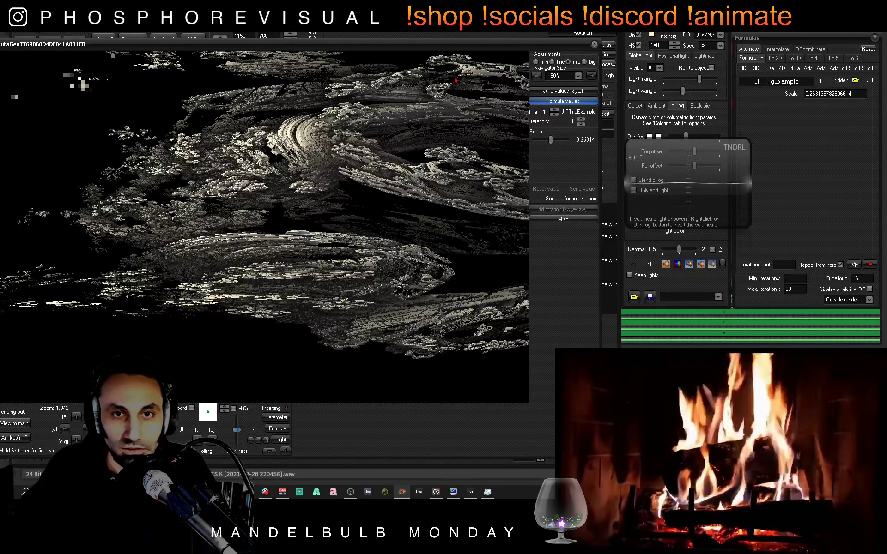
{"action": "left_click", "coordinate": [160, 417]}
{"action": "left_click_drag", "start_coordinate": [455, 45], "coordinate": [484, 12]}
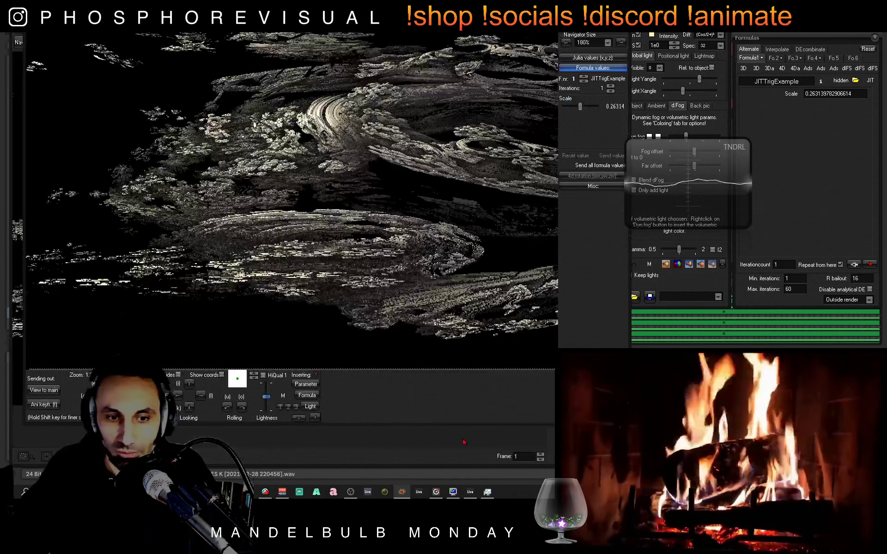
Set the Navigator's Looking+Rolling angle to 10
{"action": "left_click", "coordinate": [298, 417]}
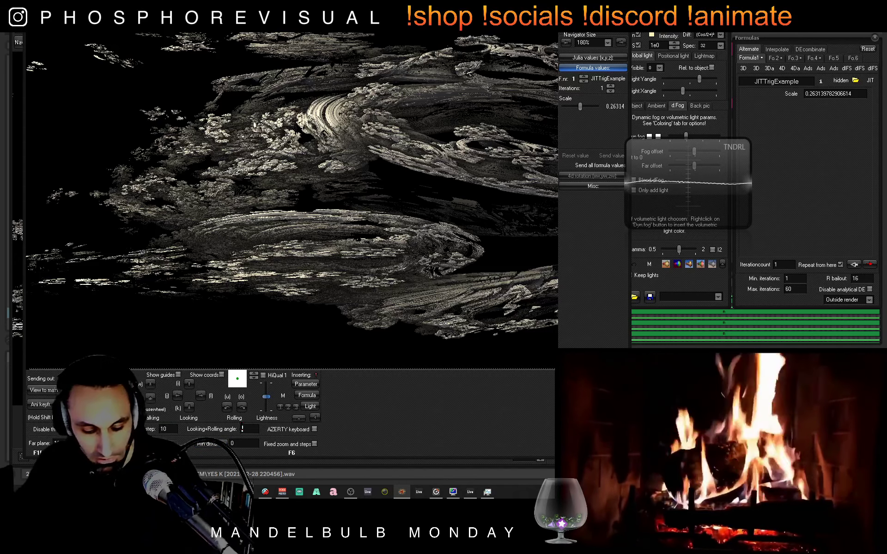
{"action": "left_click", "coordinate": [245, 430]}
{"action": "type", "text": "10"}
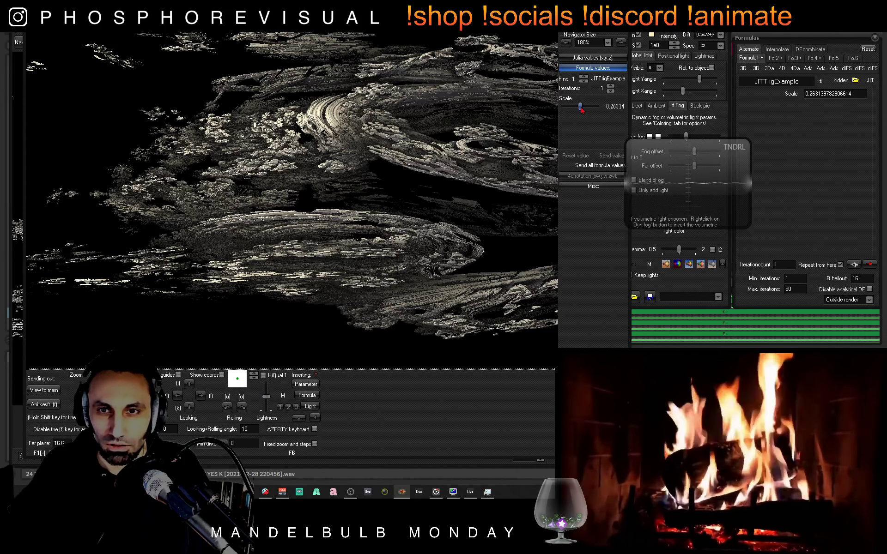
Lower JITTrigExample's Scale to about -0.712, and set BenesiPine1's Scale to about 1.822 and its xOff to about 1.33
{"action": "left_click_drag", "start_coordinate": [577, 110], "coordinate": [569, 109]}
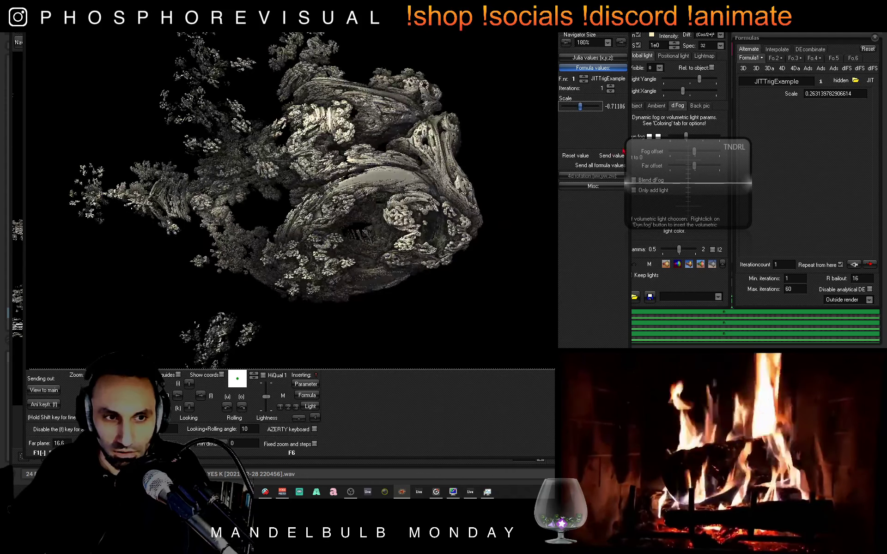
{"action": "left_click", "coordinate": [584, 77]}
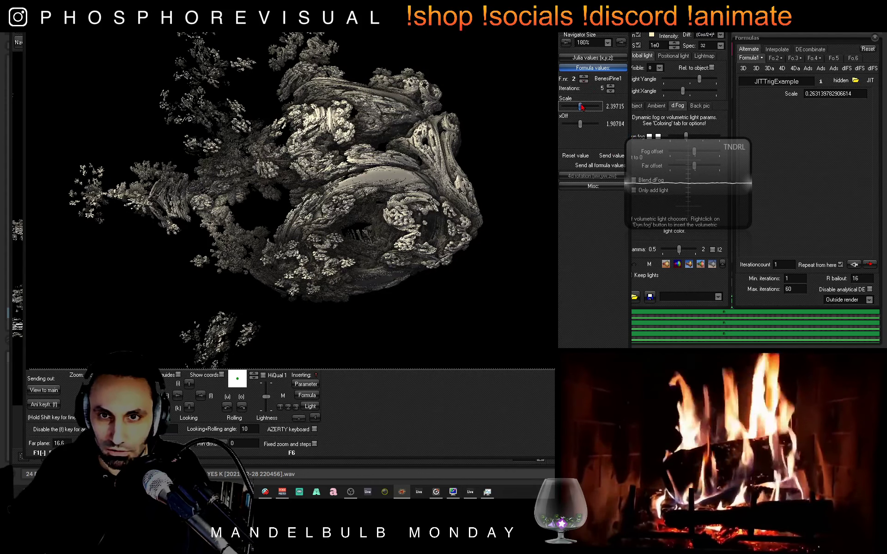
{"action": "mouse_move", "coordinate": [581, 106]}
{"action": "left_mouse_down"}
{"action": "mouse_move", "coordinate": [593, 110]}
{"action": "mouse_move", "coordinate": [574, 110]}
{"action": "left_mouse_up"}
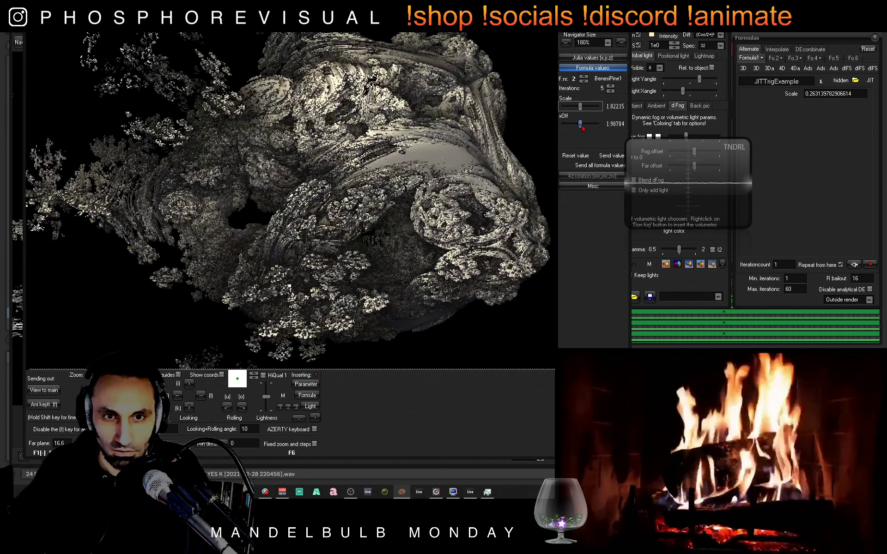
{"action": "left_click", "coordinate": [581, 125]}
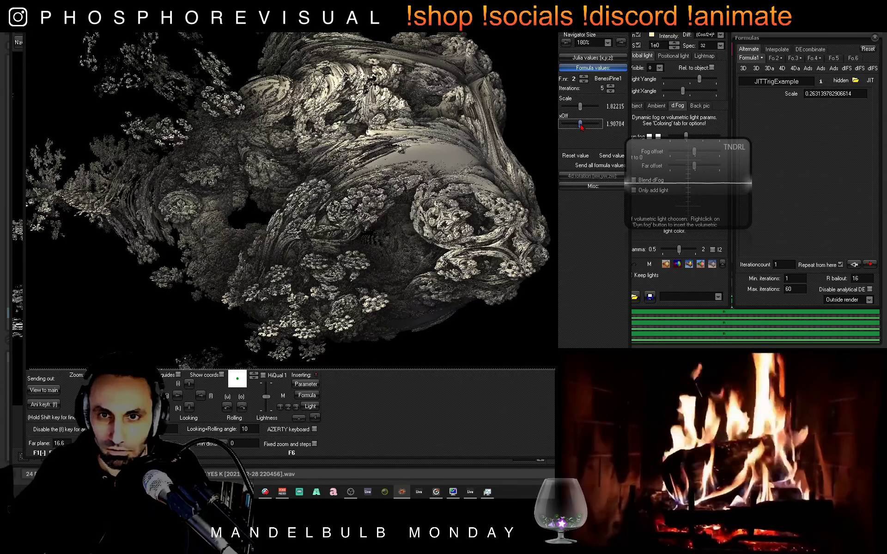
{"action": "left_click_drag", "start_coordinate": [585, 127], "coordinate": [575, 128]}
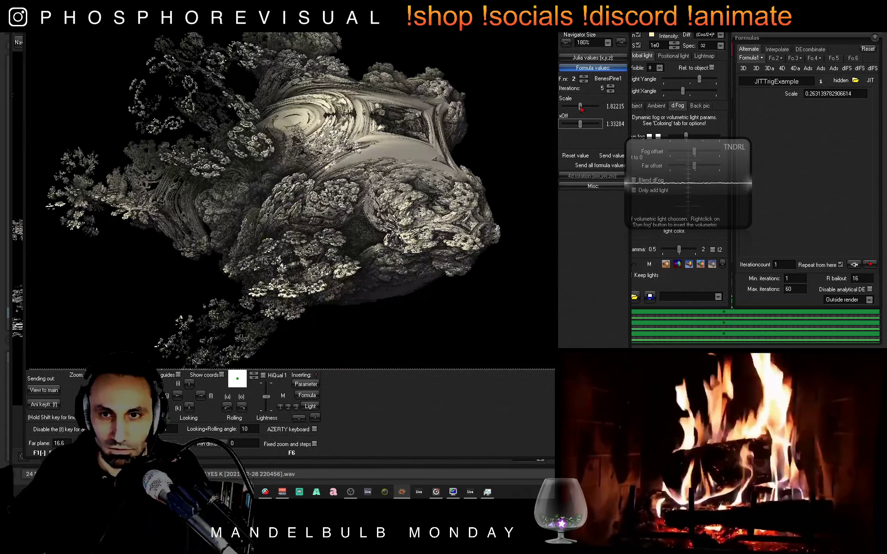
Try an a-z value of 0.7 for the Ikenagabulb formula and reset it
{"action": "left_click", "coordinate": [583, 77]}
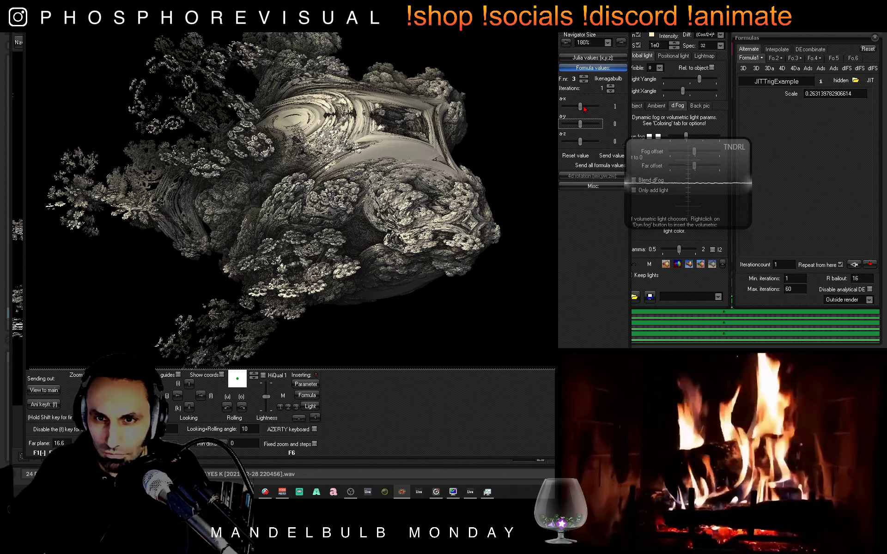
{"action": "left_click_drag", "start_coordinate": [581, 142], "coordinate": [587, 142]}
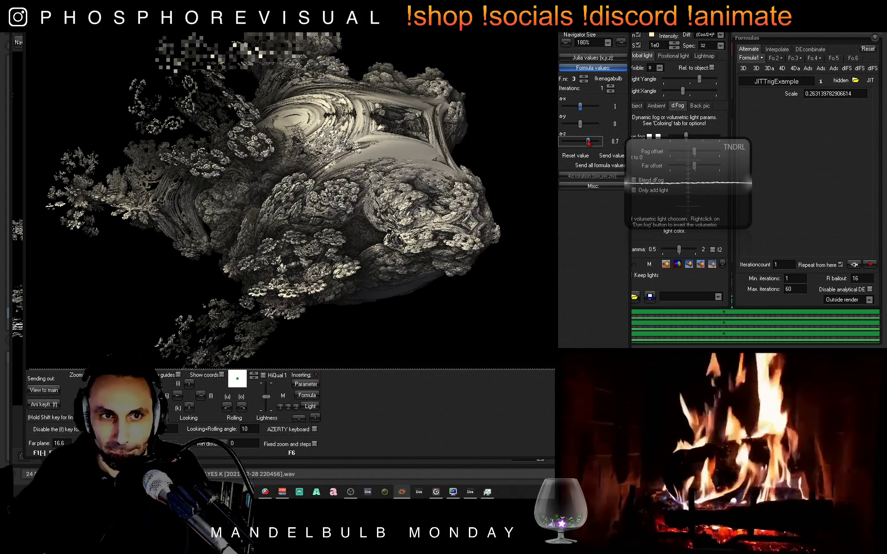
{"action": "left_click", "coordinate": [575, 155]}
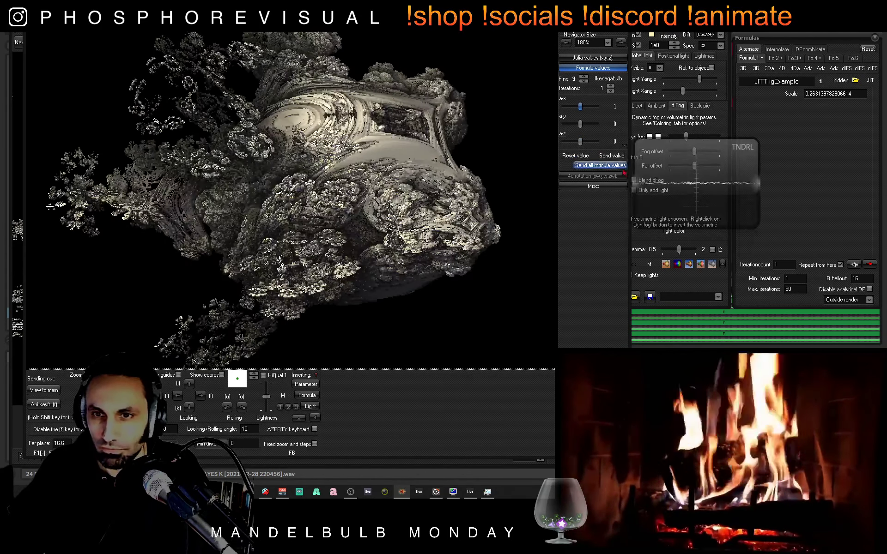
Move the TNDRL overlay clear of the Navigator's formula values
{"action": "left_click_drag", "start_coordinate": [713, 150], "coordinate": [823, 120]}
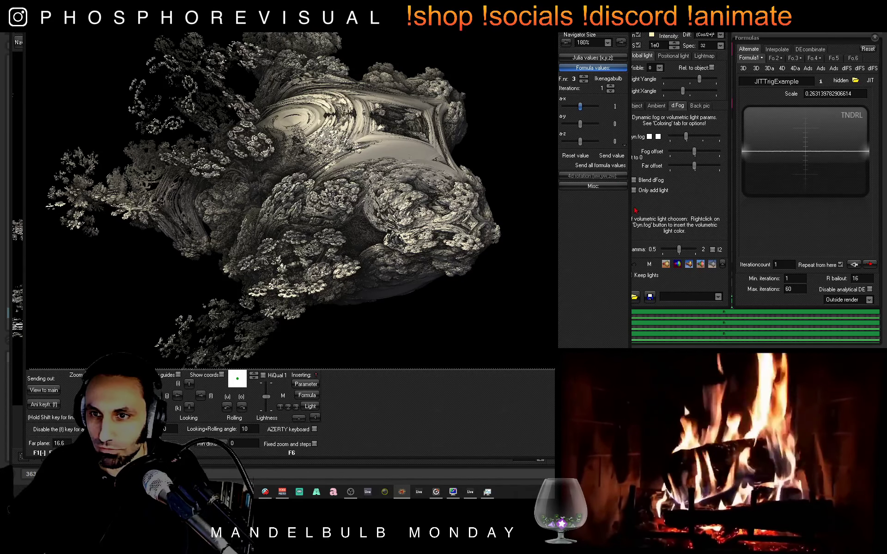
{"action": "left_click", "coordinate": [624, 144]}
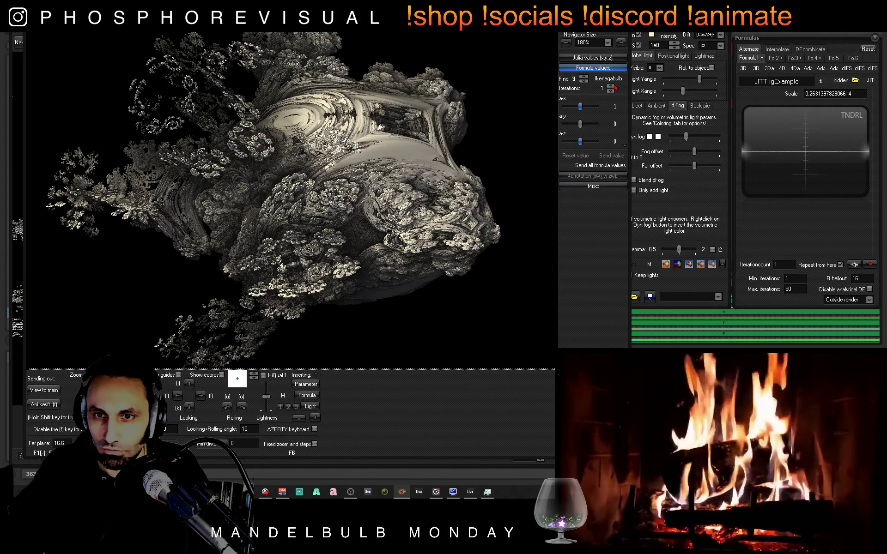
Try a different Rotation 1 power for the GenIntPower formula, reset it, and look over its rotation 2 values
{"action": "left_click", "coordinate": [584, 78]}
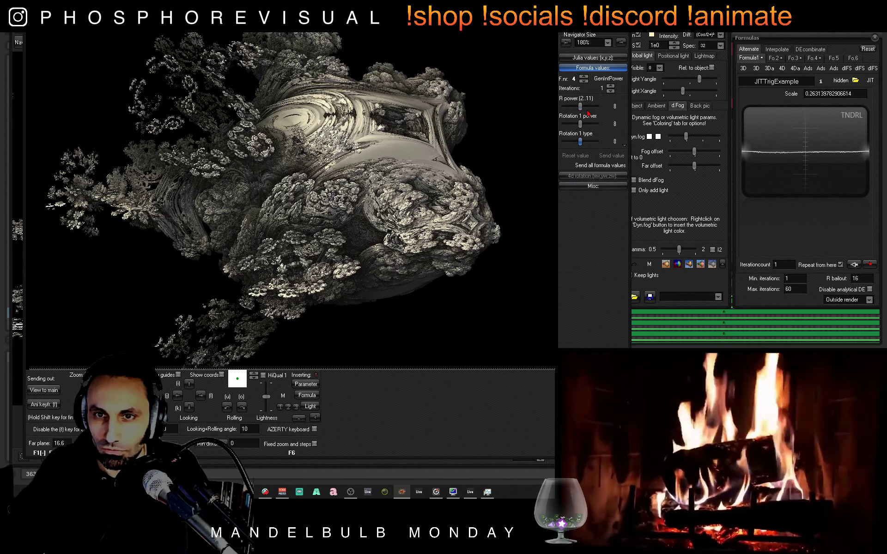
{"action": "mouse_move", "coordinate": [583, 125]}
{"action": "left_mouse_down"}
{"action": "mouse_move", "coordinate": [593, 126]}
{"action": "mouse_move", "coordinate": [577, 125]}
{"action": "left_mouse_up"}
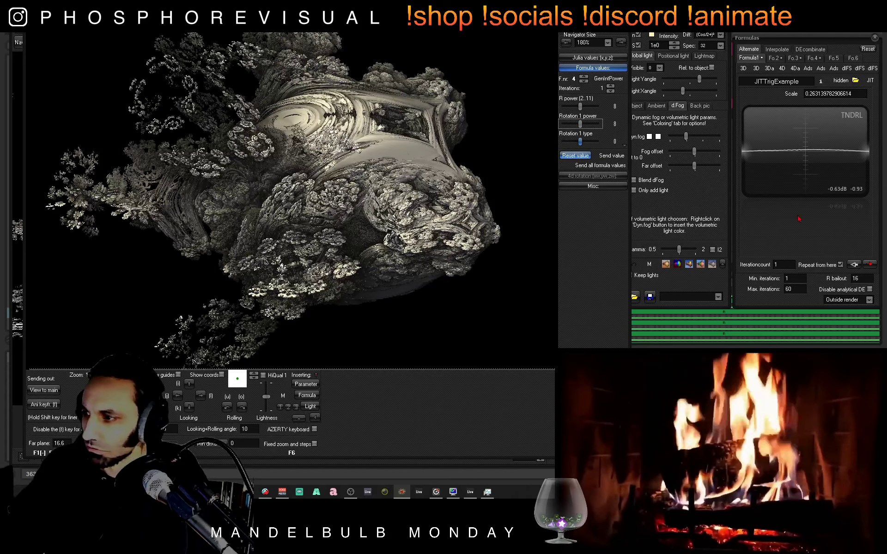
{"action": "left_click", "coordinate": [575, 158]}
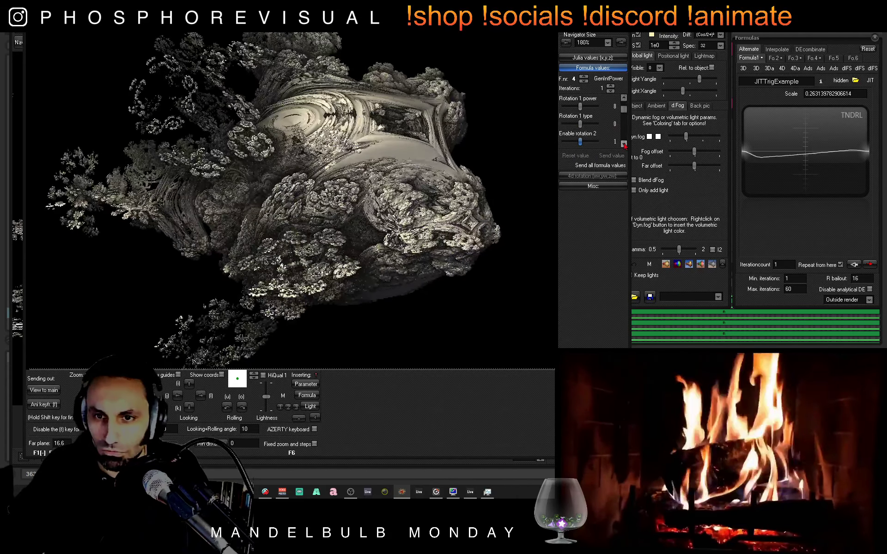
{"action": "left_click", "coordinate": [623, 144]}
{"action": "left_click", "coordinate": [624, 144]}
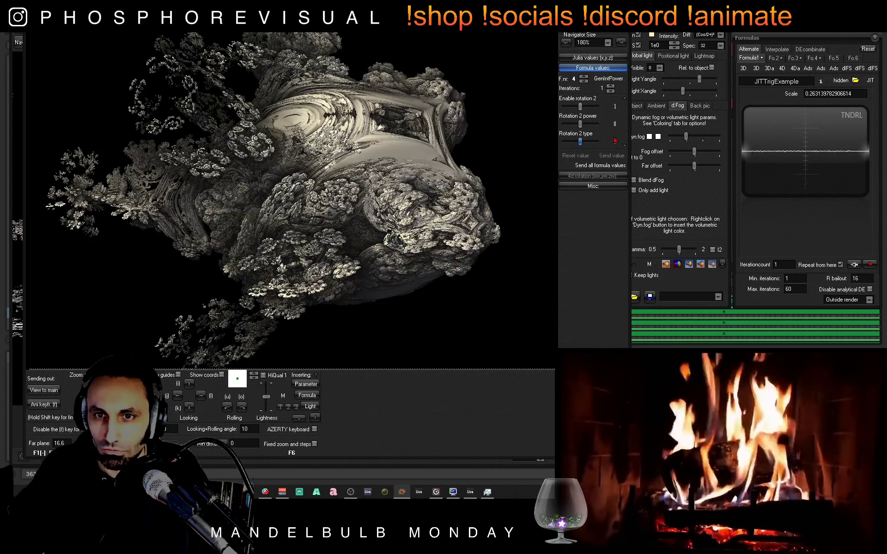
Return to the JITTrigExample formula and set its Scale to about -0.637
{"action": "left_click", "coordinate": [584, 81]}
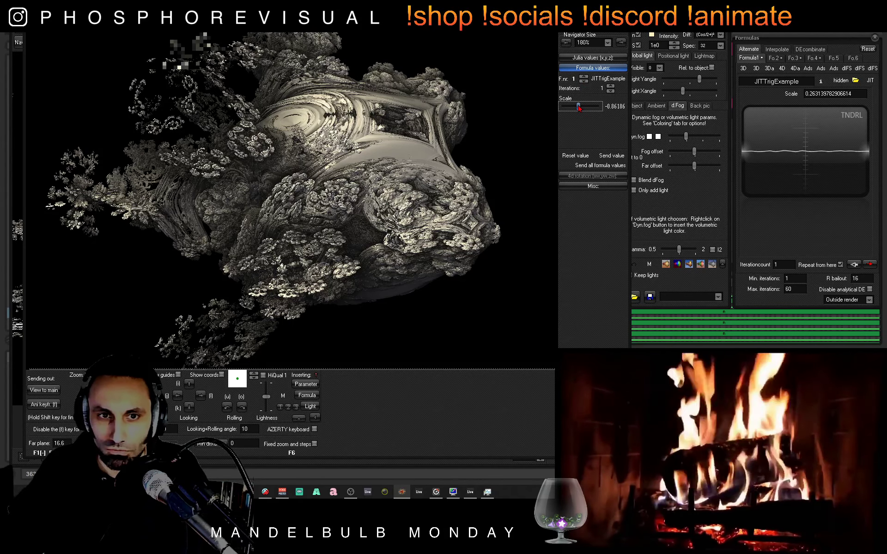
{"action": "left_click_drag", "start_coordinate": [578, 107], "coordinate": [581, 108]}
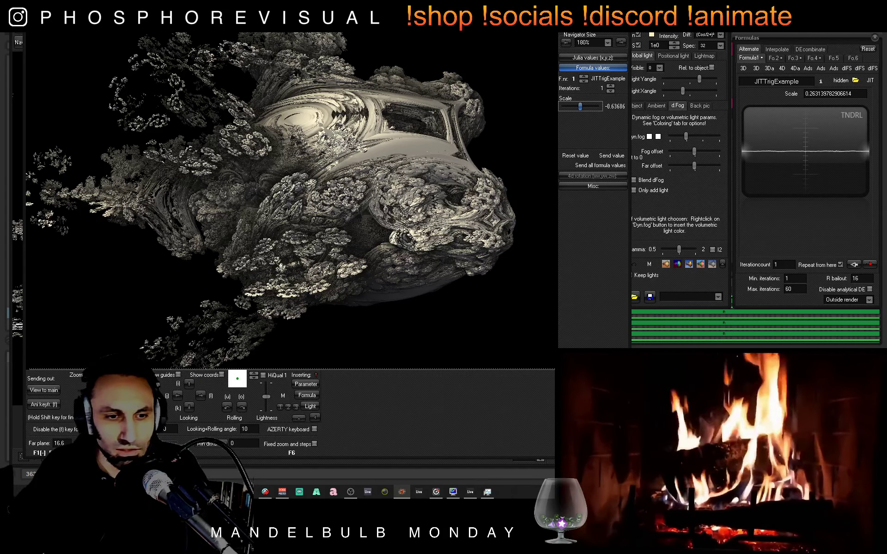
Move the Navigator camera two steps to the right and look up by one 10-degree step
{"action": "key", "text": "d"}
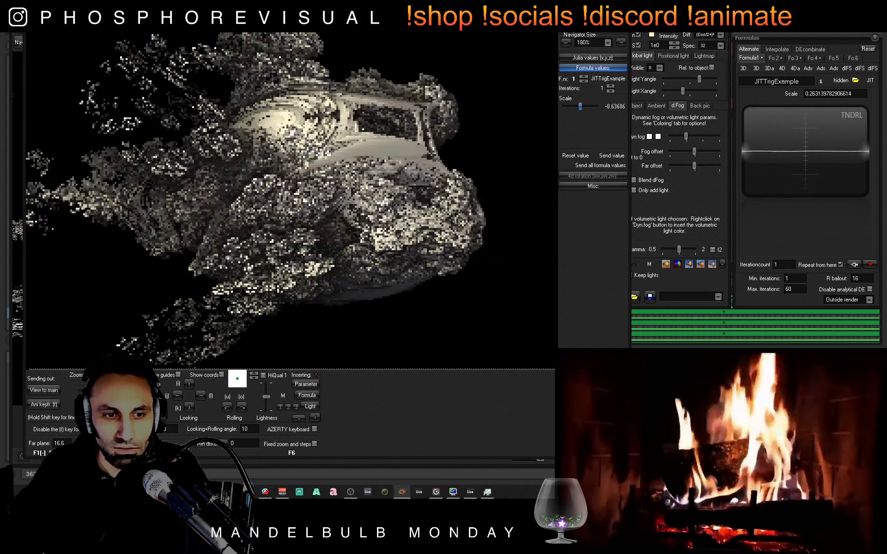
{"action": "key", "text": "d"}
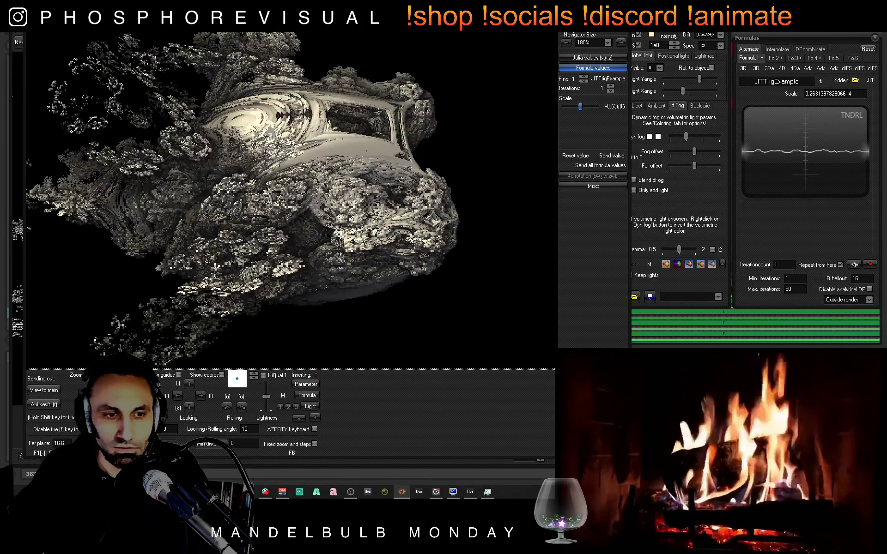
{"action": "left_click", "coordinate": [188, 385]}
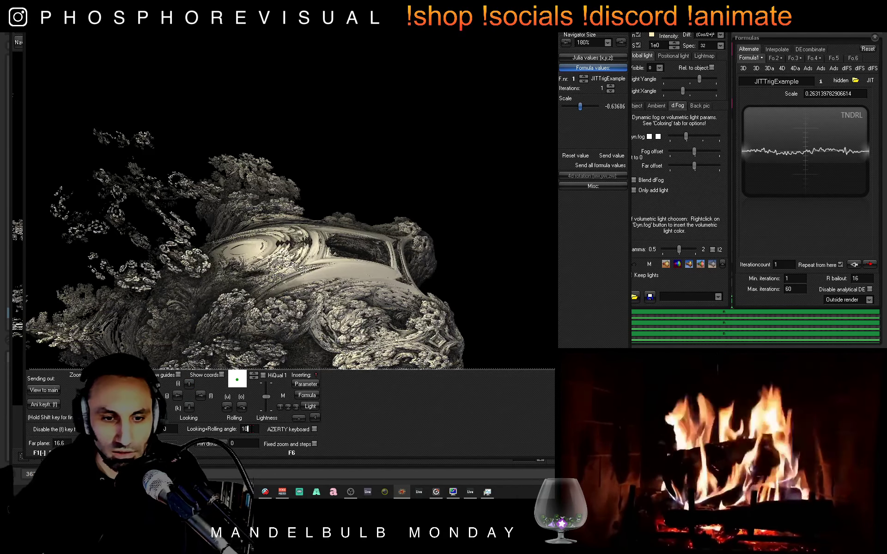
Set the Looking+Rolling angle to 2 and look down in three small steps to raise the fractal in view
{"action": "double_click", "coordinate": [252, 429]}
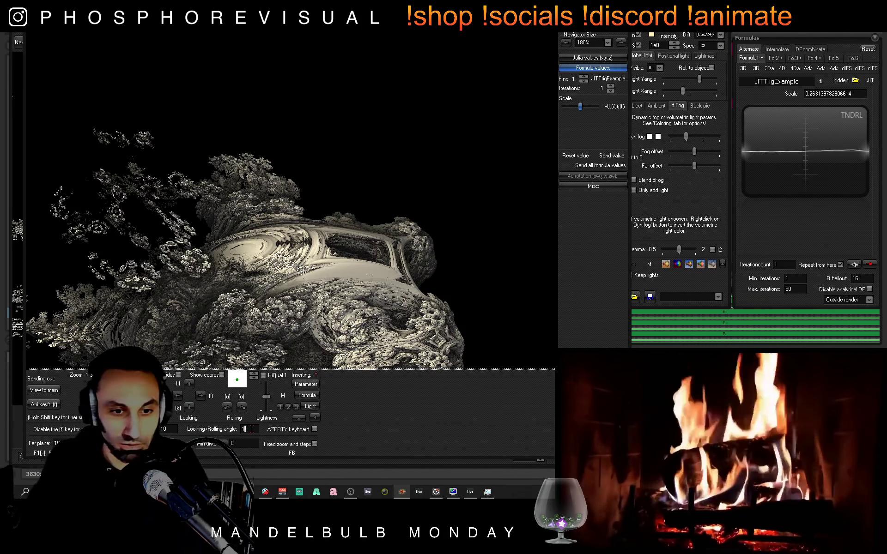
{"action": "type", "text": "5"}
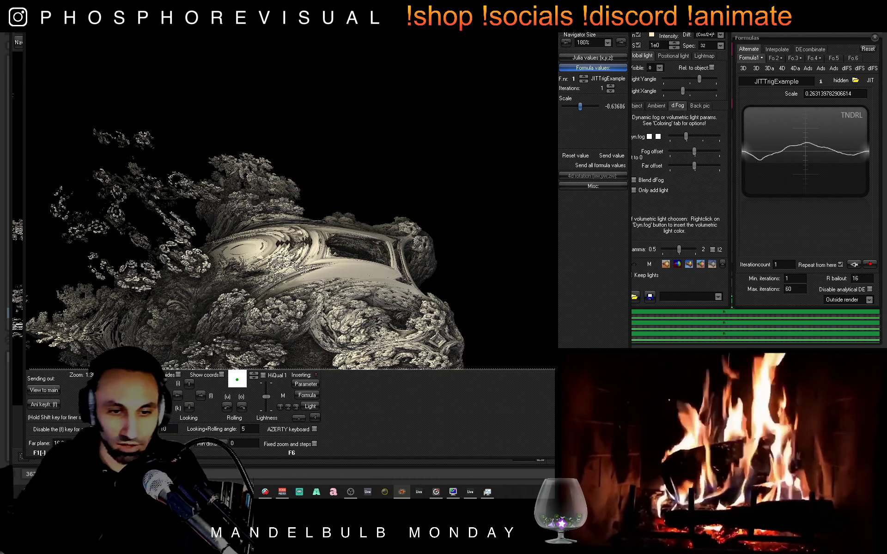
{"action": "key", "text": "BackSpace"}
{"action": "type", "text": "2"}
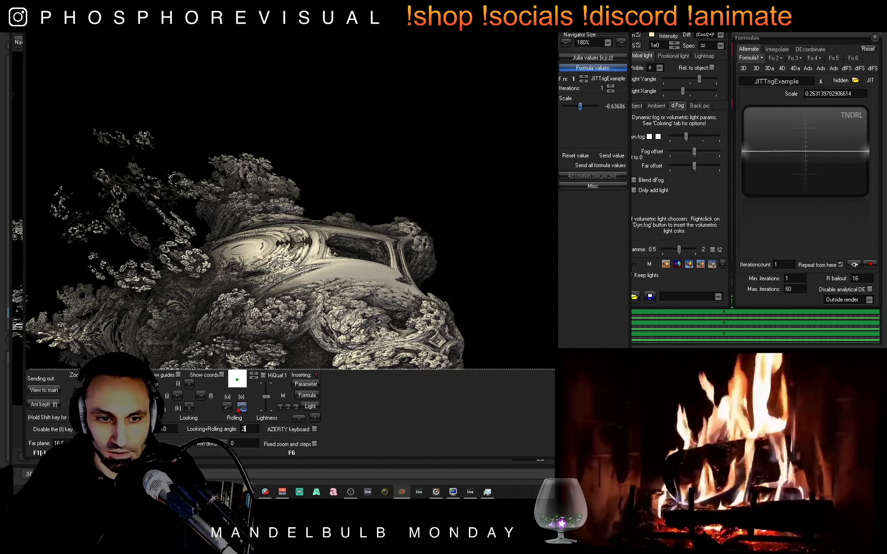
{"action": "left_click", "coordinate": [189, 407]}
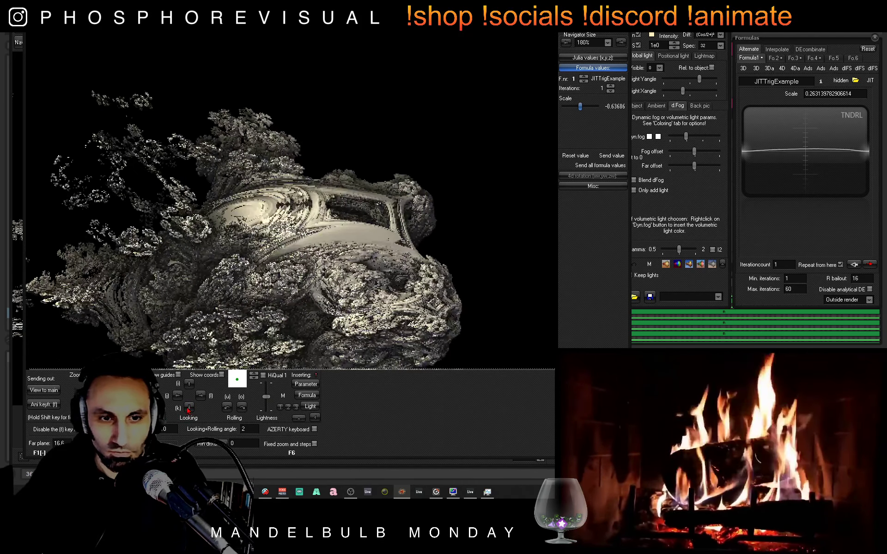
{"action": "left_click", "coordinate": [188, 409]}
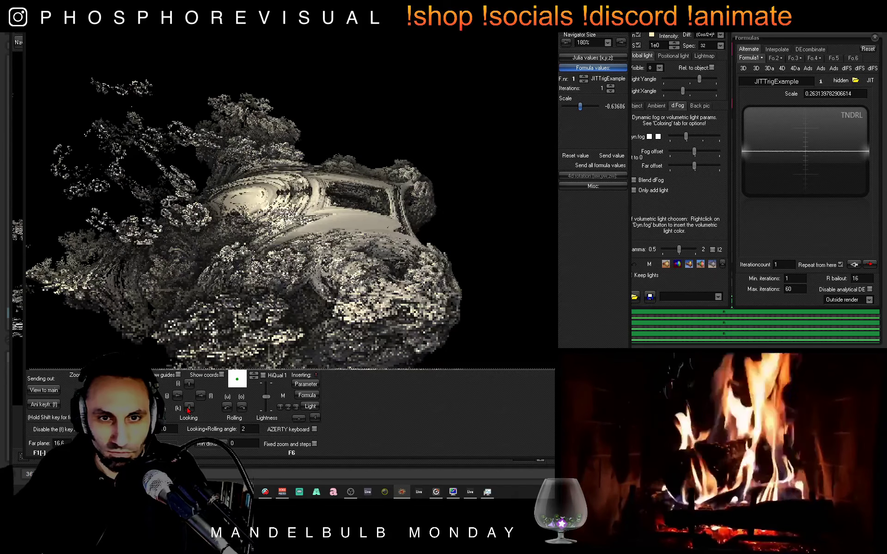
{"action": "left_click", "coordinate": [188, 410]}
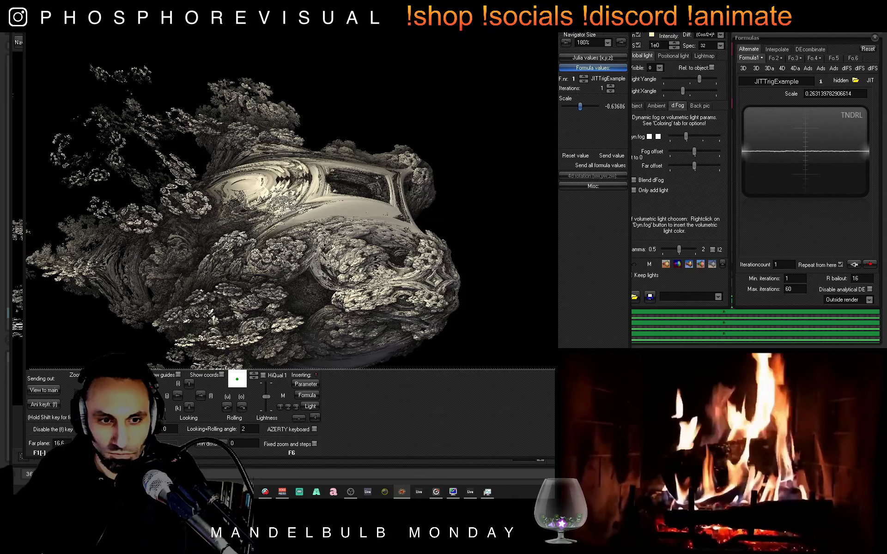
Move the Navigator camera forward, closer to the smooth eye-shaped structure of the fractal
{"action": "key", "text": "k"}
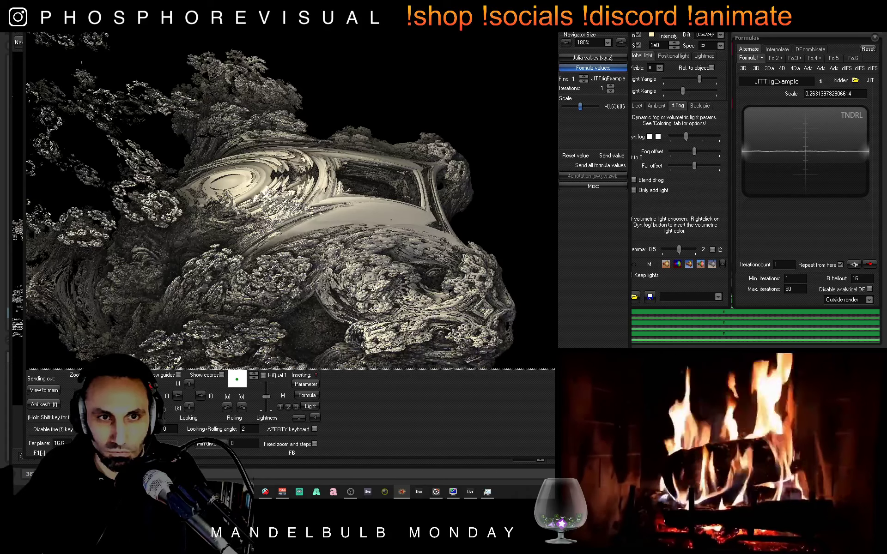
{"action": "key", "text": "k"}
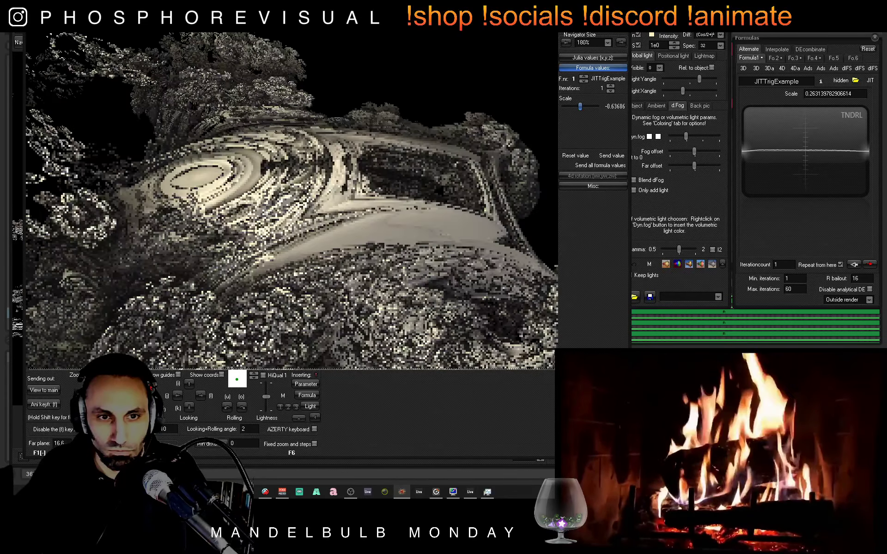
{"action": "key", "text": "w"}
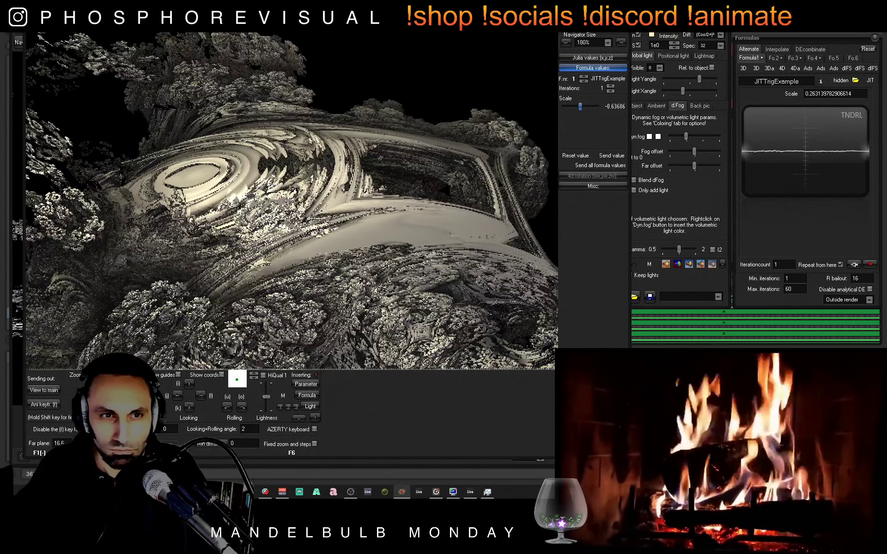
{"action": "key", "text": "w"}
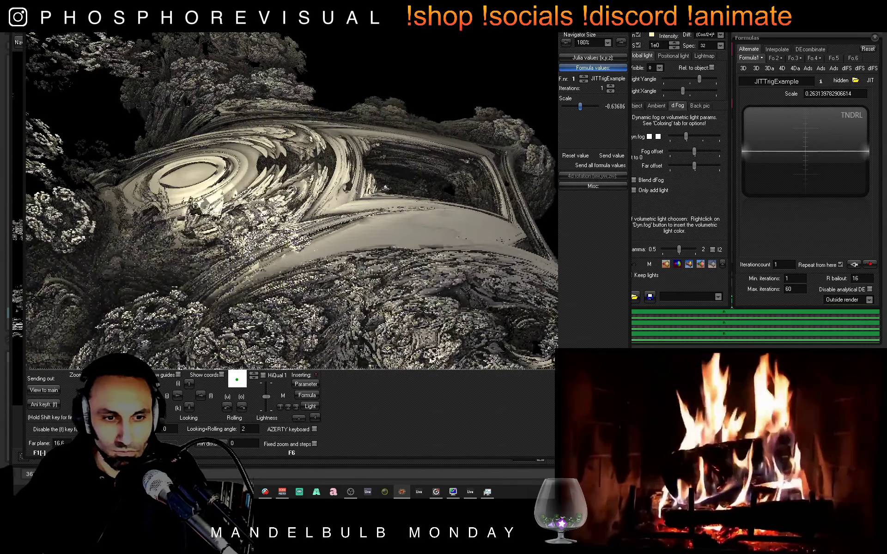
Look up with the Navigator camera in three 2-degree steps and roll it three steps so the fractal tilts counterclockwise
{"action": "left_click", "coordinate": [188, 386]}
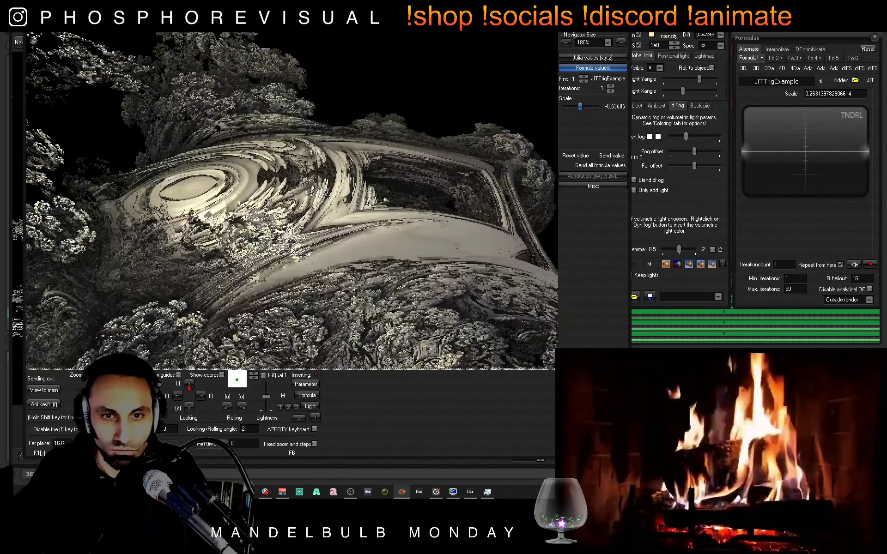
{"action": "left_click", "coordinate": [189, 387]}
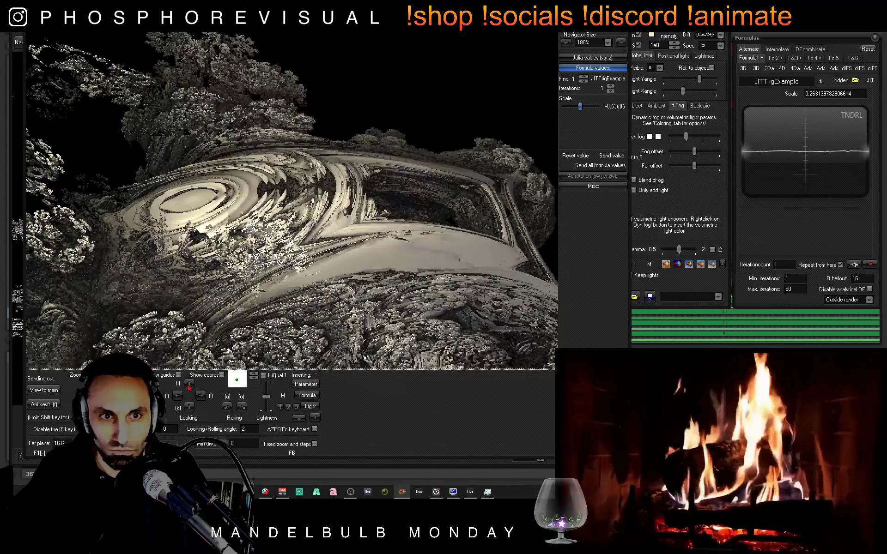
{"action": "left_click", "coordinate": [189, 386]}
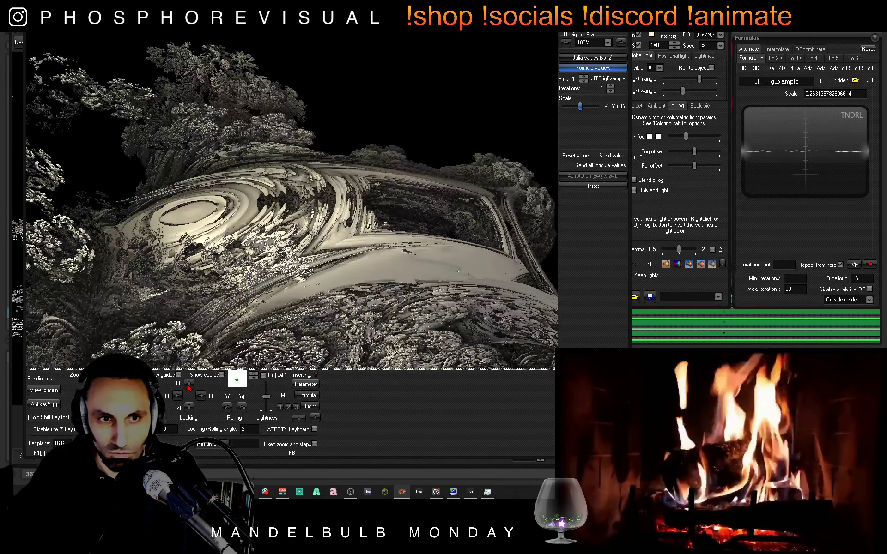
{"action": "left_click", "coordinate": [242, 408]}
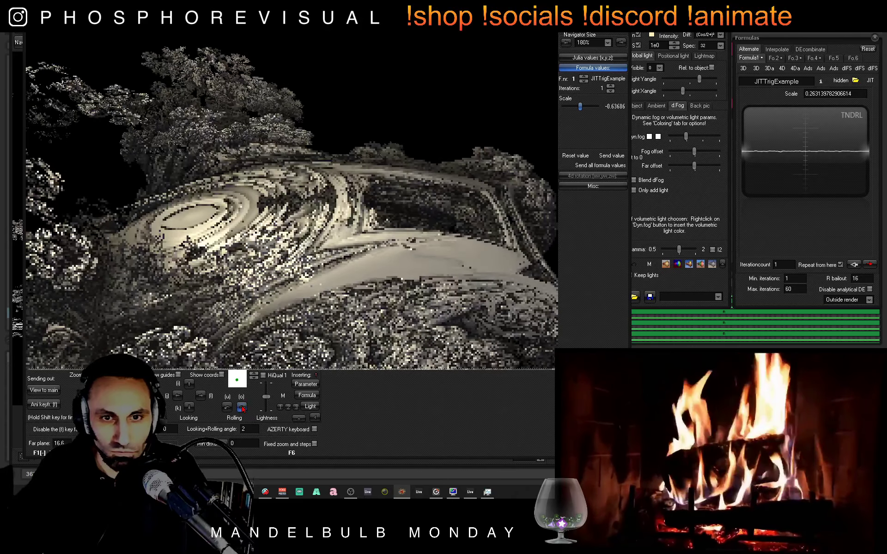
{"action": "left_click", "coordinate": [241, 407]}
{"action": "left_click", "coordinate": [242, 407]}
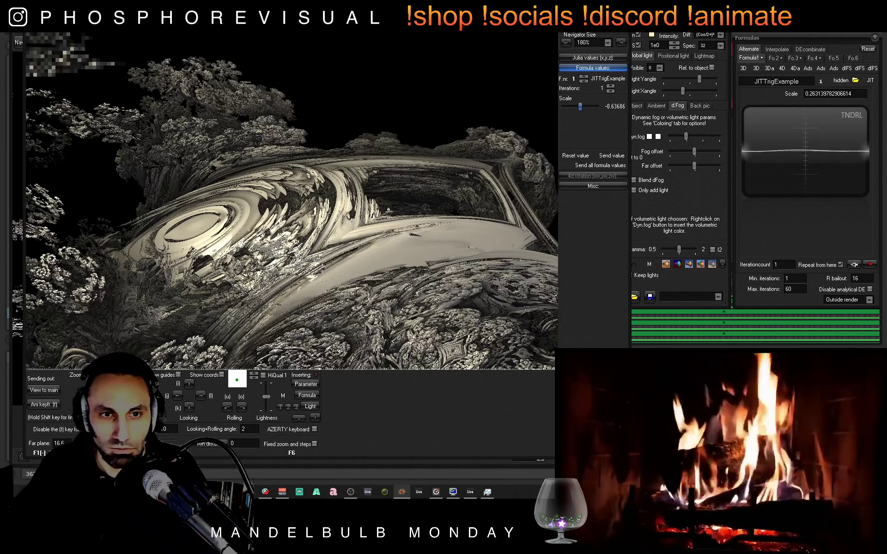
Set the Navigator's walking step to 10 and move the camera back in close to the eye-shaped structure
{"action": "key", "text": "w"}
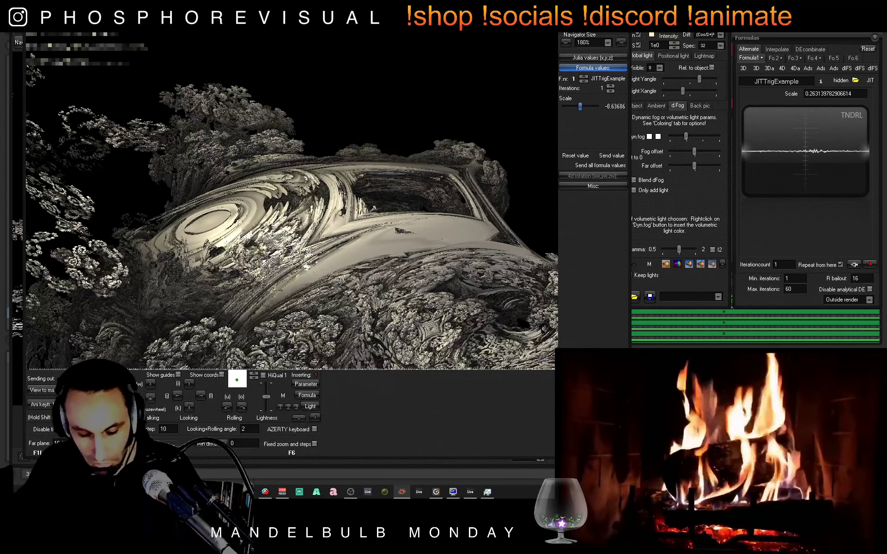
{"action": "key", "text": "w"}
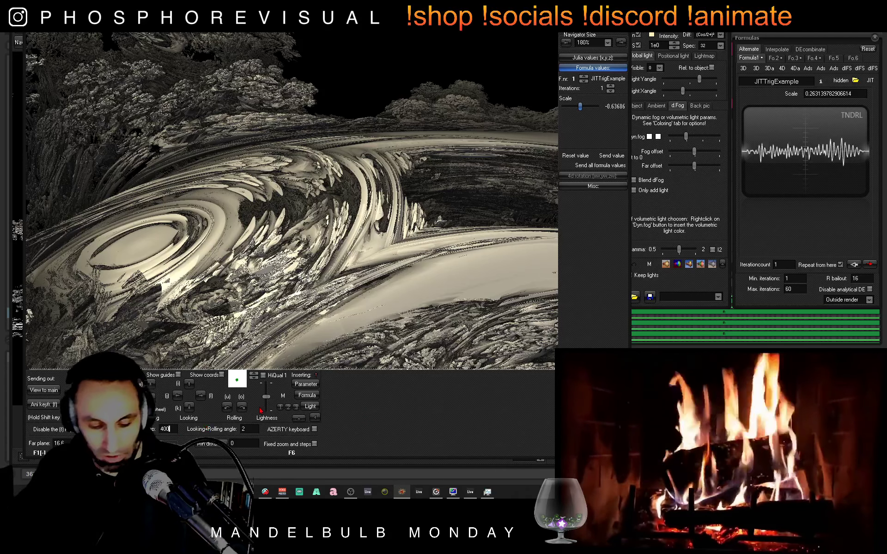
{"action": "key", "text": "BackSpace"}
{"action": "key", "text": "BackSpace"}
{"action": "key", "text": "BackSpace"}
{"action": "type", "text": "10"}
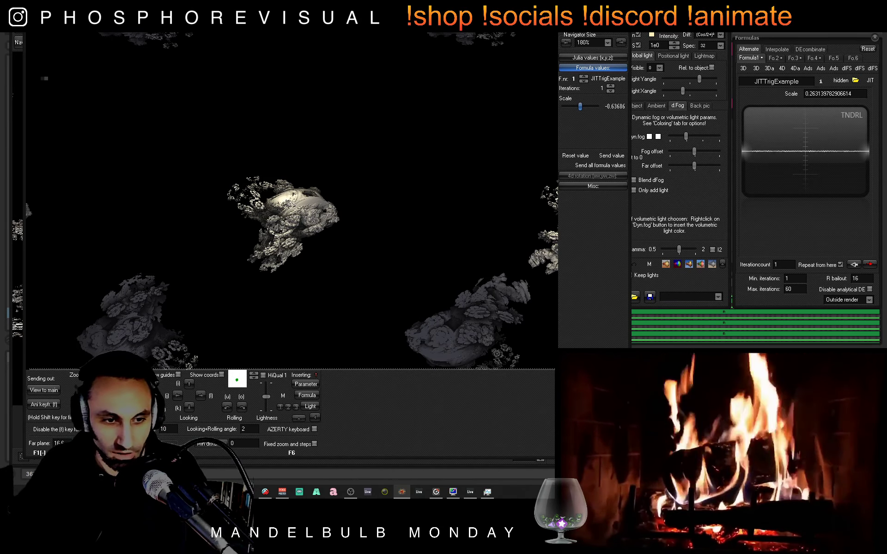
{"action": "scroll", "coordinate": [295, 199], "scroll_direction": "up", "scroll_amount": 3}
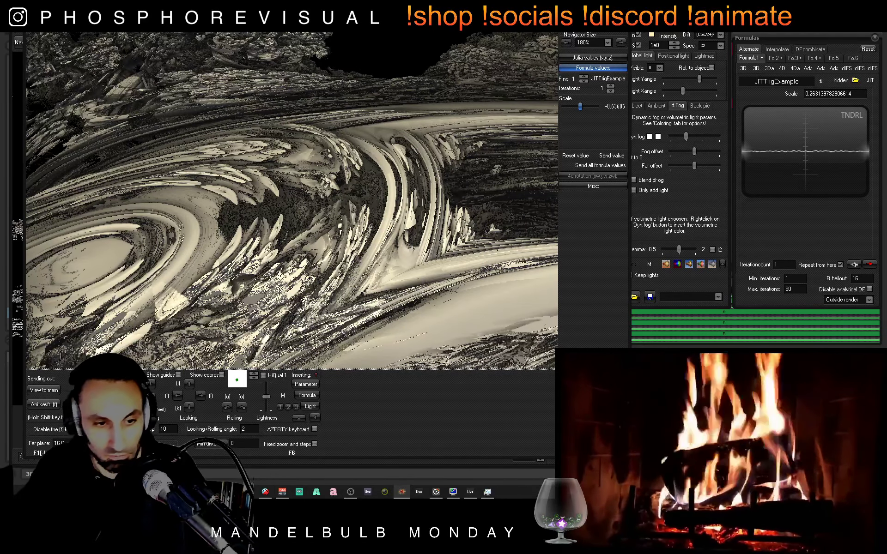
{"action": "scroll", "coordinate": [190, 337], "scroll_direction": "down", "scroll_amount": 2}
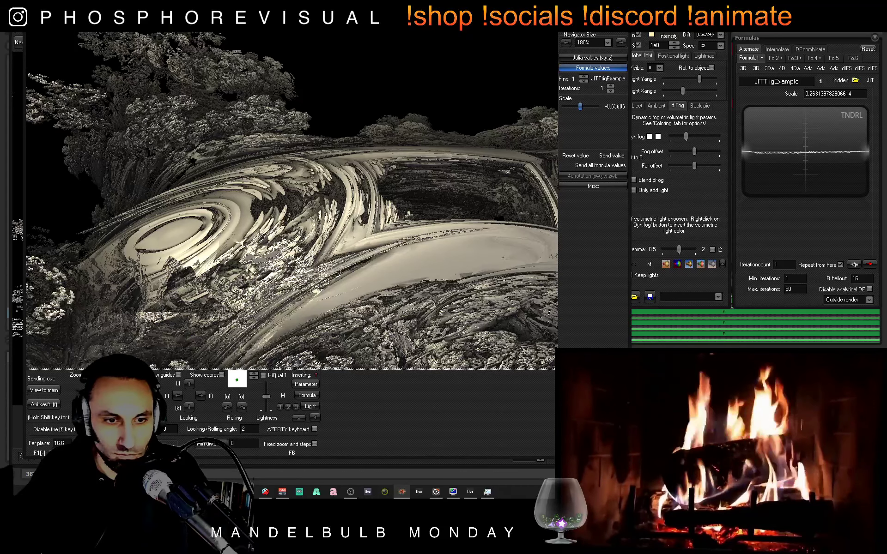
Turn the Navigator camera two steps to the right, look up in small steps and fine-tune its distance to frame the smooth arch
{"action": "left_click", "coordinate": [200, 396]}
{"action": "left_click", "coordinate": [199, 396]}
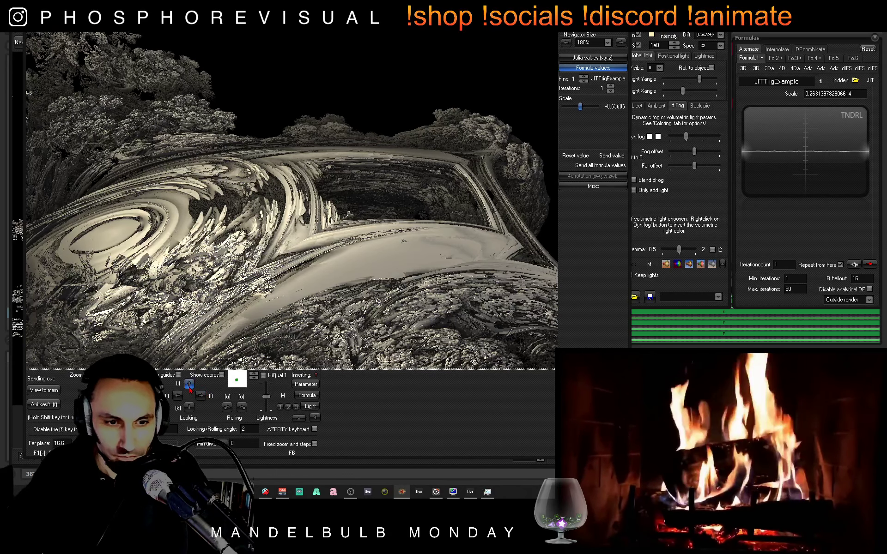
{"action": "left_click", "coordinate": [190, 390]}
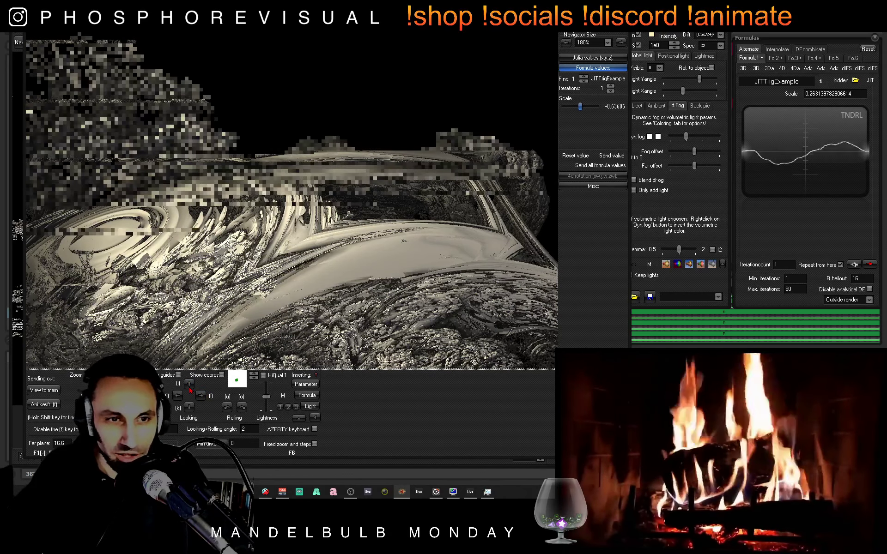
{"action": "left_click", "coordinate": [190, 390]}
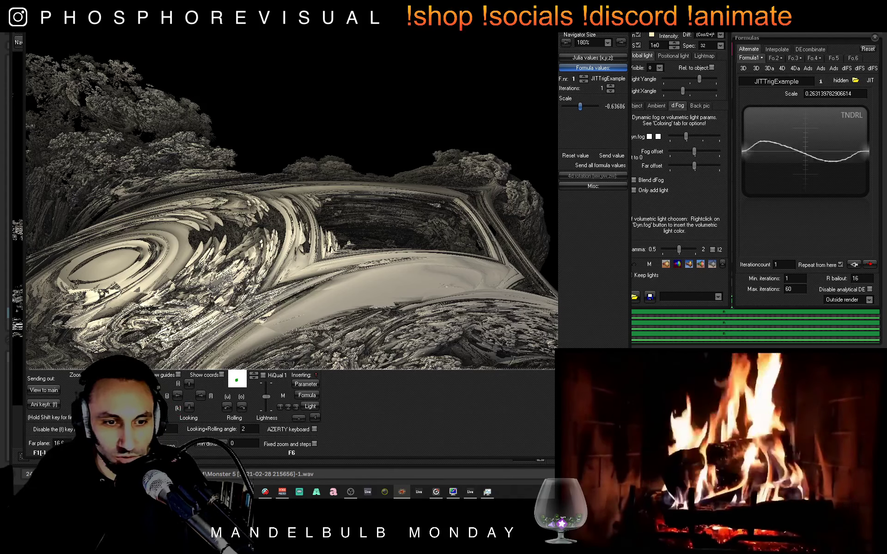
{"action": "key", "text": "i"}
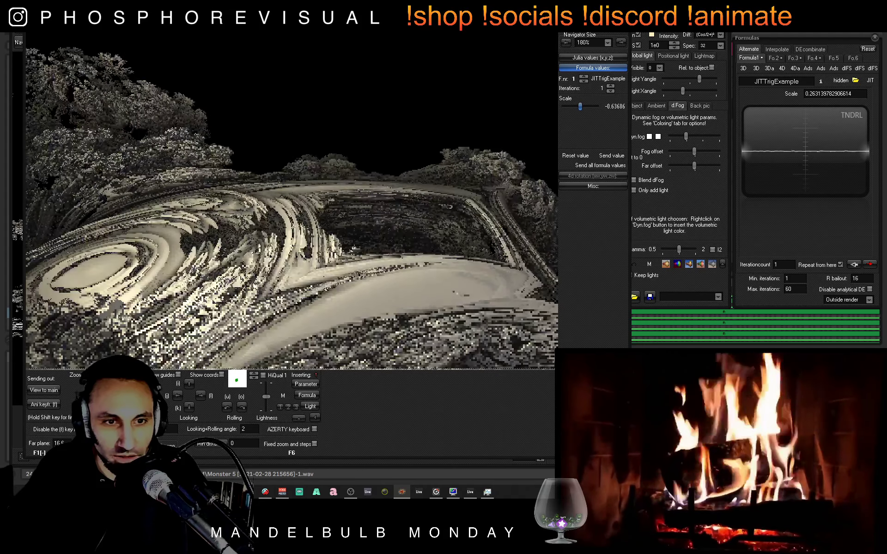
{"action": "key", "text": "w"}
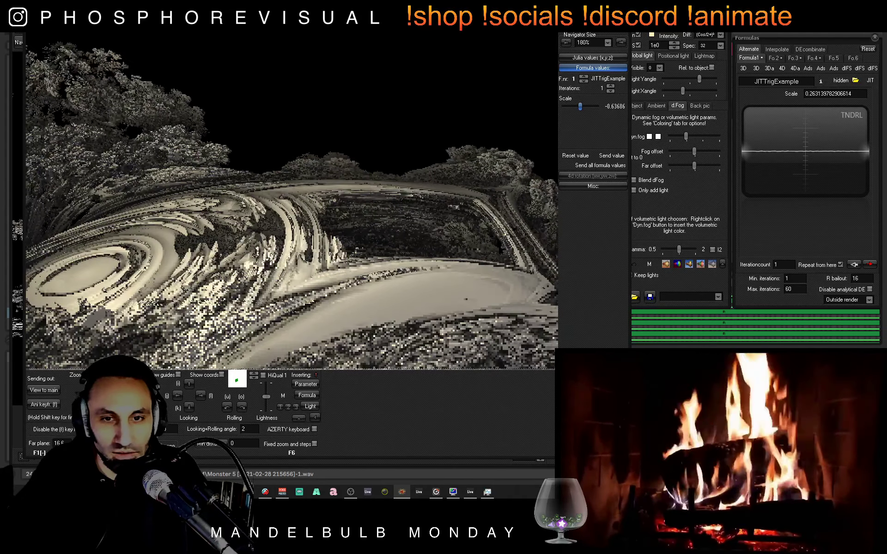
{"action": "key", "text": "w"}
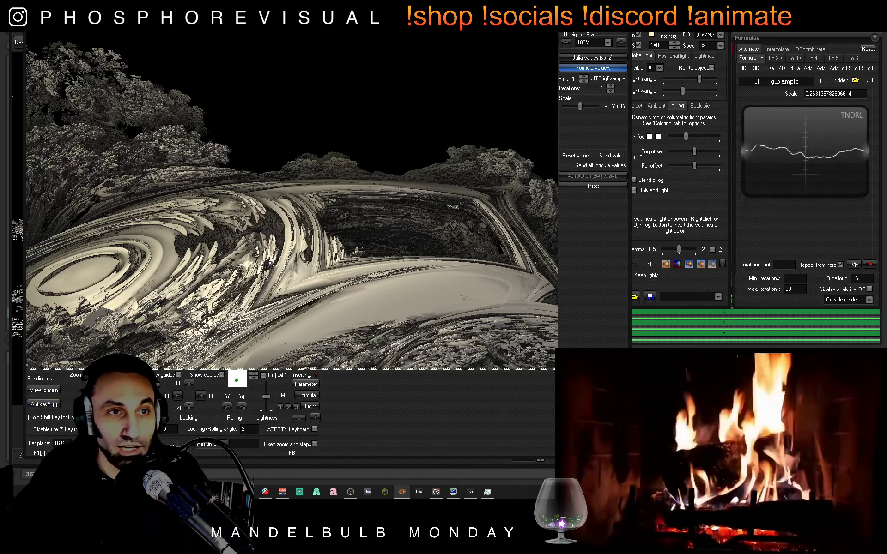
Insert the current Navigator view as the first keyframe of a new animation in the Animation maker
{"action": "left_click_drag", "start_coordinate": [531, 24], "coordinate": [556, 25]}
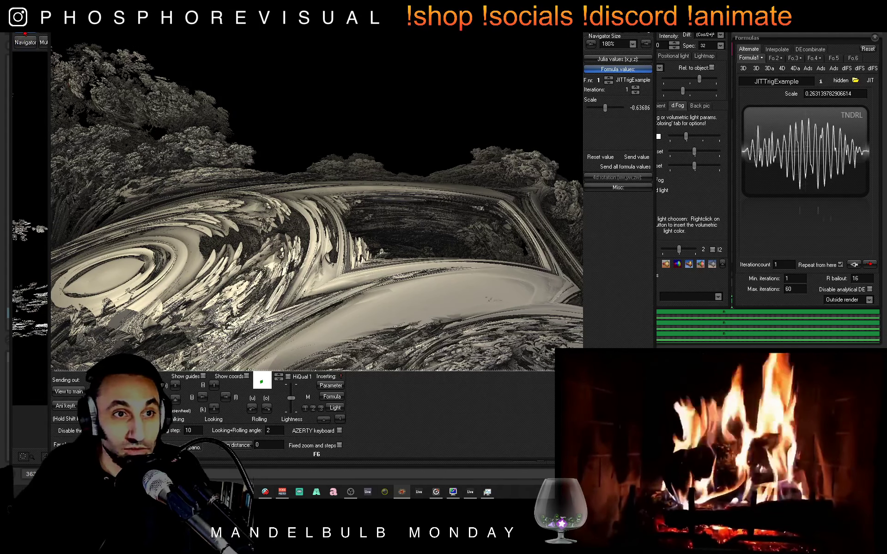
{"action": "left_click", "coordinate": [25, 42]}
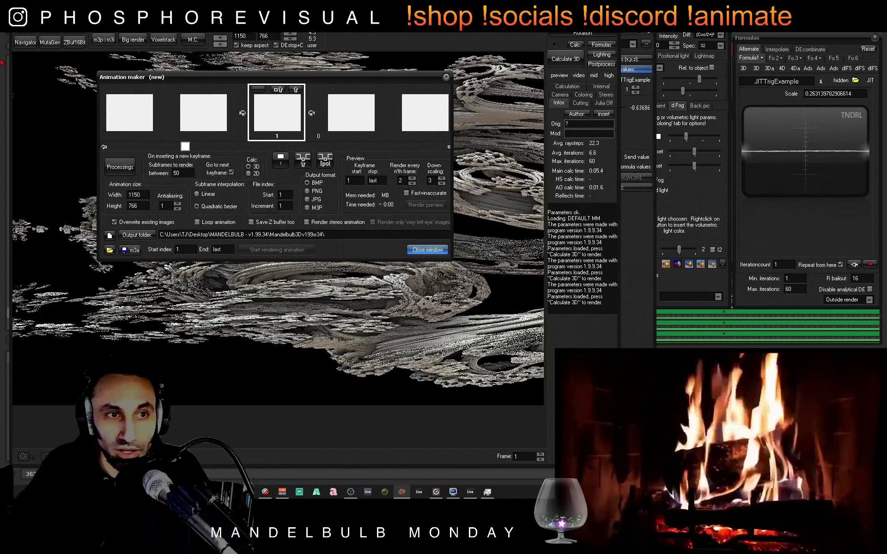
{"action": "left_click", "coordinate": [25, 42]}
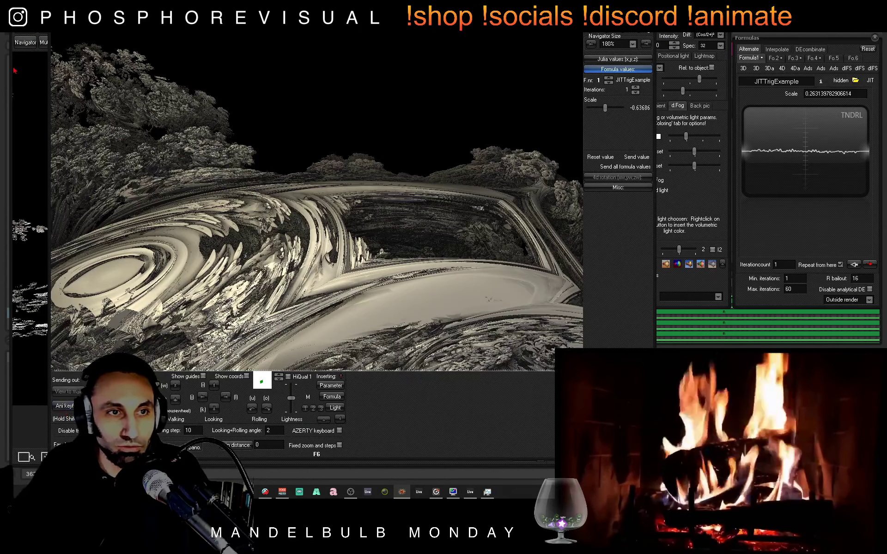
{"action": "left_click", "coordinate": [25, 42]}
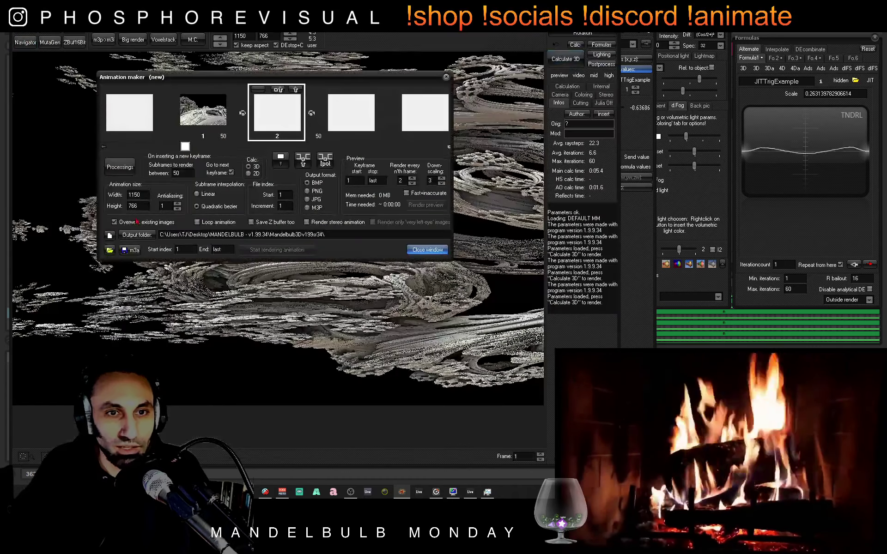
{"action": "left_click", "coordinate": [272, 308]}
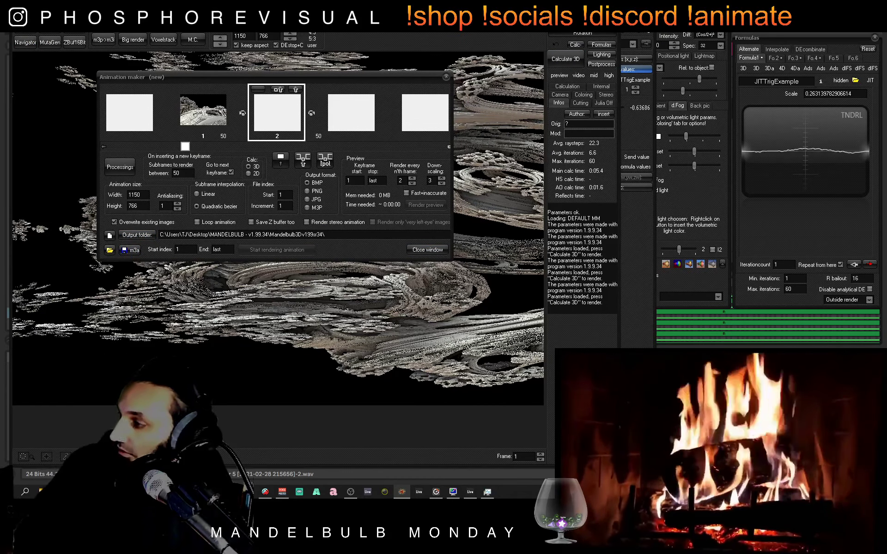
Save the animation as MM011v1.1 in the Mandelbulb3Dv199sr34 folder and close the Animation maker
{"action": "left_click_drag", "start_coordinate": [886, 249], "coordinate": [370, 156]}
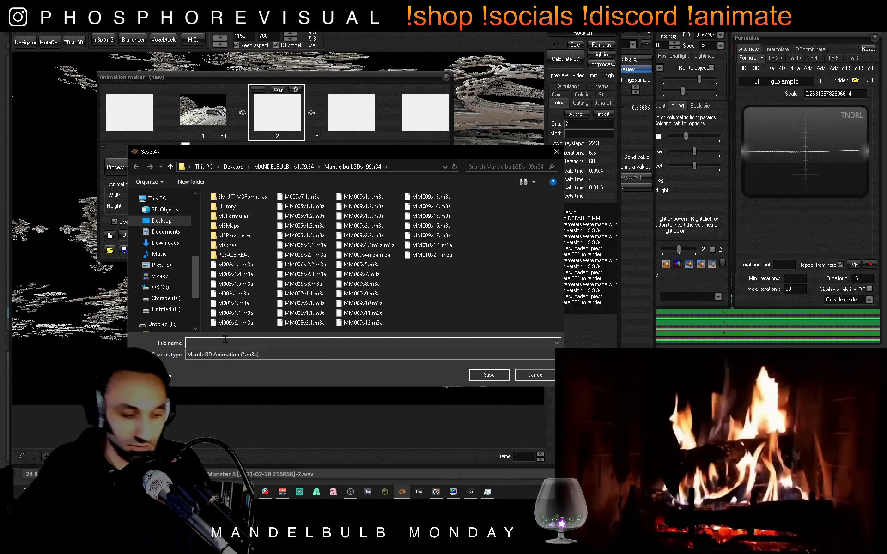
{"action": "type", "text": "MM"}
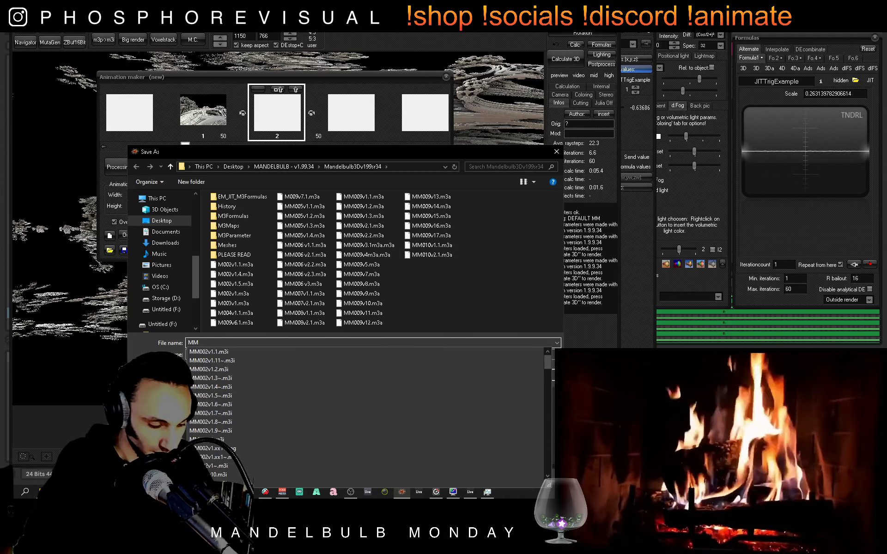
{"action": "type", "text": "011"}
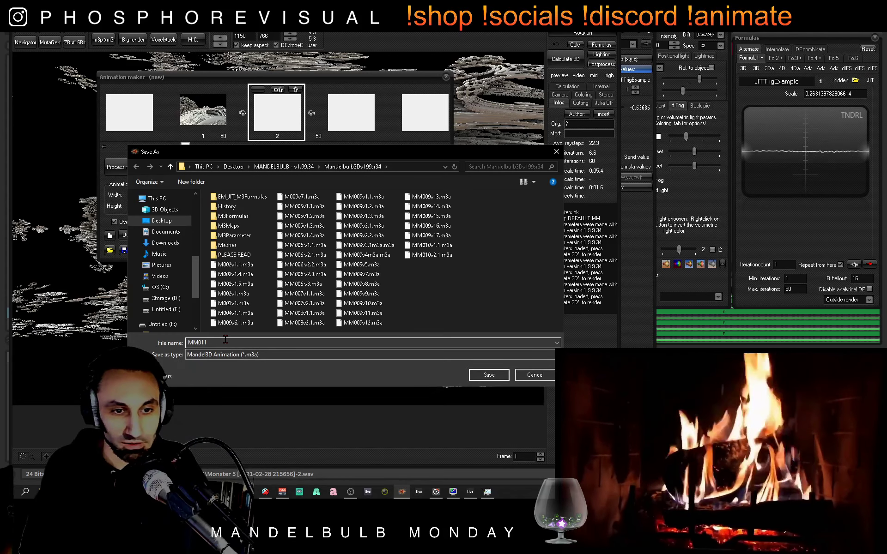
{"action": "type", "text": "v1"}
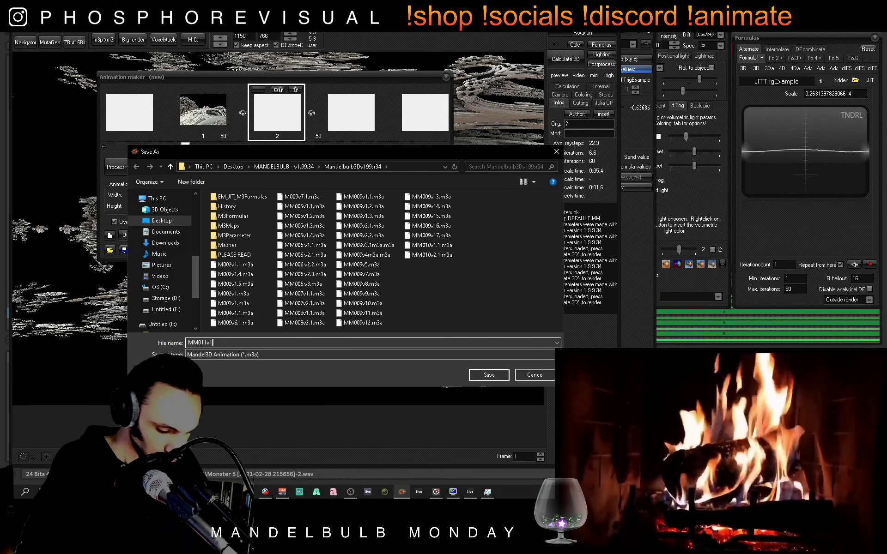
{"action": "type", "text": ".1"}
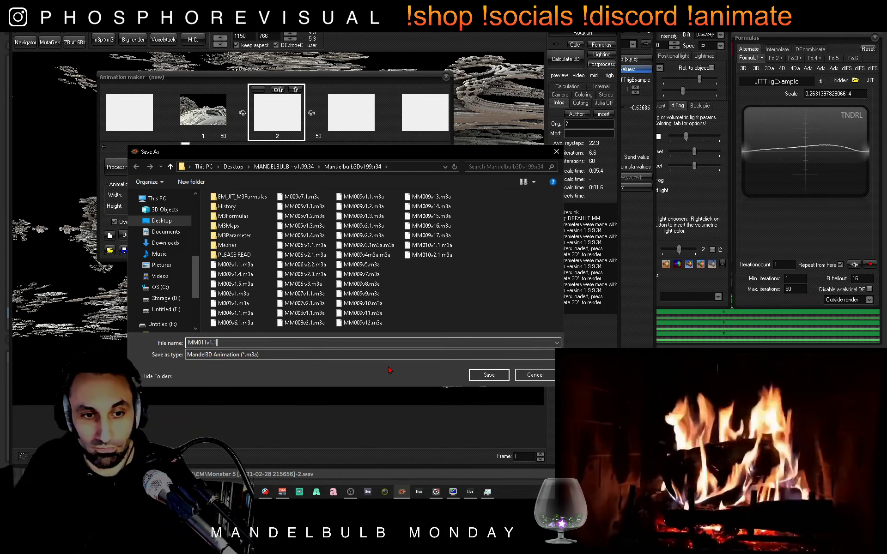
{"action": "left_click", "coordinate": [489, 375]}
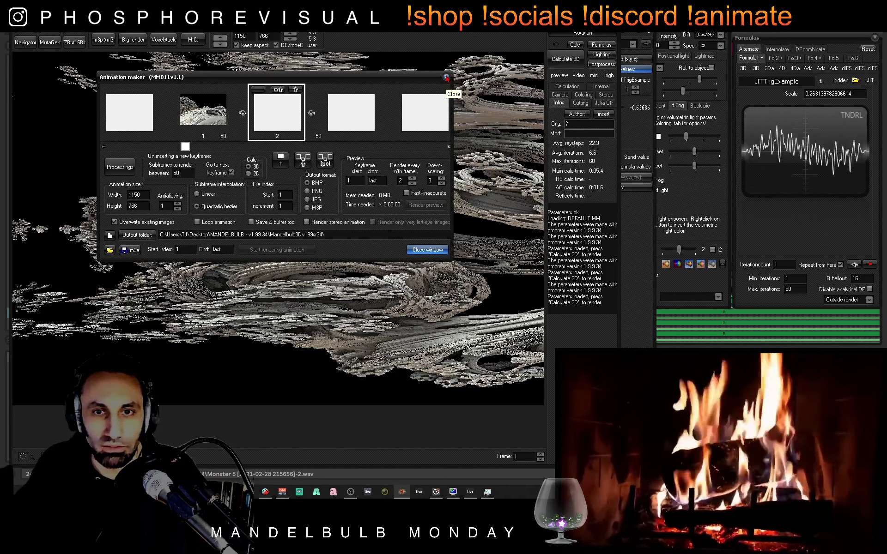
{"action": "left_click_drag", "start_coordinate": [406, 81], "coordinate": [491, 66]}
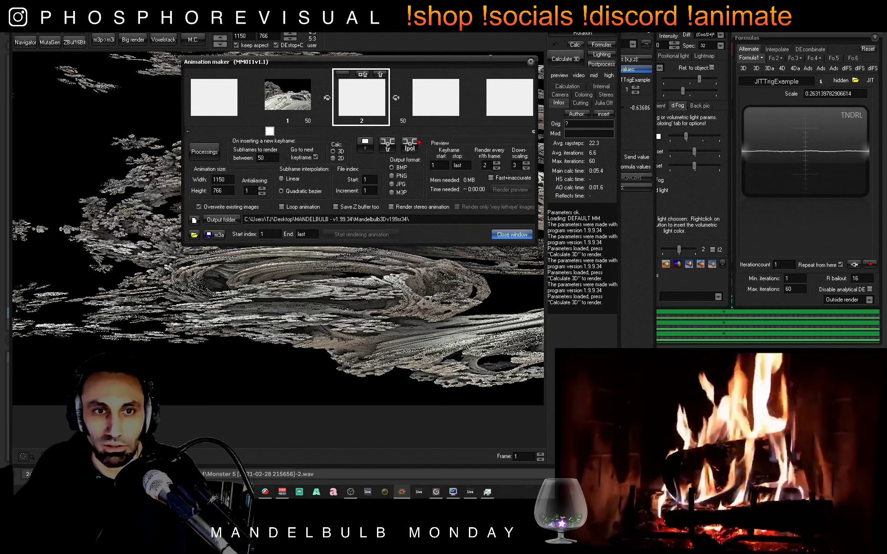
{"action": "left_click", "coordinate": [530, 62]}
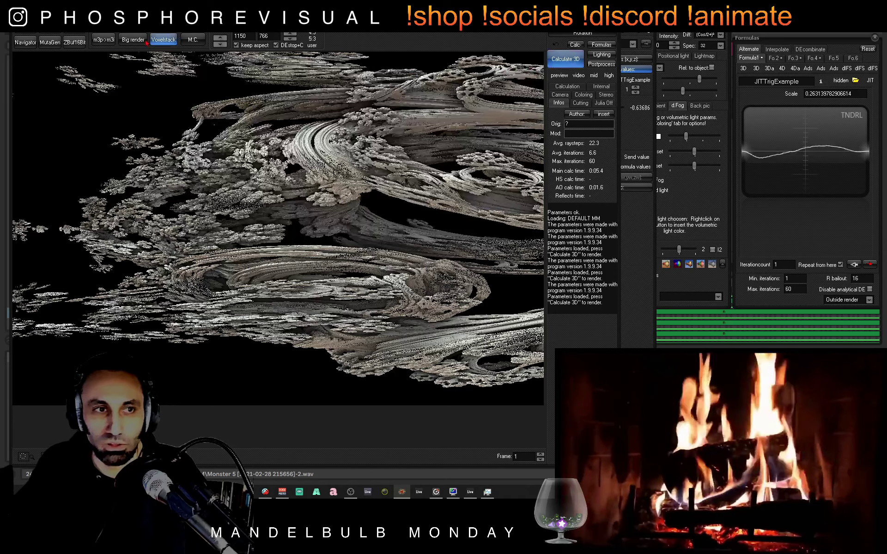
Send the Navigator view to the main window and render it there with Calculate 3D
{"action": "left_click", "coordinate": [26, 42]}
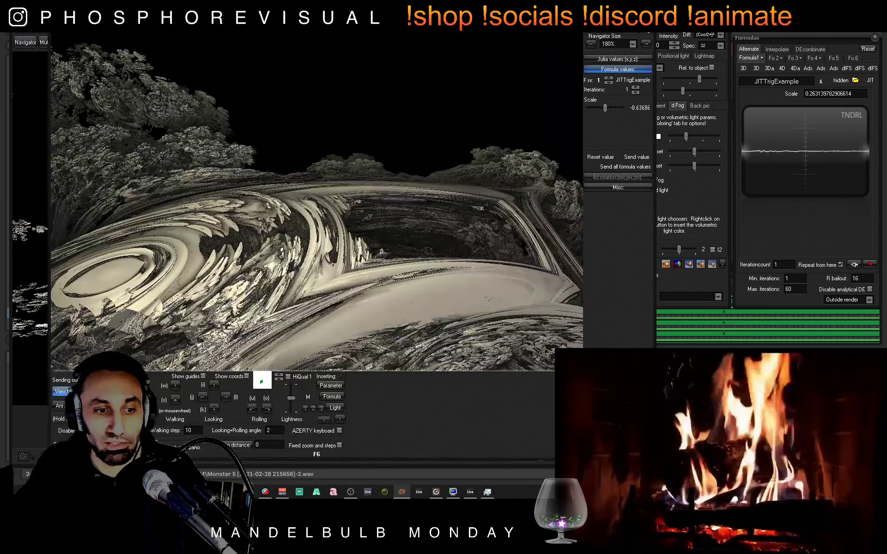
{"action": "left_click", "coordinate": [70, 392]}
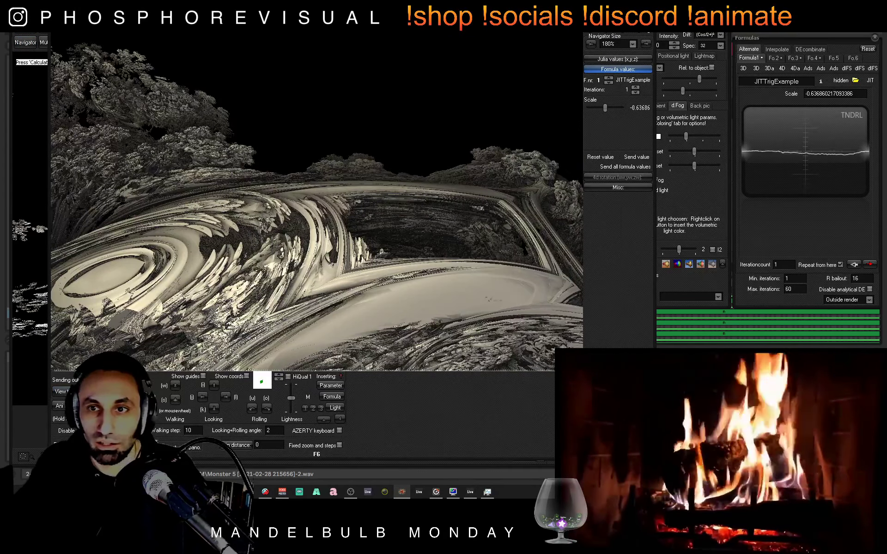
{"action": "left_click", "coordinate": [648, 29]}
{"action": "left_click", "coordinate": [566, 59]}
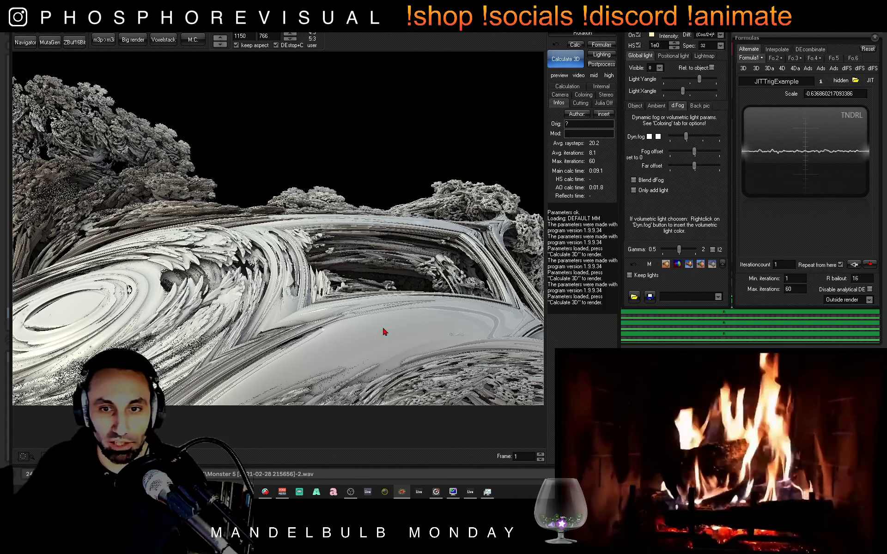
Reopen the Navigator, roll the camera one step to the right and adjust its distance to the smooth arch
{"action": "left_click", "coordinate": [32, 44]}
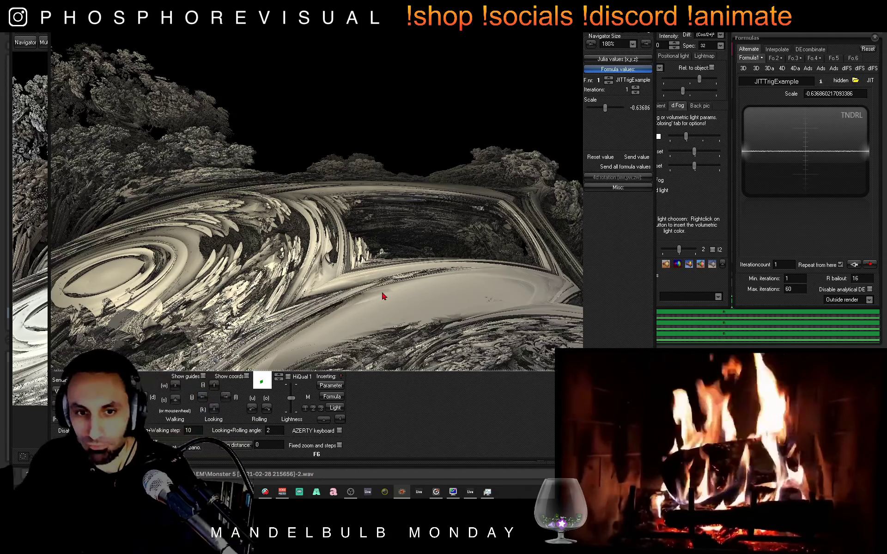
{"action": "left_click", "coordinate": [266, 409]}
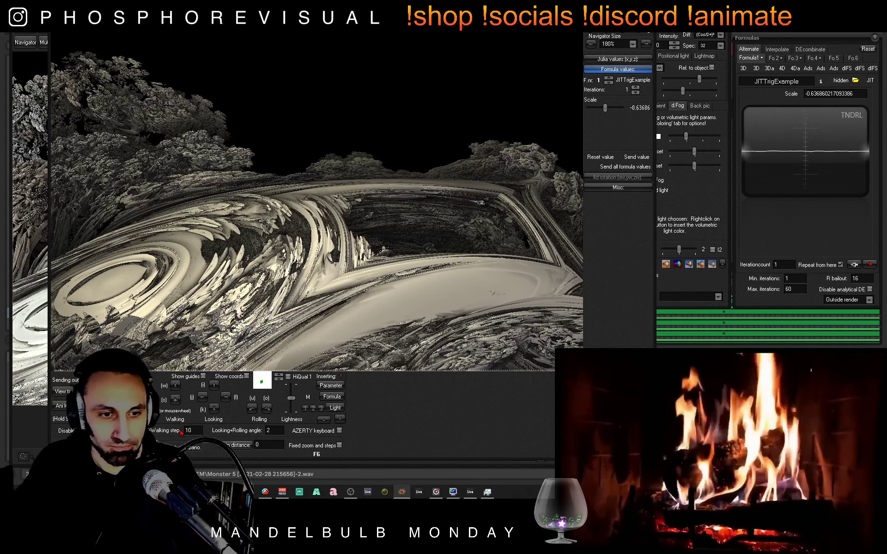
{"action": "key", "text": "w"}
{"action": "key", "text": "w"}
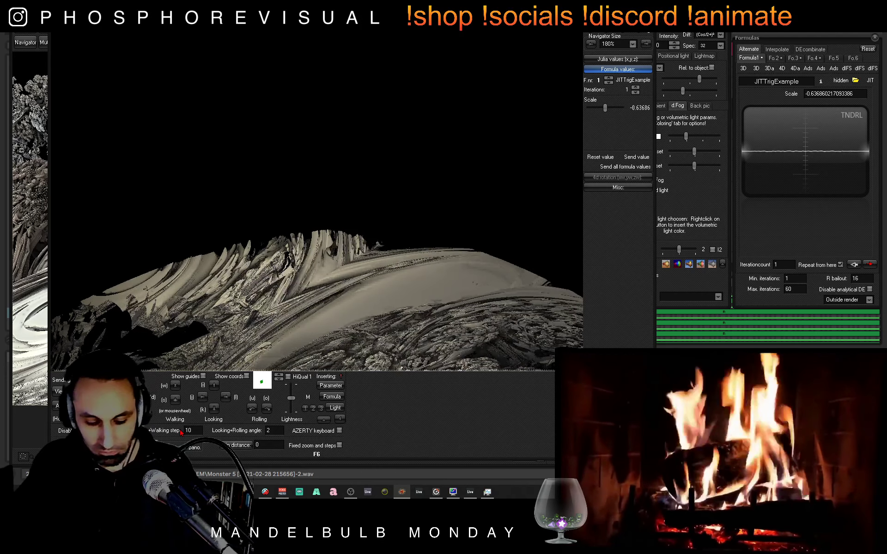
{"action": "left_click", "coordinate": [156, 441]}
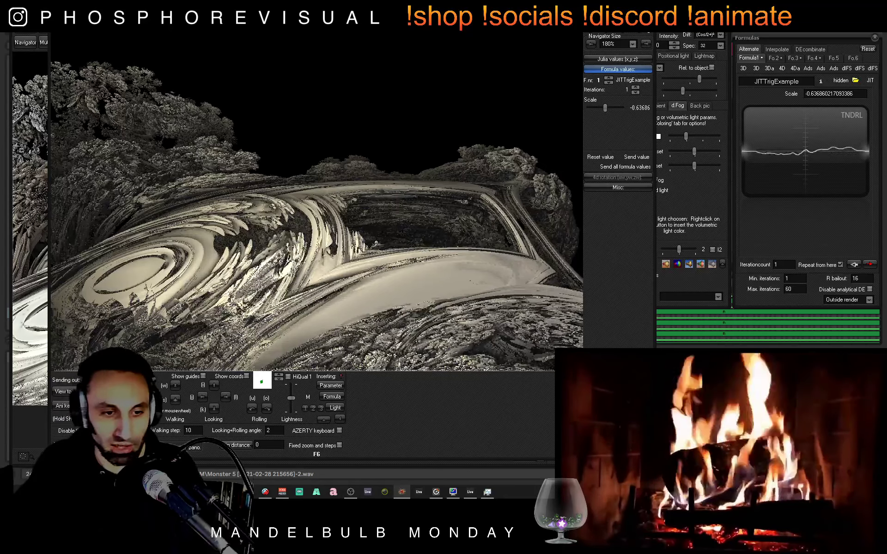
{"action": "key", "text": "w"}
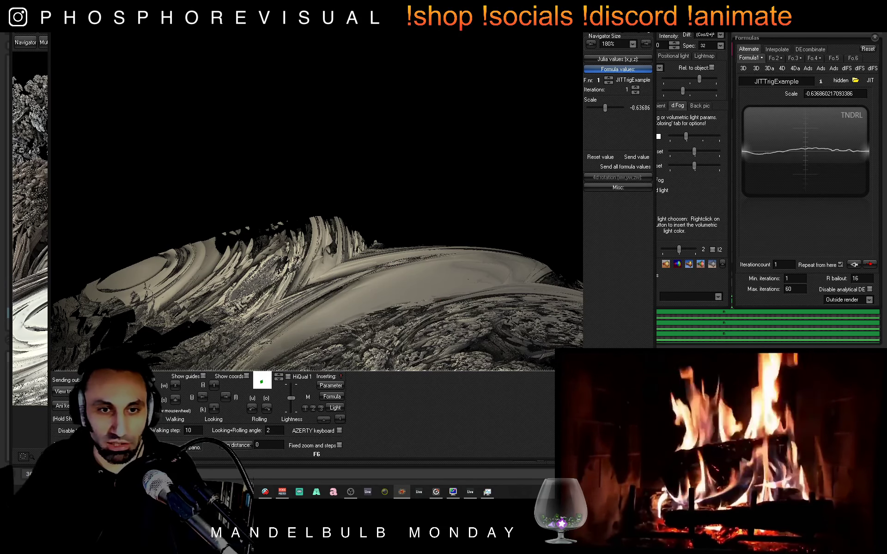
{"action": "scroll", "coordinate": [251, 134], "scroll_direction": "down", "scroll_amount": 1}
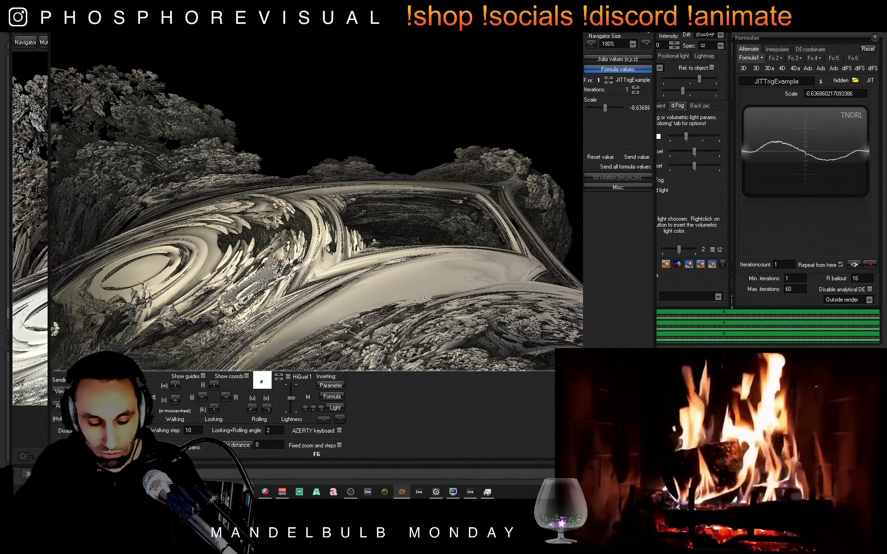
{"action": "scroll", "coordinate": [317, 218], "scroll_direction": "down", "scroll_amount": 1}
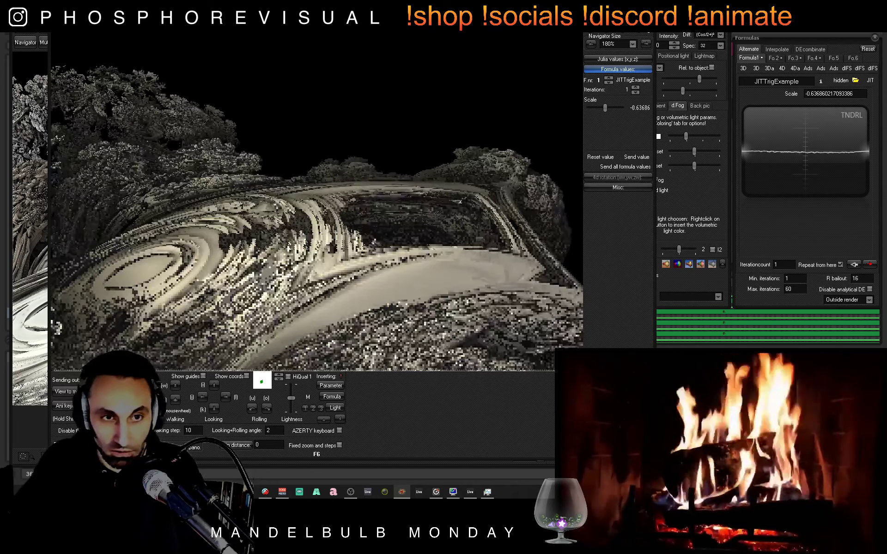
{"action": "scroll", "coordinate": [317, 218], "scroll_direction": "down", "scroll_amount": 1}
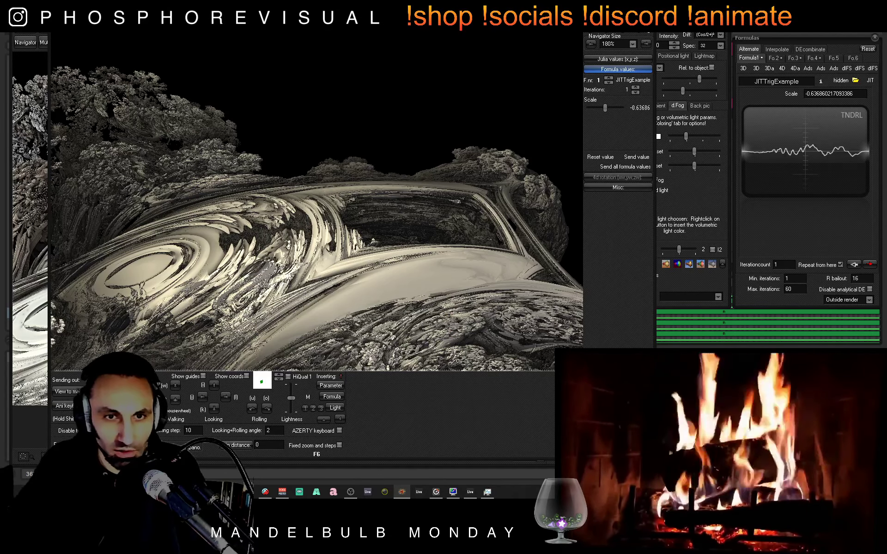
Fine-tune the Navigator camera's heading by turning left and back right, keeping the arch in frame
{"action": "key", "text": "j"}
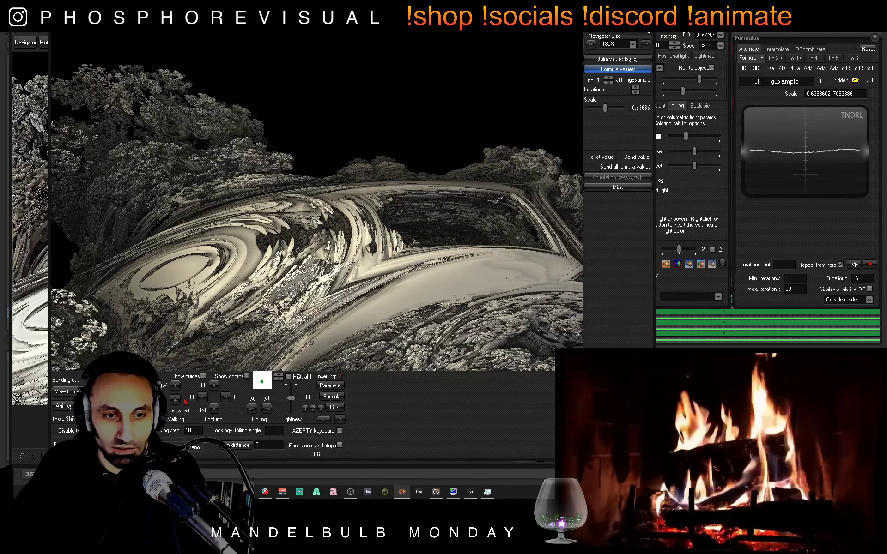
{"action": "left_click", "coordinate": [225, 397]}
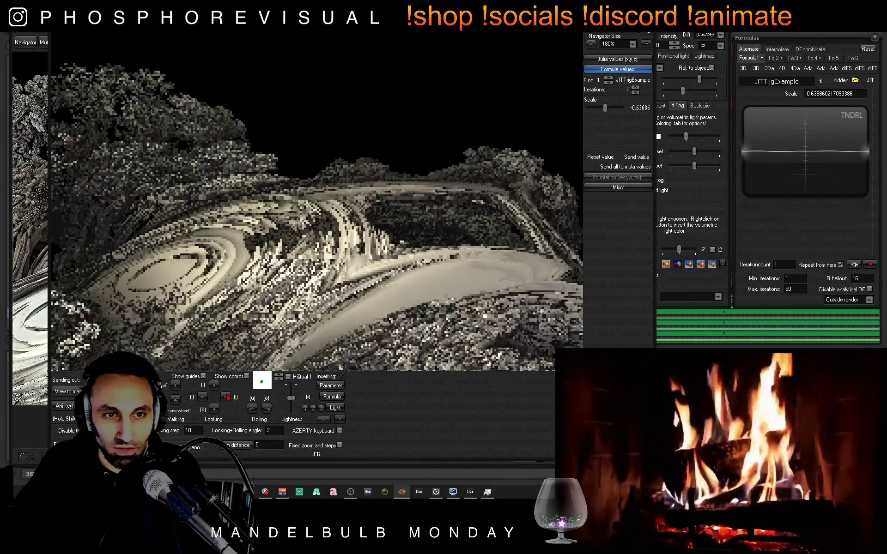
{"action": "left_click", "coordinate": [225, 397]}
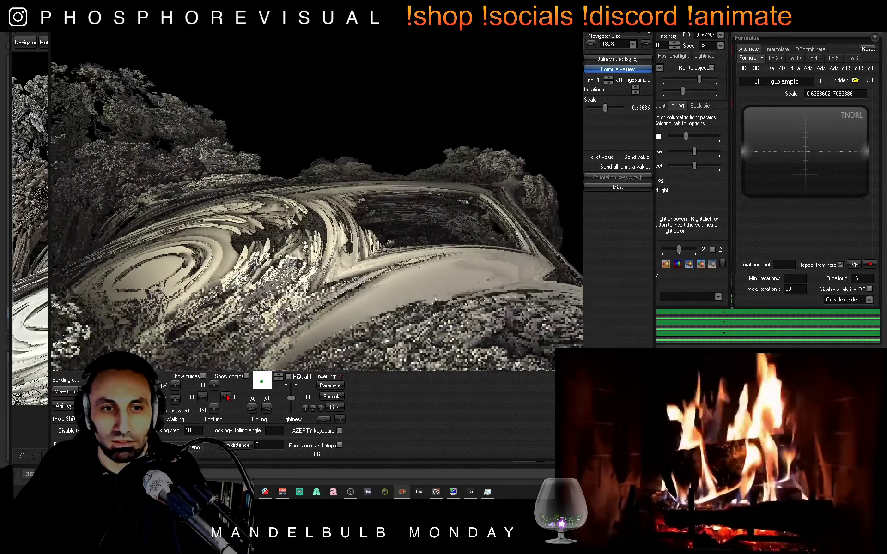
{"action": "left_click", "coordinate": [214, 385]}
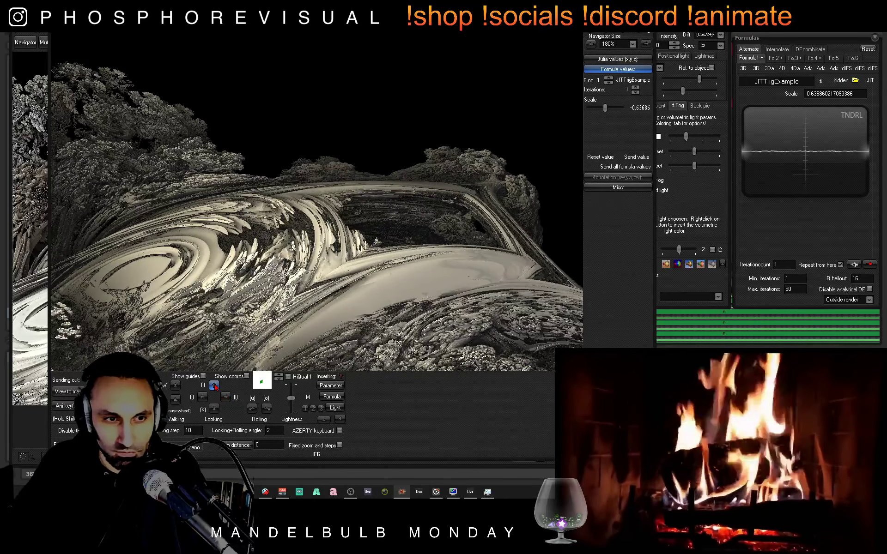
Reposition the Navigator window over the main window so its camera controls remain within reach
{"action": "left_click_drag", "start_coordinate": [577, 39], "coordinate": [567, 308]}
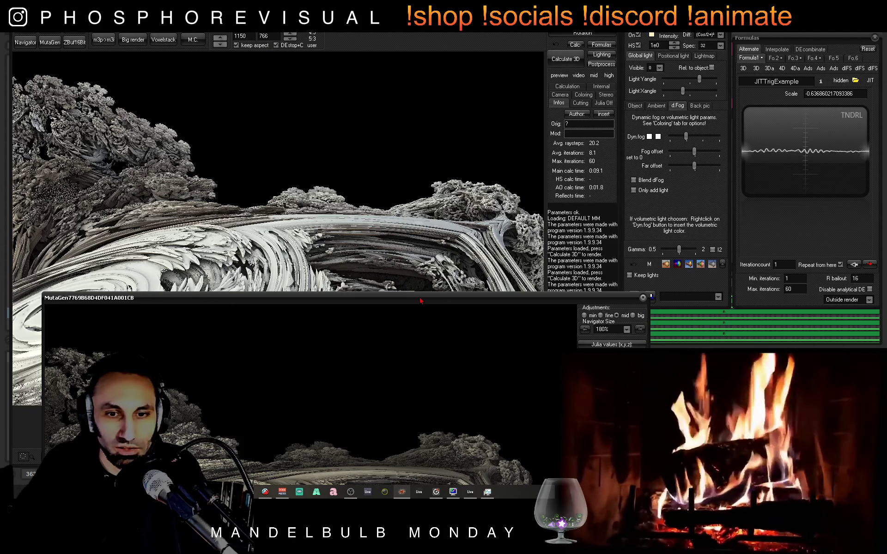
{"action": "left_click_drag", "start_coordinate": [420, 300], "coordinate": [399, 113]}
{"action": "left_click_drag", "start_coordinate": [399, 73], "coordinate": [416, 79]}
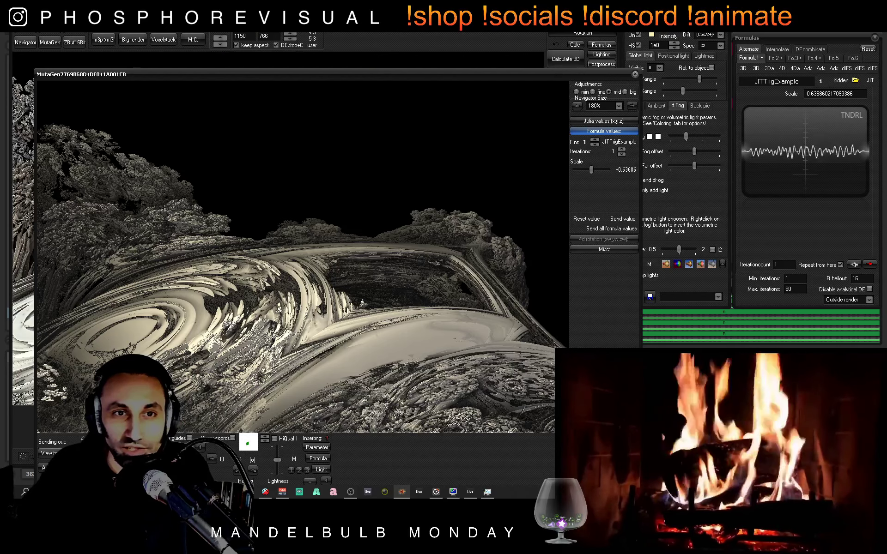
{"action": "left_click_drag", "start_coordinate": [371, 75], "coordinate": [353, 46]}
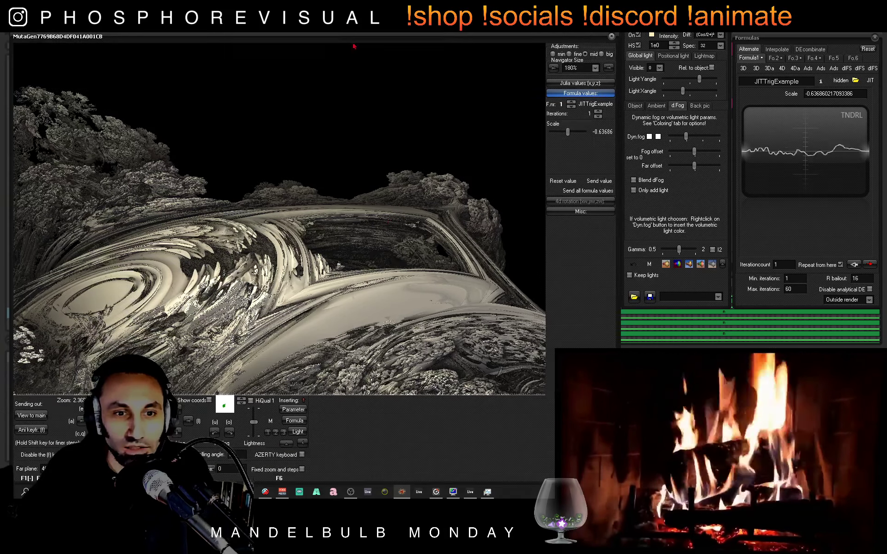
{"action": "left_click_drag", "start_coordinate": [414, 36], "coordinate": [431, 56]}
{"action": "left_click_drag", "start_coordinate": [374, 58], "coordinate": [351, 31]}
{"action": "left_click_drag", "start_coordinate": [250, 19], "coordinate": [277, 58]}
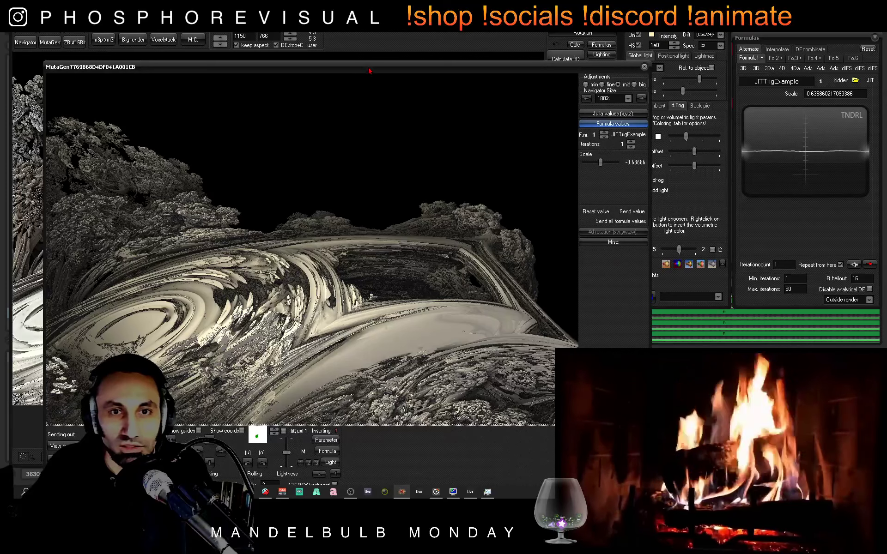
{"action": "left_click_drag", "start_coordinate": [369, 71], "coordinate": [340, 34]}
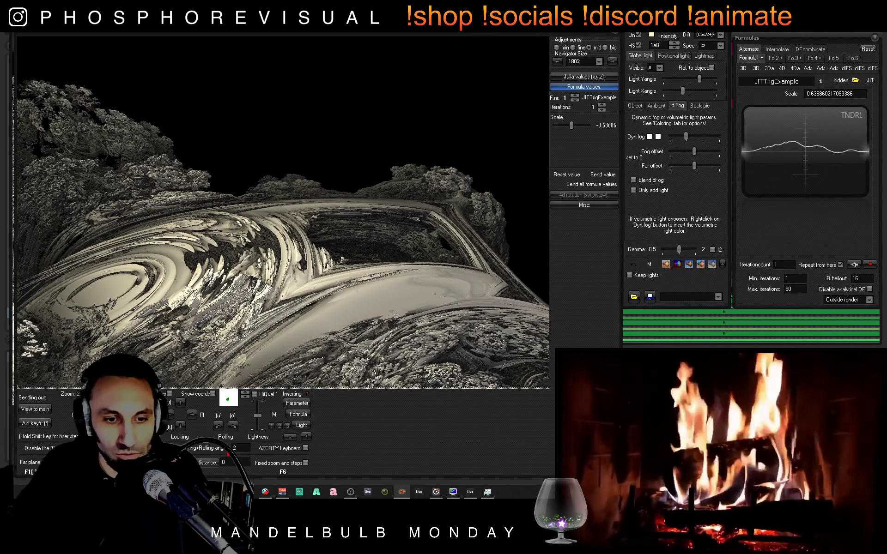
Set the Looking+Rolling angle to 1, look slightly up and left, and readjust the camera's distance
{"action": "double_click", "coordinate": [240, 447]}
{"action": "type", "text": "1"}
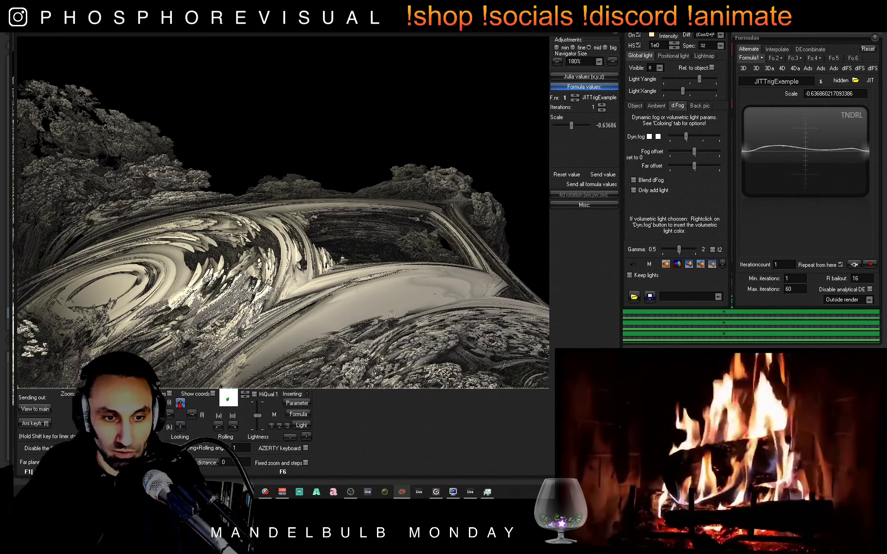
{"action": "left_click", "coordinate": [170, 413]}
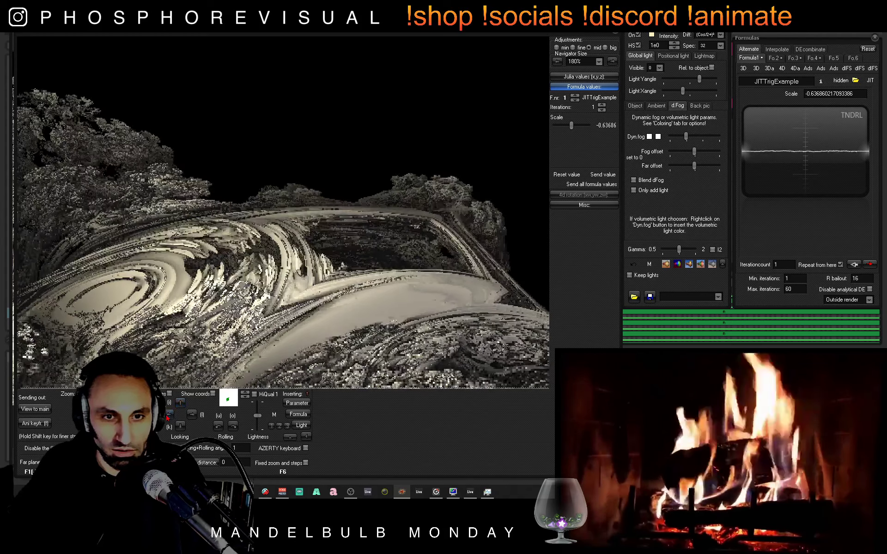
{"action": "left_click", "coordinate": [168, 417]}
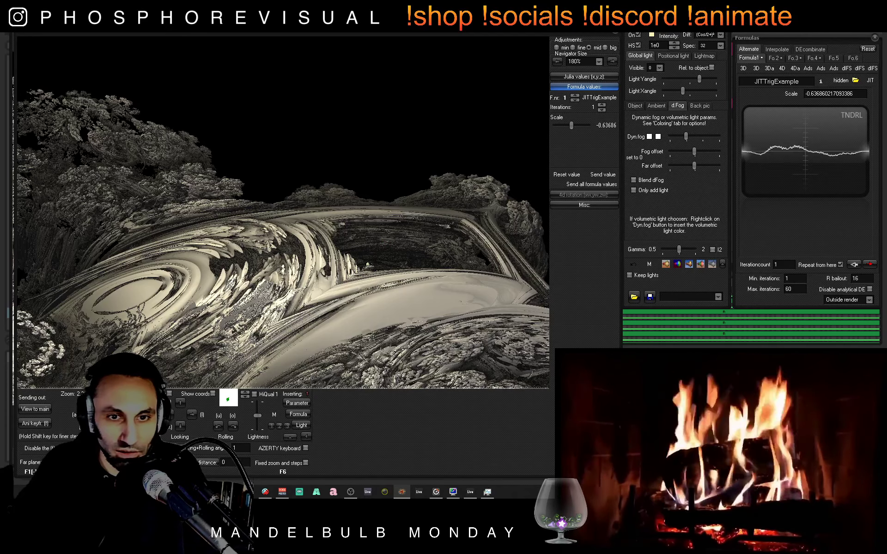
{"action": "scroll", "coordinate": [283, 212], "scroll_direction": "up", "scroll_amount": 1}
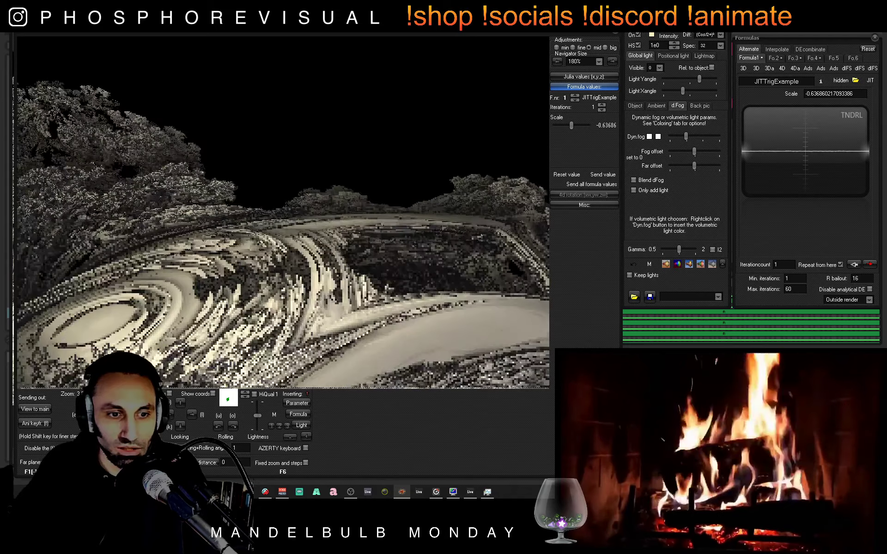
{"action": "scroll", "coordinate": [283, 213], "scroll_direction": "down", "scroll_amount": 1}
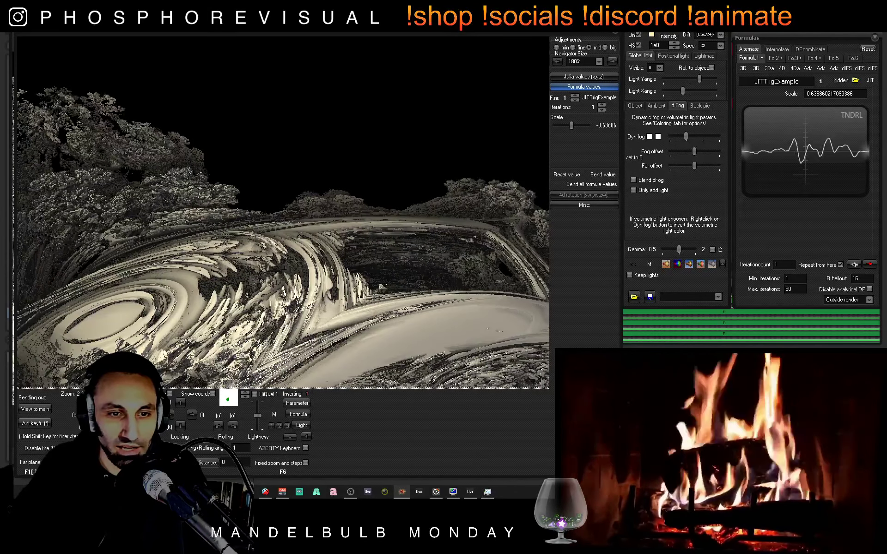
Roll the camera one step to the right and look down in small steps to raise the arch in frame
{"action": "left_click", "coordinate": [233, 426]}
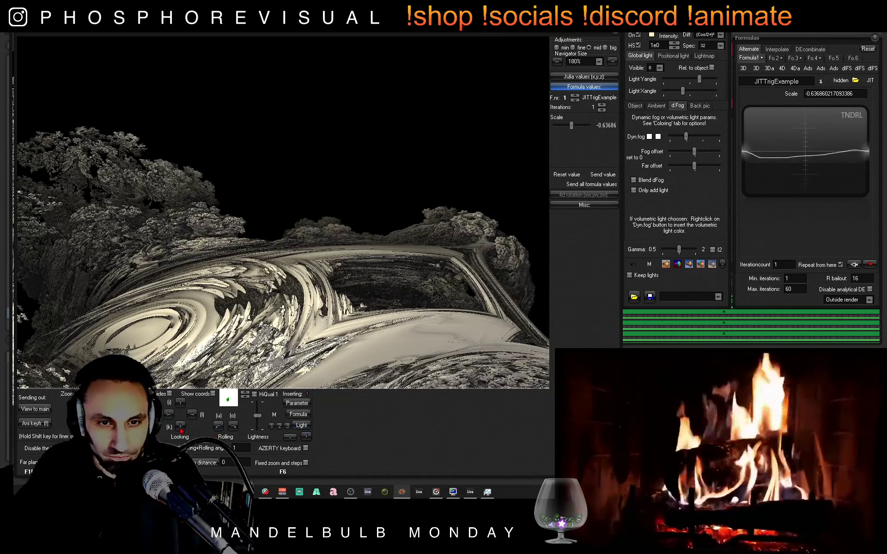
{"action": "left_click", "coordinate": [180, 429]}
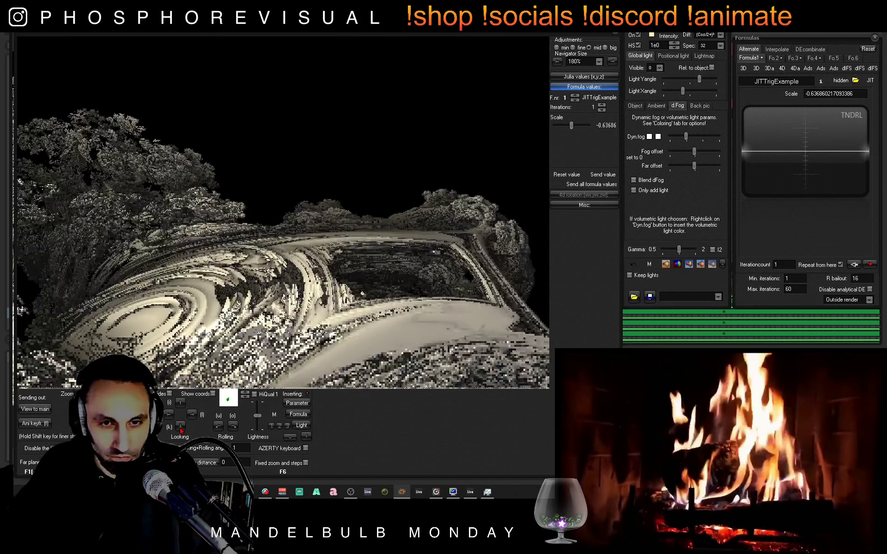
{"action": "left_click", "coordinate": [181, 429]}
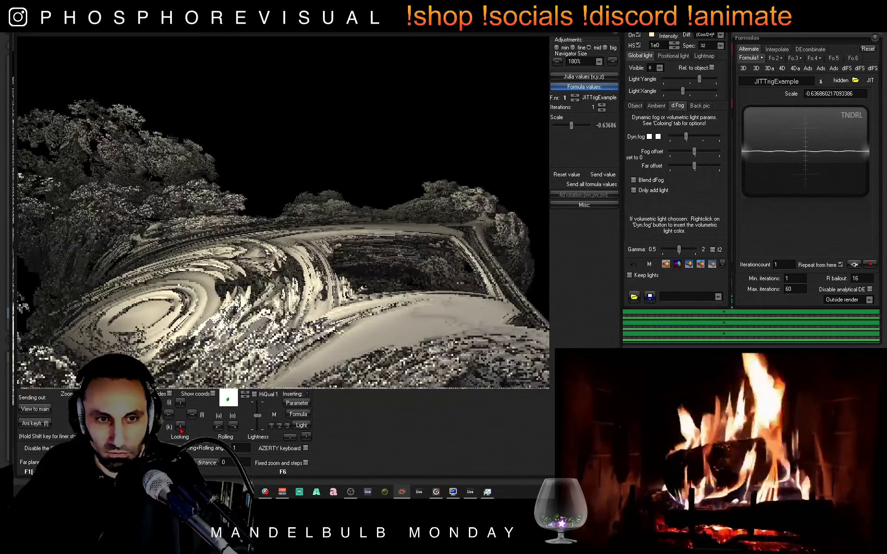
{"action": "left_click", "coordinate": [180, 429]}
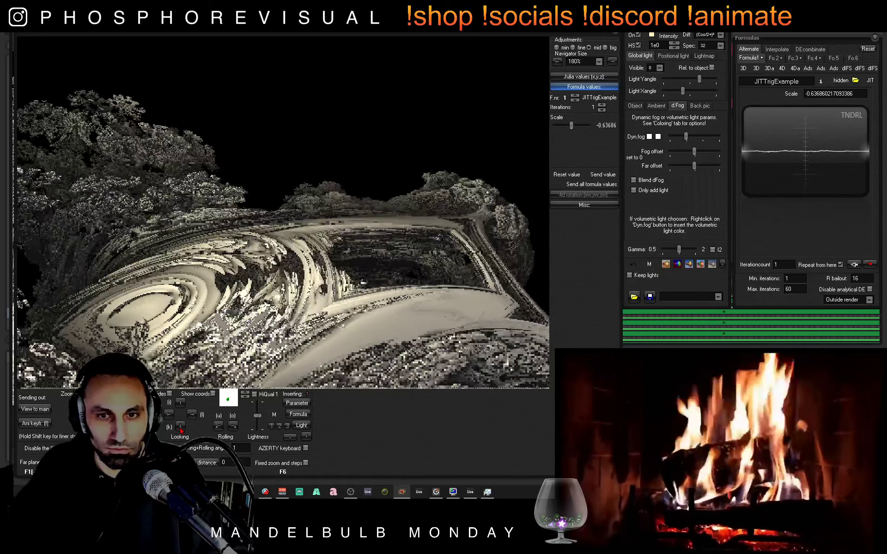
{"action": "left_click", "coordinate": [181, 428]}
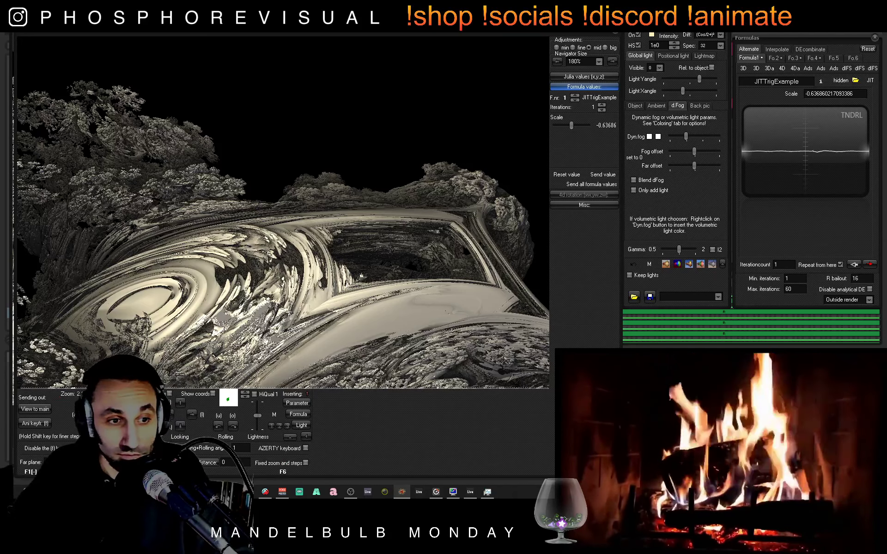
Turn the camera two small steps to the right, walk closer to the arch and adjust the vertical viewing angle
{"action": "left_click", "coordinate": [192, 415]}
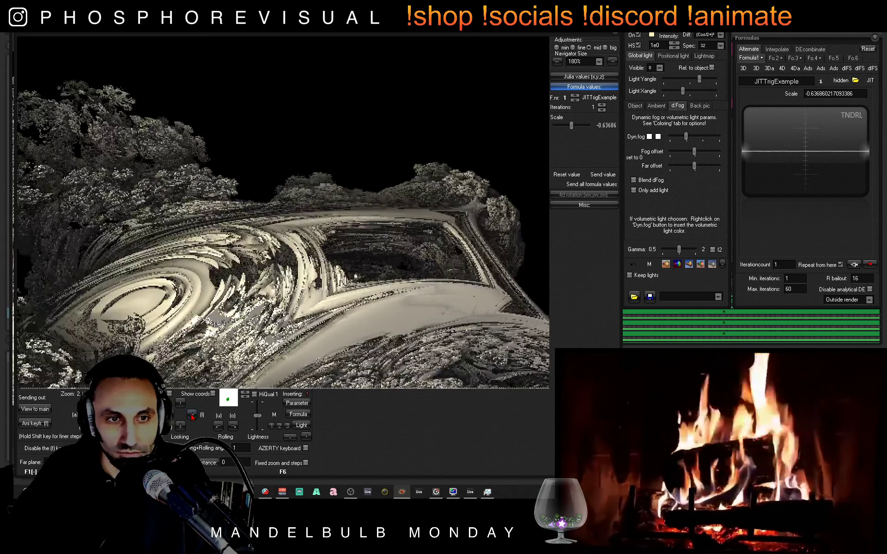
{"action": "key", "text": "l"}
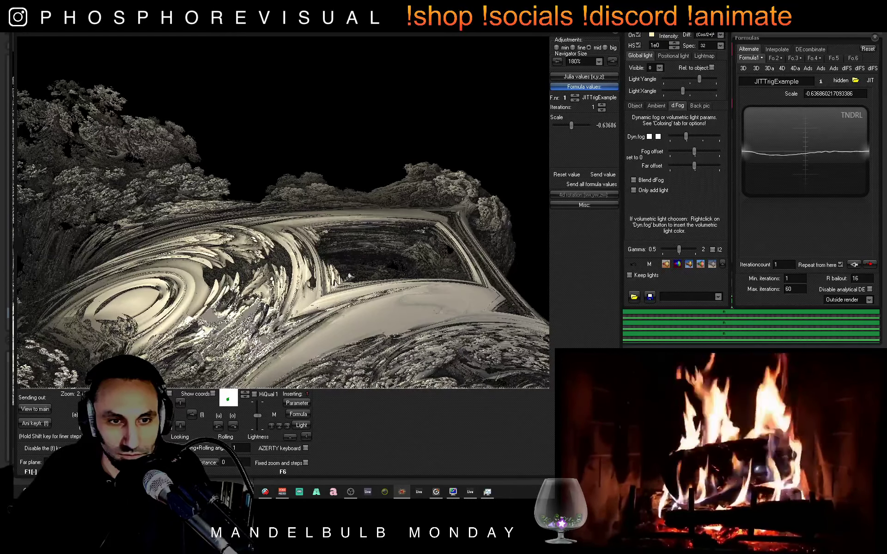
{"action": "key", "text": "w"}
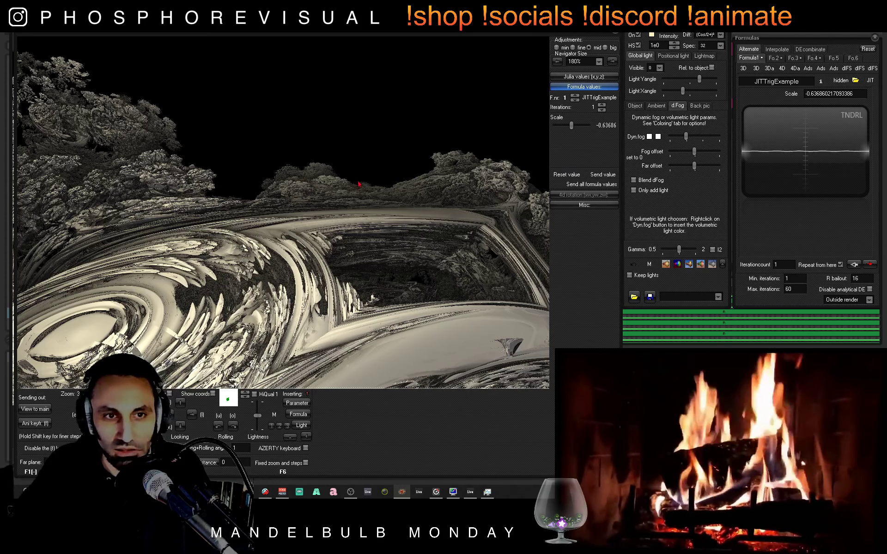
{"action": "left_click", "coordinate": [180, 427]}
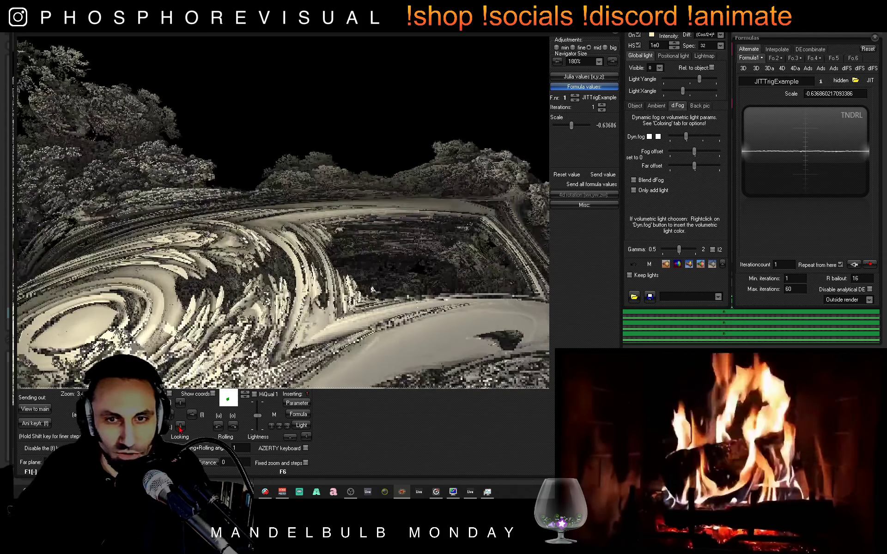
{"action": "left_click", "coordinate": [180, 427]}
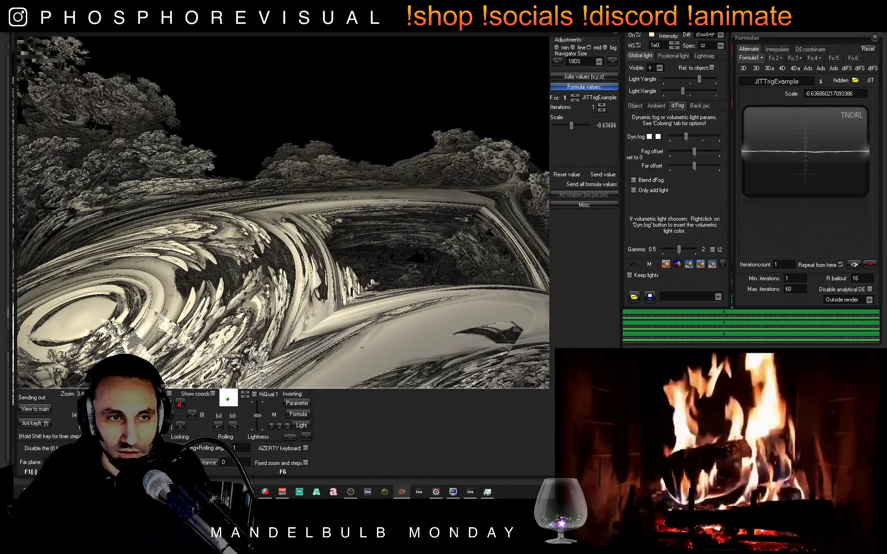
{"action": "left_click", "coordinate": [179, 404]}
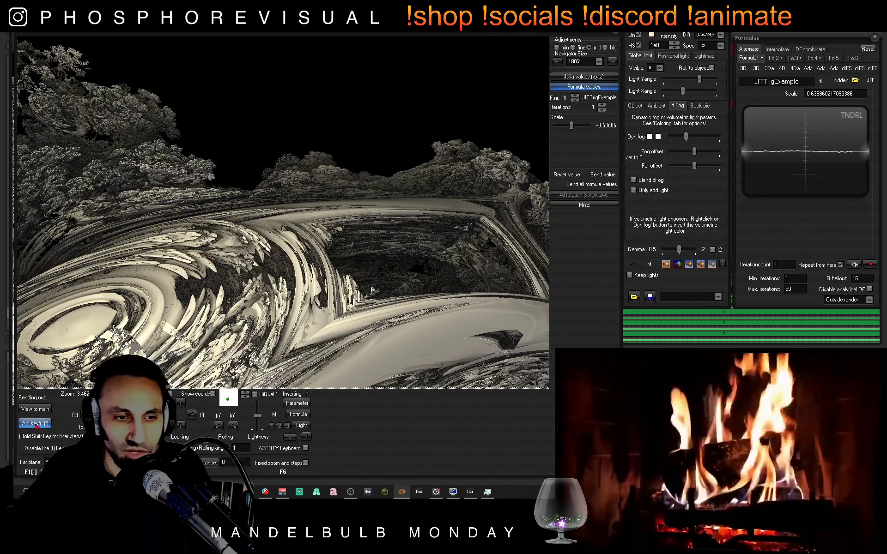
Insert the current Navigator view as the second keyframe of the MM011v1.1 animation
{"action": "left_click_drag", "start_coordinate": [159, 34], "coordinate": [191, 21]}
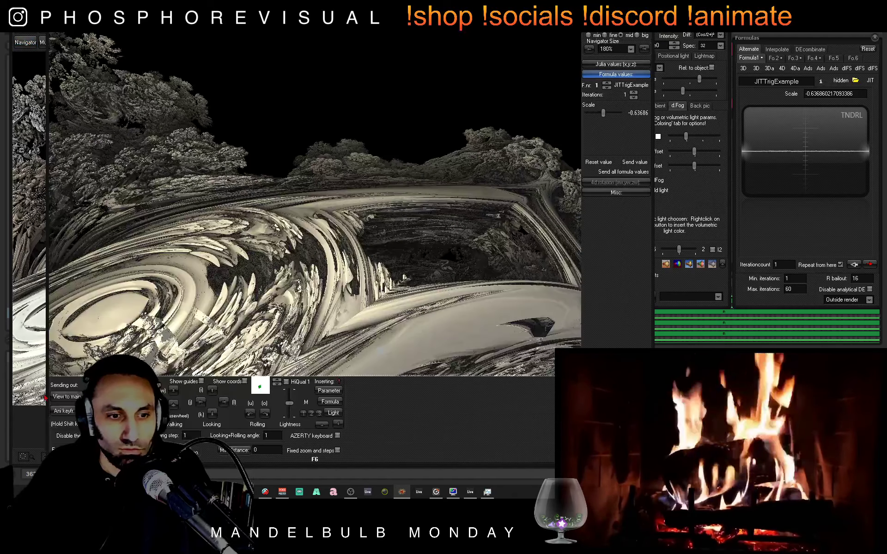
{"action": "left_click", "coordinate": [65, 412]}
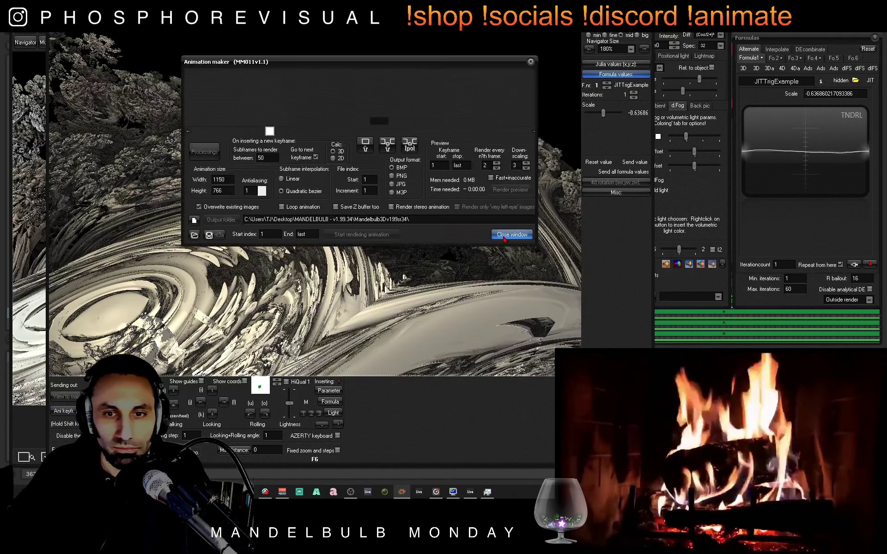
Save the animation over the existing MM011v1.1.m3a file, confirm replacing it, and close the Animation maker
{"action": "left_click", "coordinate": [512, 235]}
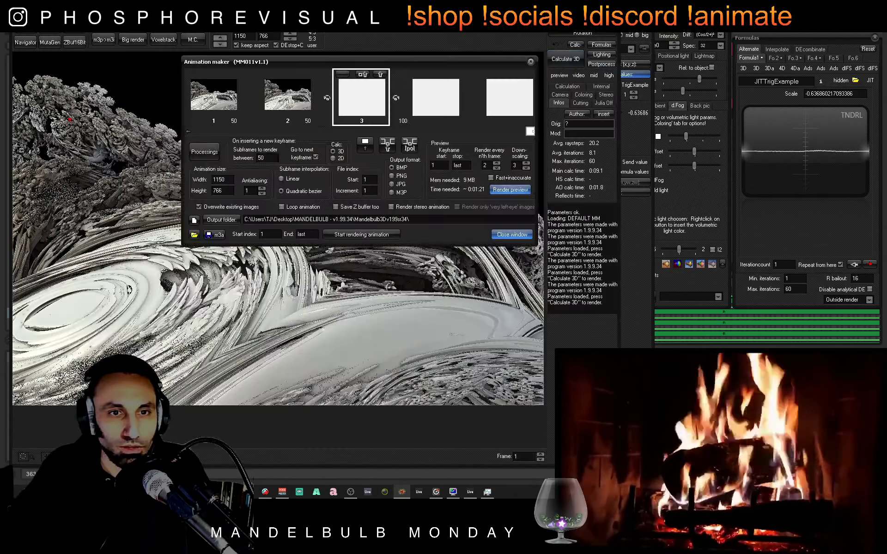
{"action": "left_click", "coordinate": [215, 235]}
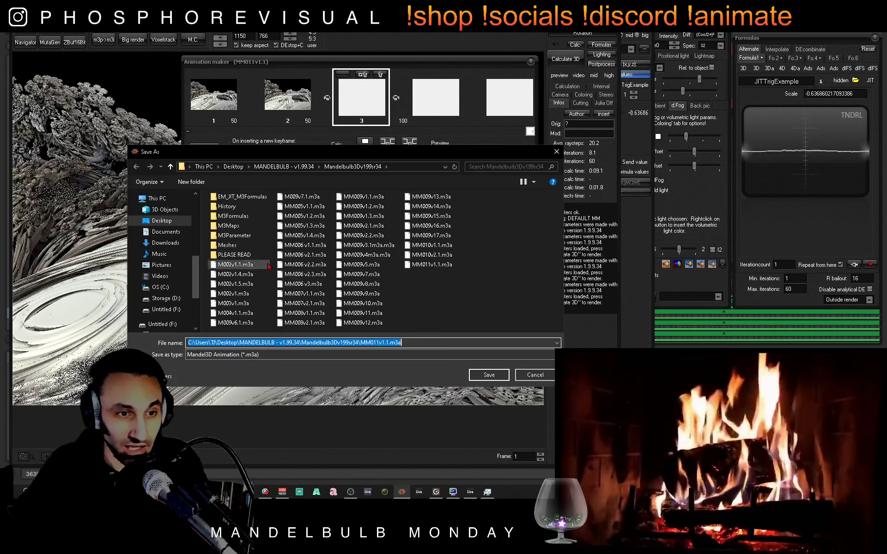
{"action": "left_click_drag", "start_coordinate": [358, 152], "coordinate": [342, 113]}
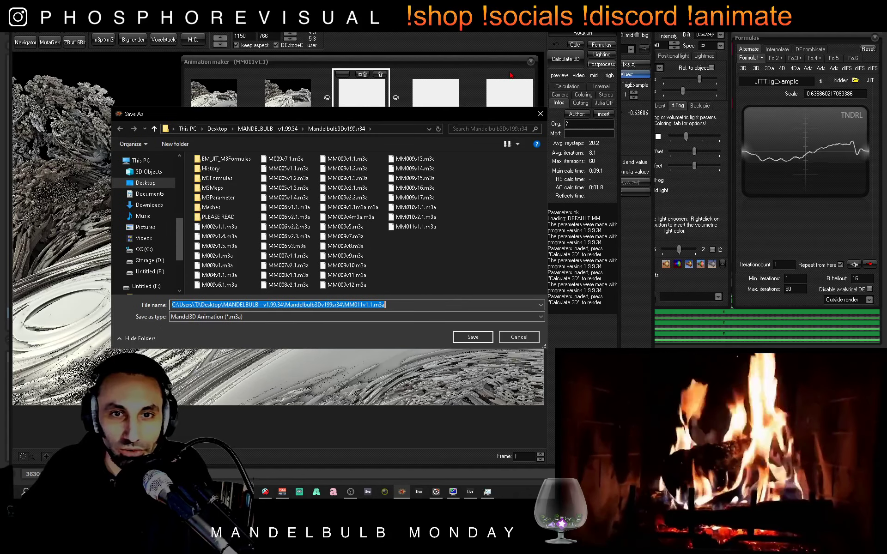
{"action": "left_click_drag", "start_coordinate": [205, 117], "coordinate": [223, 182]}
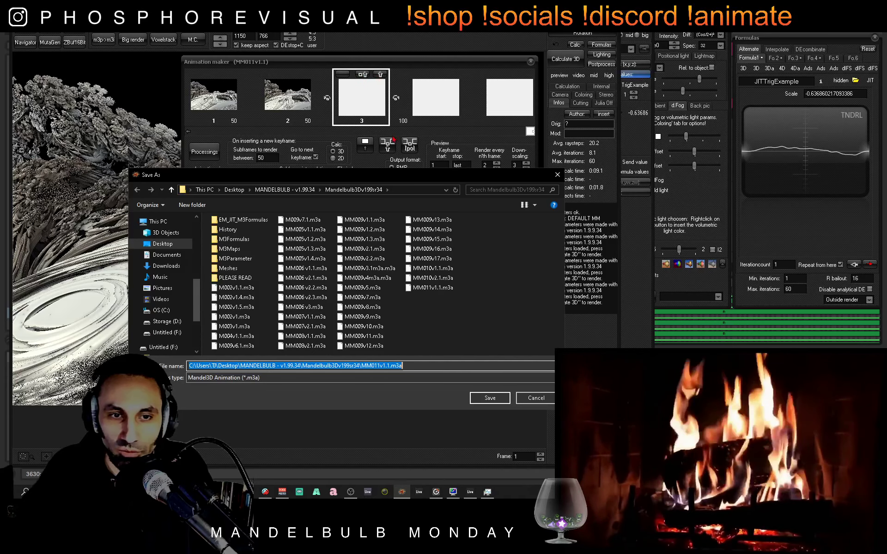
{"action": "left_click", "coordinate": [436, 288]}
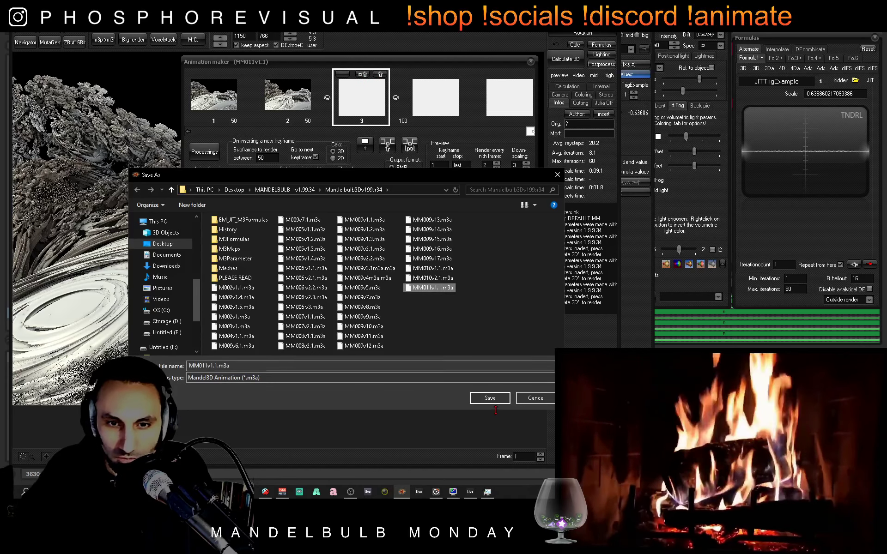
{"action": "left_click", "coordinate": [490, 400]}
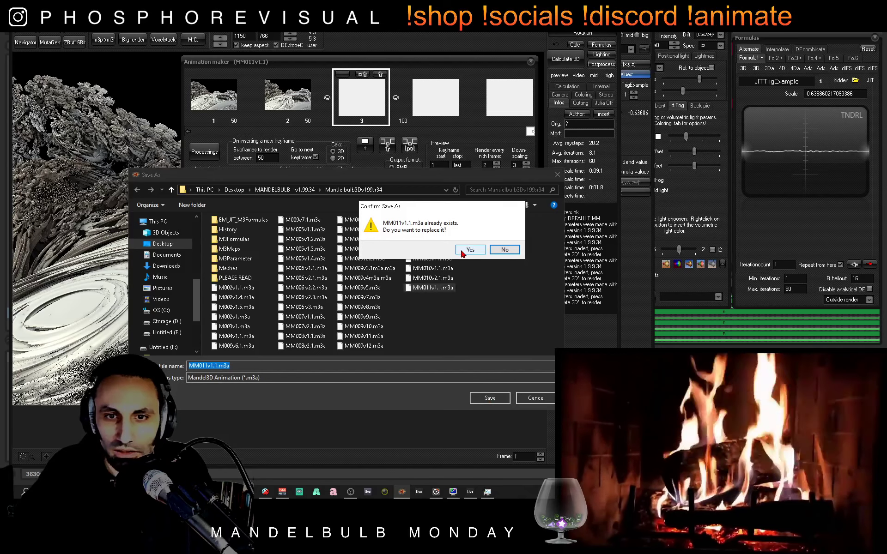
{"action": "left_click", "coordinate": [471, 251]}
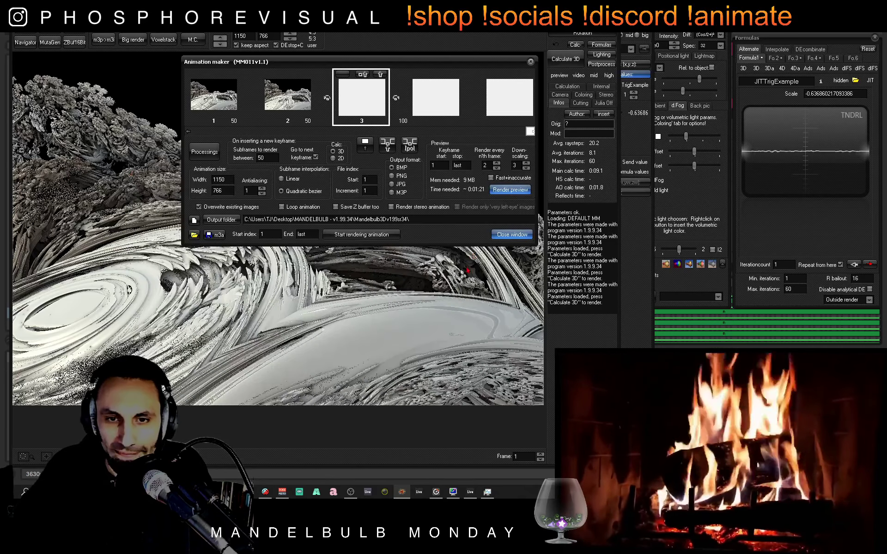
{"action": "left_click", "coordinate": [530, 61]}
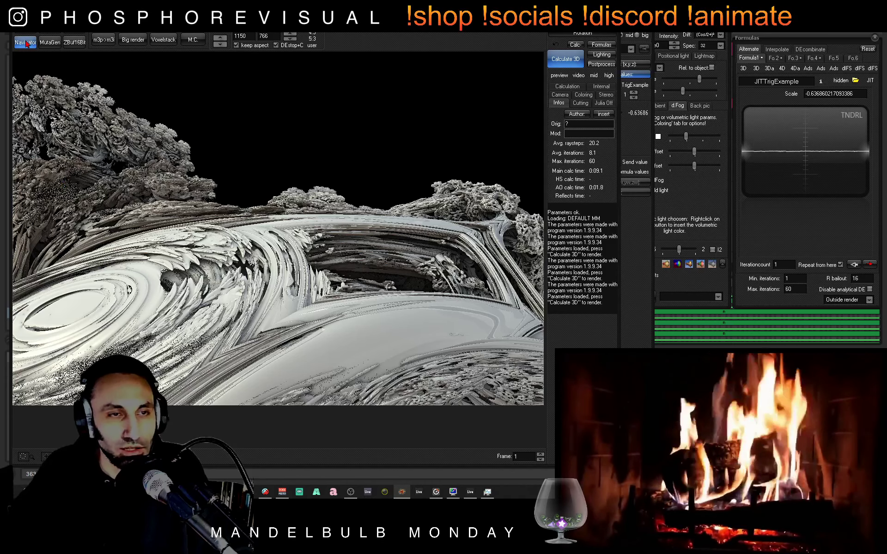
Mutate the current arch fractal in MutaGen to generate a new tree of variants
{"action": "left_click", "coordinate": [50, 42]}
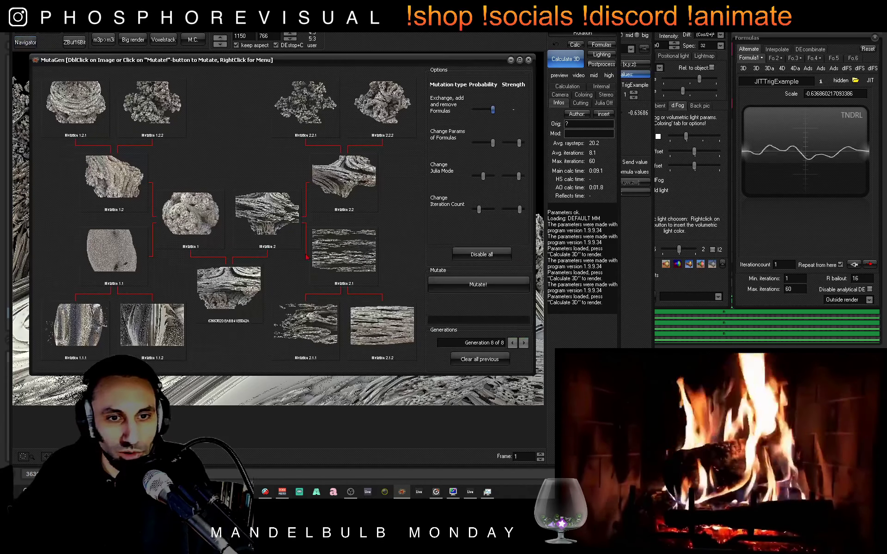
{"action": "double_click", "coordinate": [351, 326]}
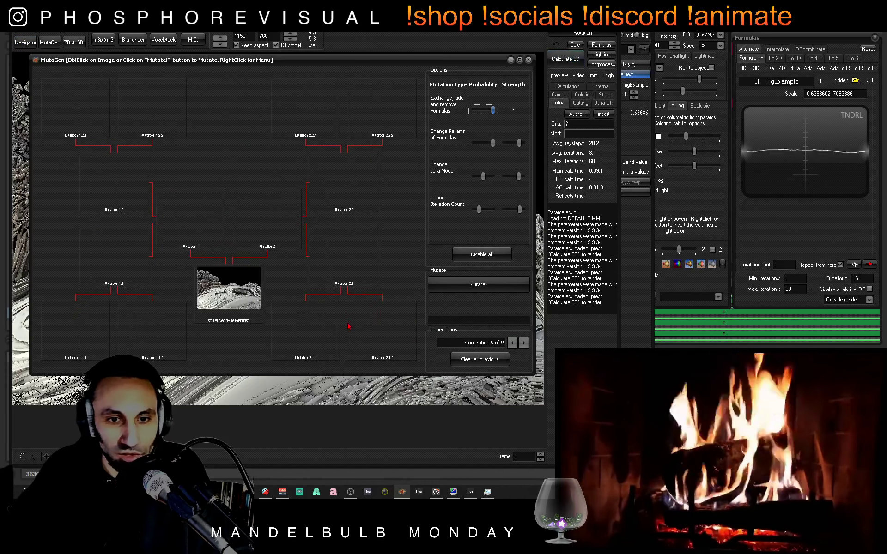
{"action": "double_click", "coordinate": [245, 297]}
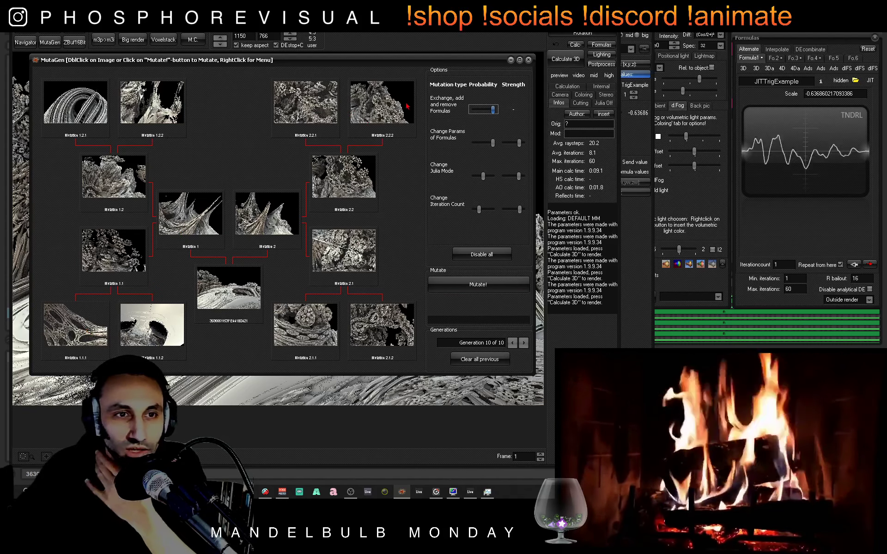
Send Mutation 2.2.2 to the main editor, calculate it in 3D and look through its third and fourth formulas
{"action": "right_click", "coordinate": [383, 111]}
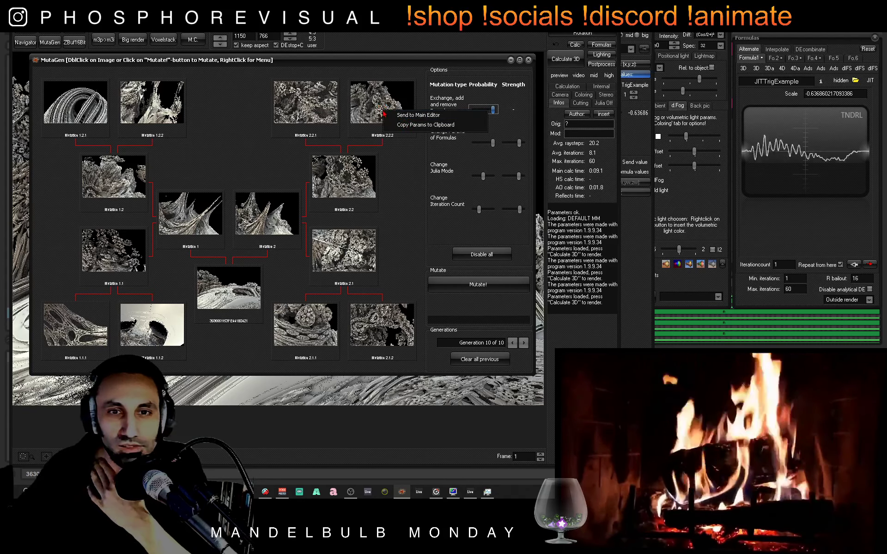
{"action": "left_click", "coordinate": [412, 115]}
{"action": "left_click", "coordinate": [557, 58]}
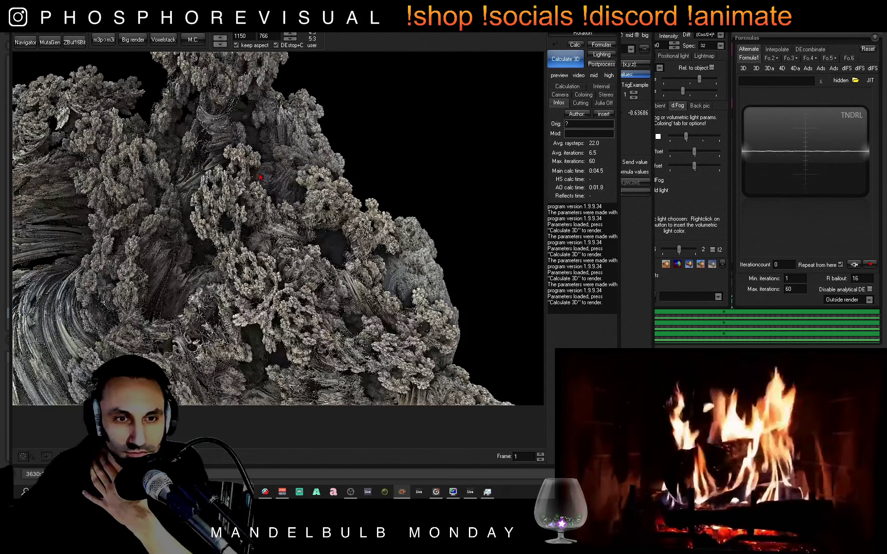
{"action": "left_click", "coordinate": [790, 59]}
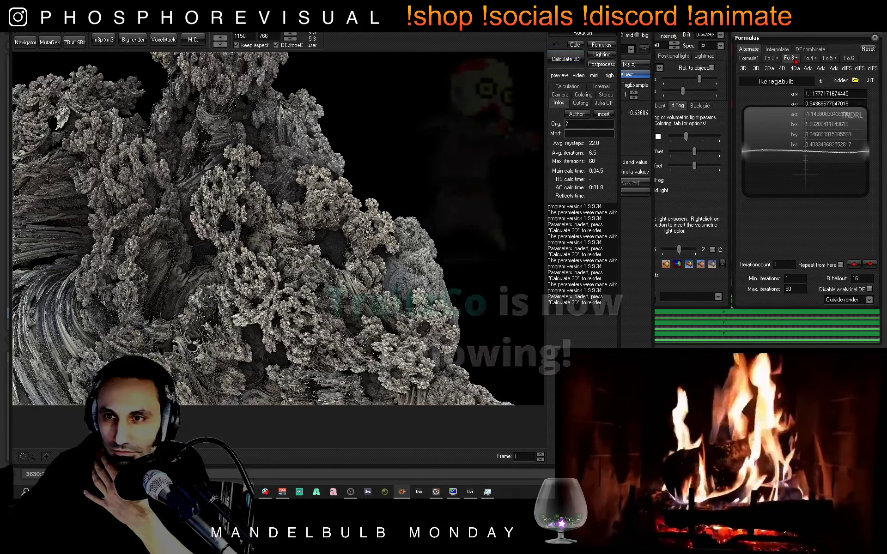
{"action": "left_click", "coordinate": [807, 58]}
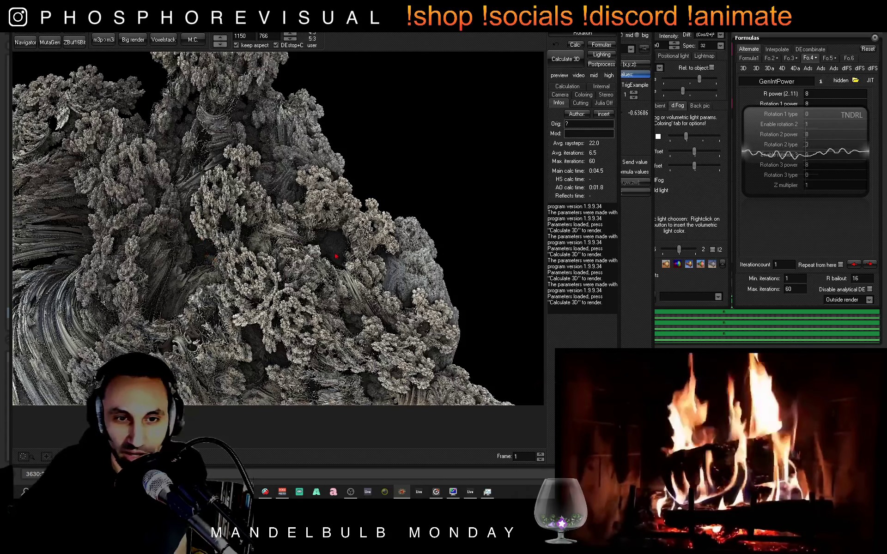
Generate another set of MutaGen variants from the rendered fractal, switching to Ableton Live and back to Mandelbulb 3D
{"action": "left_click", "coordinate": [50, 42]}
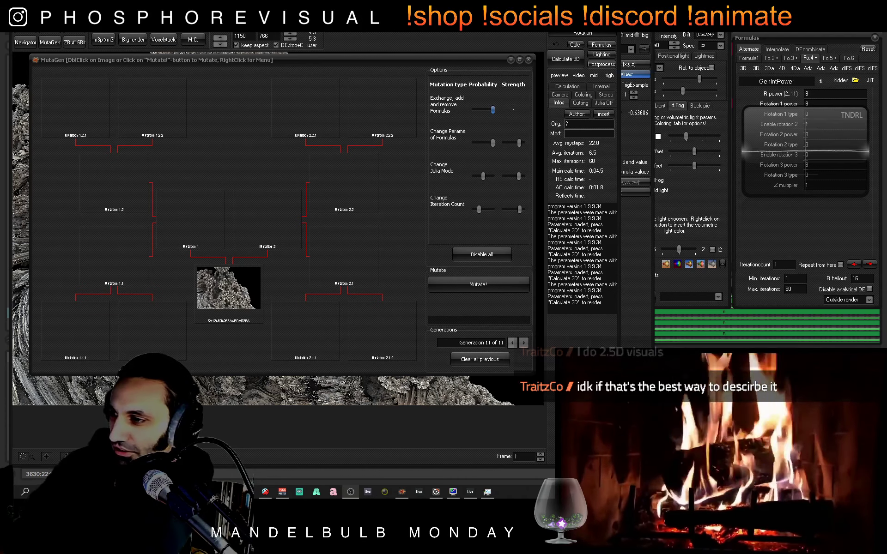
{"action": "key", "text": "alt+Tab"}
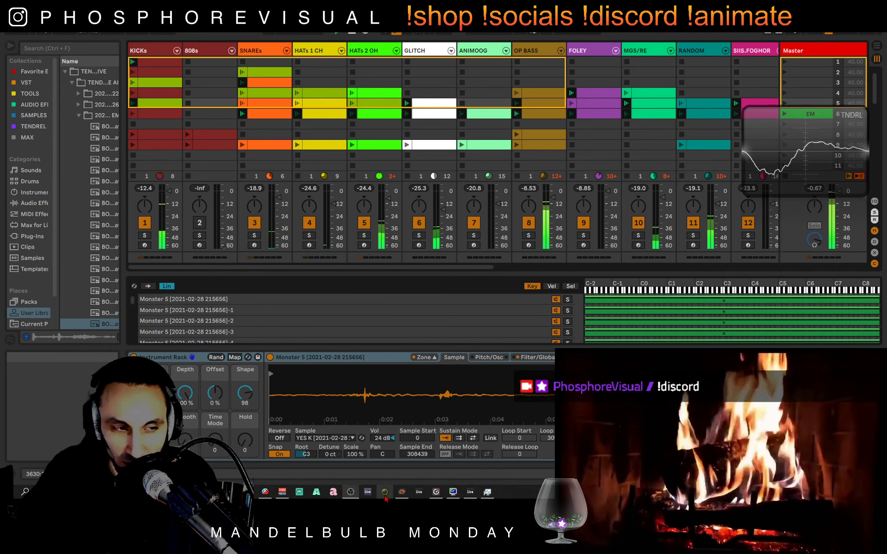
{"action": "mouse_move", "coordinate": [351, 492]}
{"action": "left_click", "coordinate": [402, 492]}
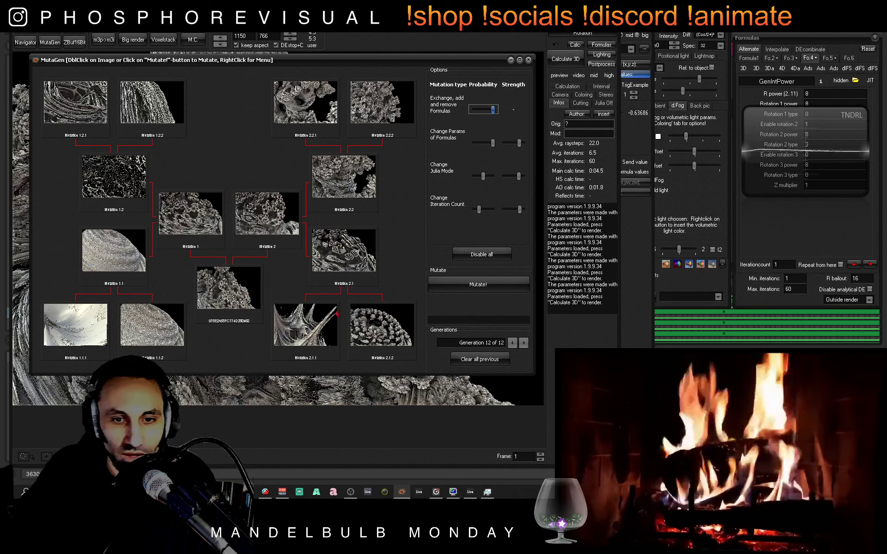
Send Mutation 2.2.1 to the main editor, calculate it in 3D and look through its first two formulas
{"action": "right_click", "coordinate": [311, 332]}
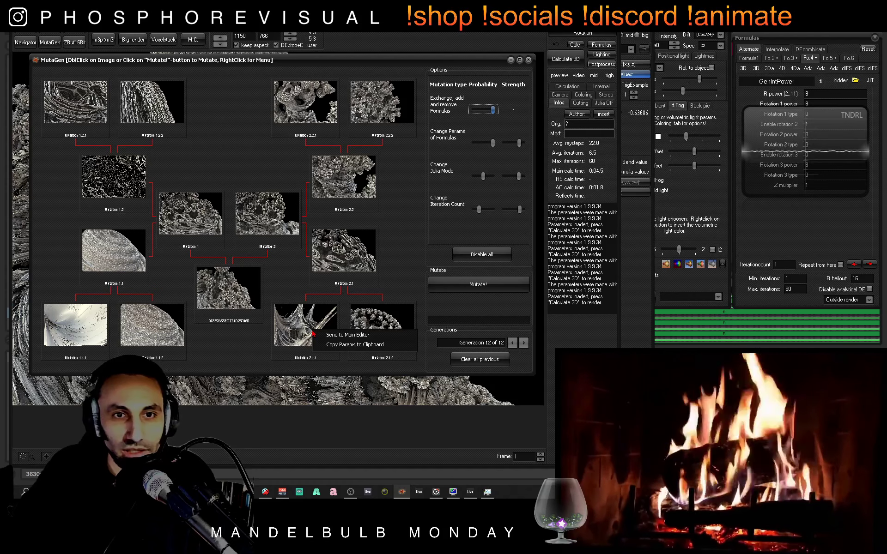
{"action": "right_click", "coordinate": [307, 100]}
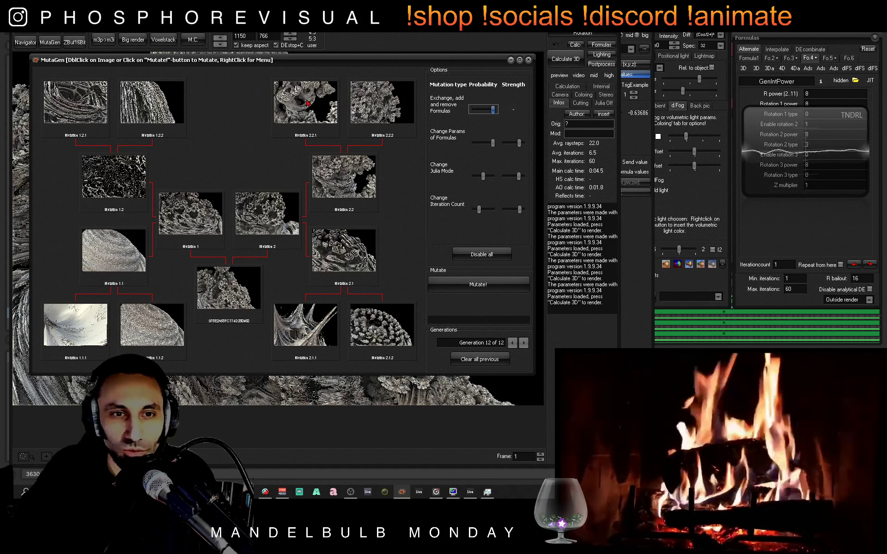
{"action": "left_click", "coordinate": [335, 106]}
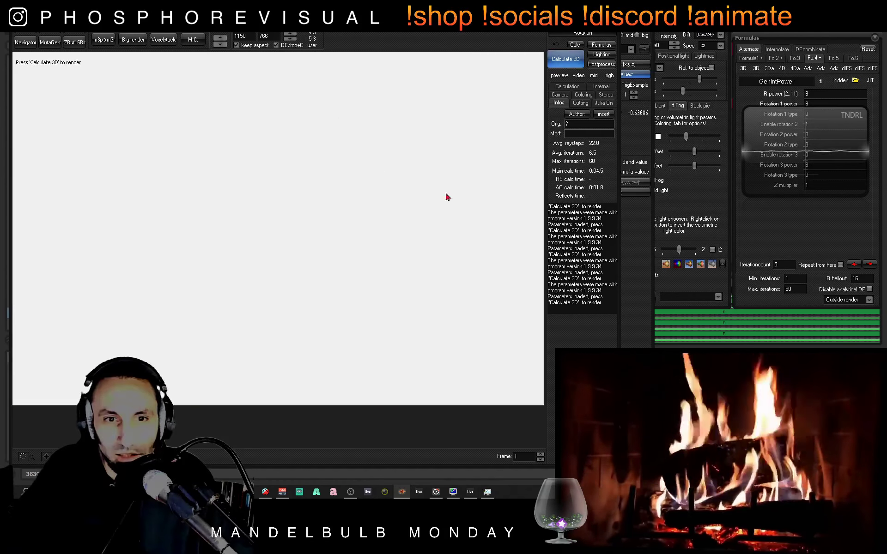
{"action": "left_click", "coordinate": [566, 65]}
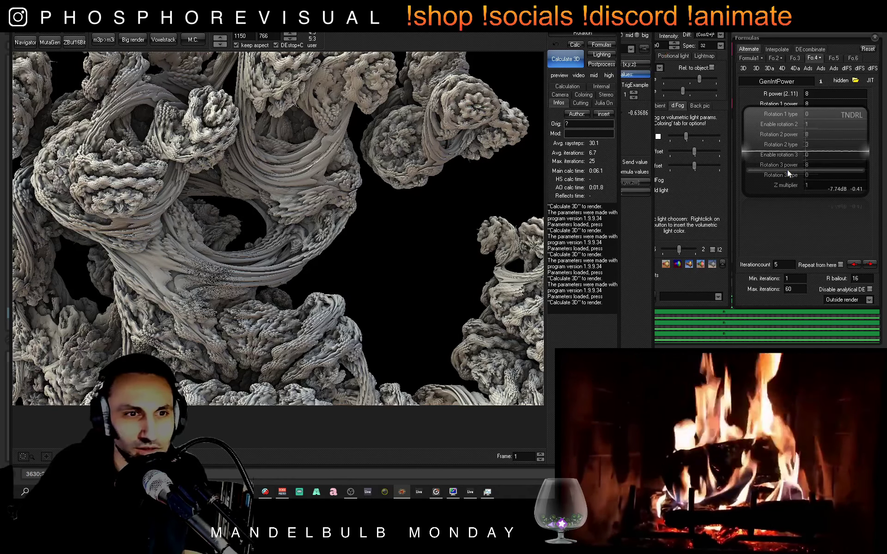
{"action": "left_click", "coordinate": [794, 58]}
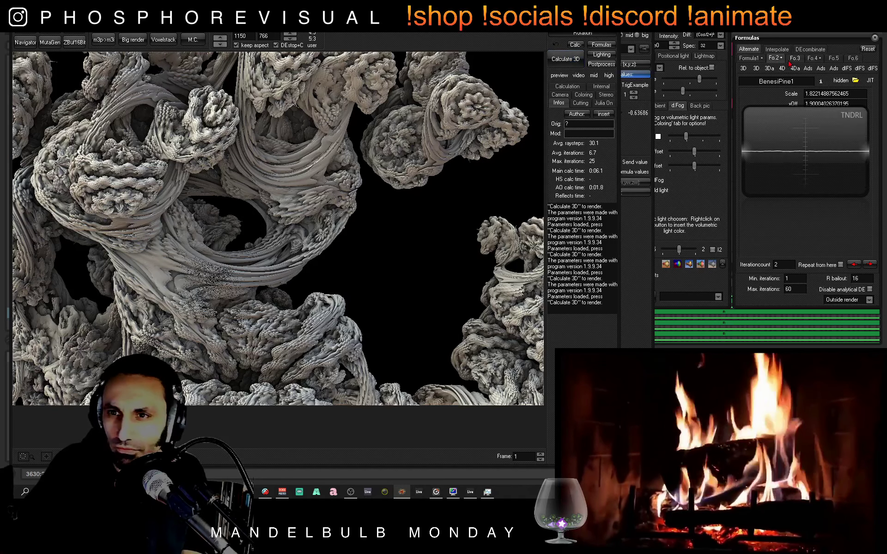
{"action": "left_click", "coordinate": [774, 59]}
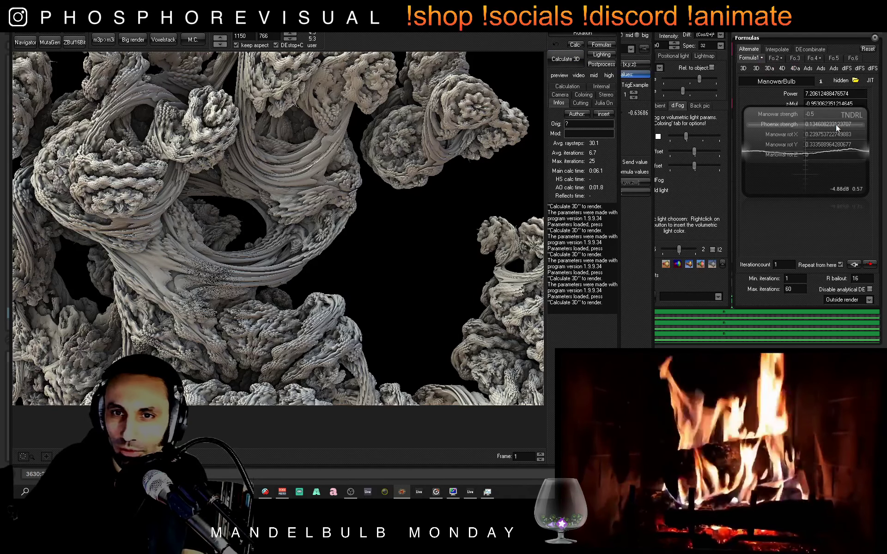
{"action": "left_click", "coordinate": [355, 33]}
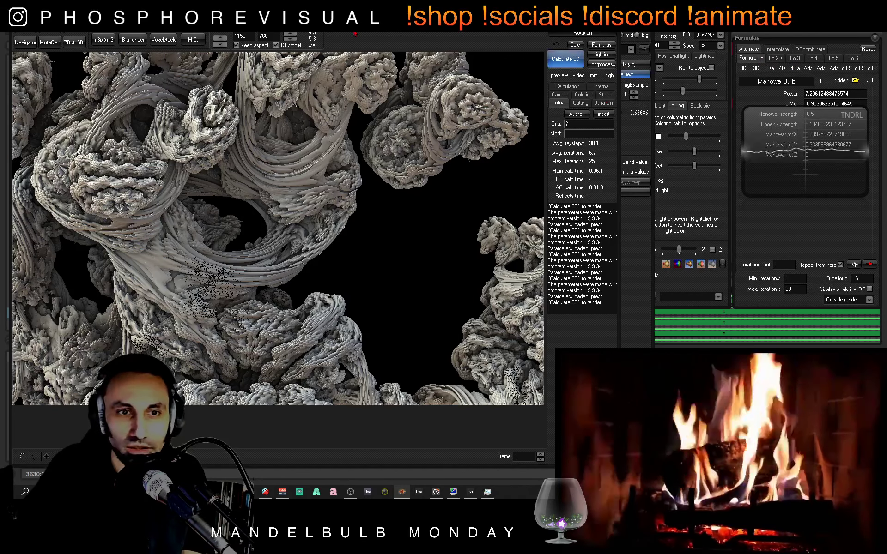
Load the main editor's parameters into the Navigator and insert that view as the animation's third keyframe
{"action": "left_click", "coordinate": [24, 44]}
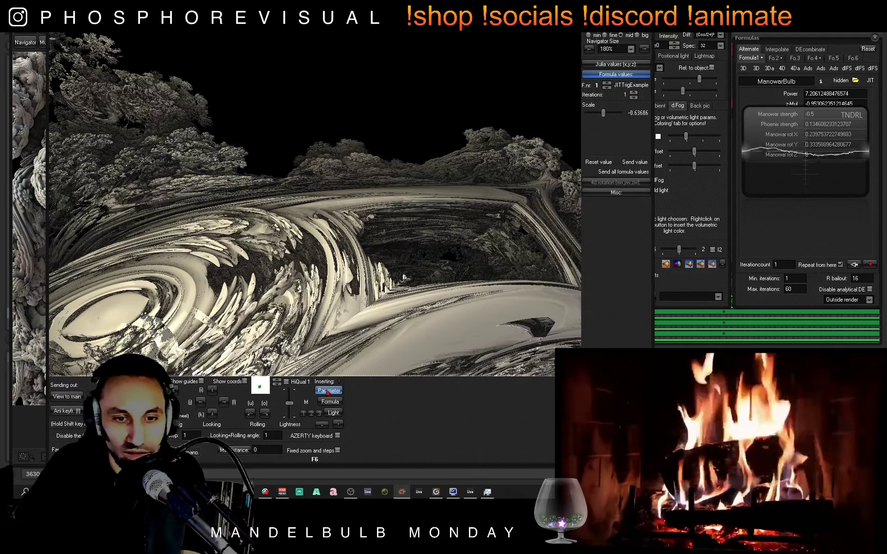
{"action": "left_click", "coordinate": [328, 391]}
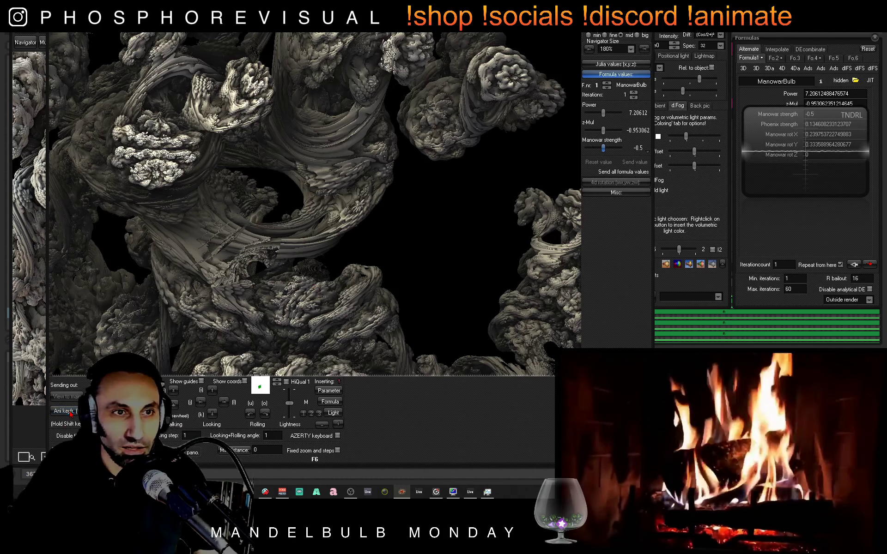
{"action": "left_click", "coordinate": [26, 43]}
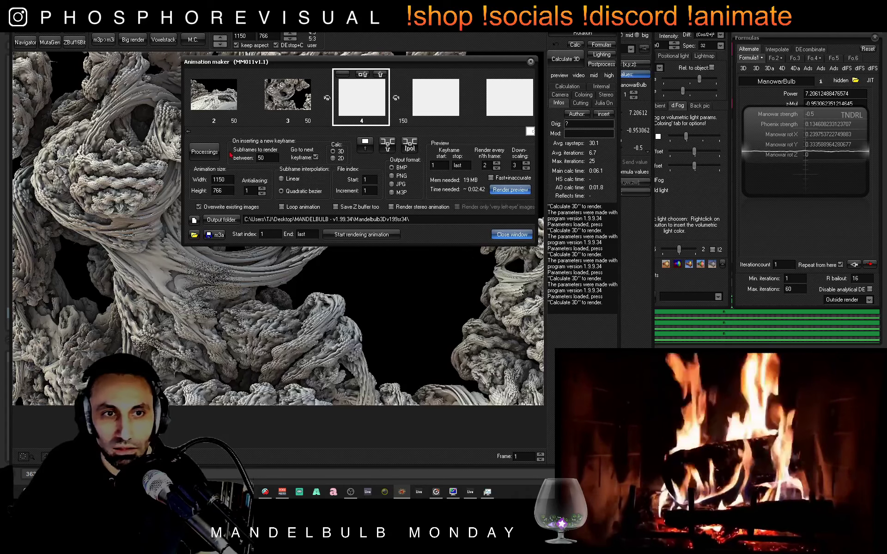
Send keyframe 2 from the Animation maker back to the main editor and calculate it in 3D
{"action": "left_click", "coordinate": [188, 131]}
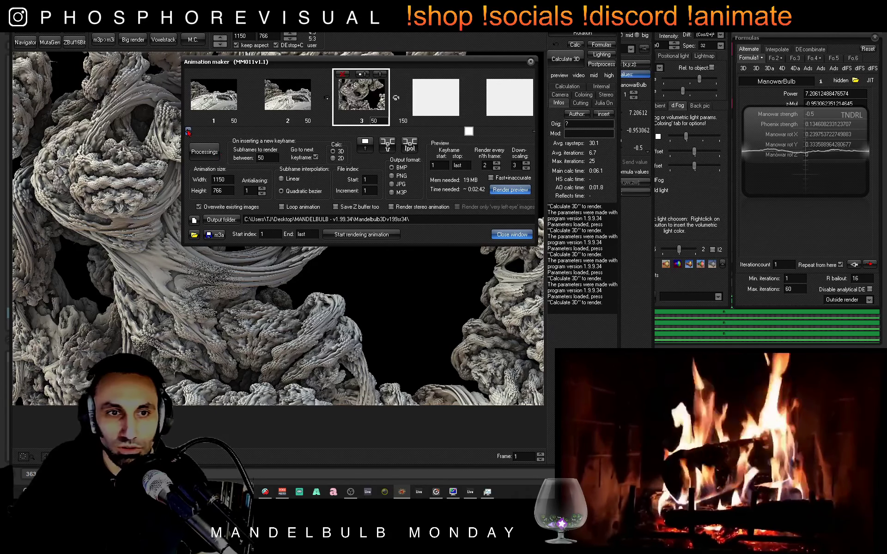
{"action": "left_click", "coordinate": [199, 132]}
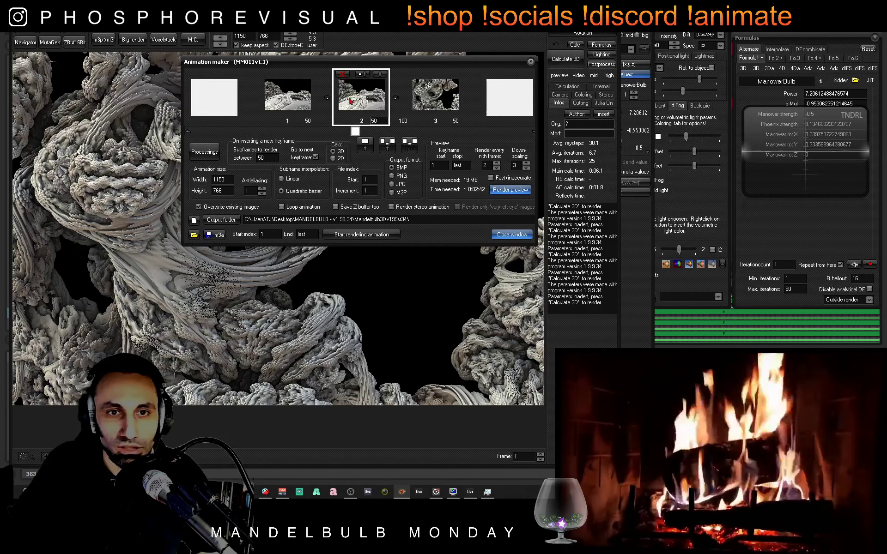
{"action": "left_click", "coordinate": [379, 75]}
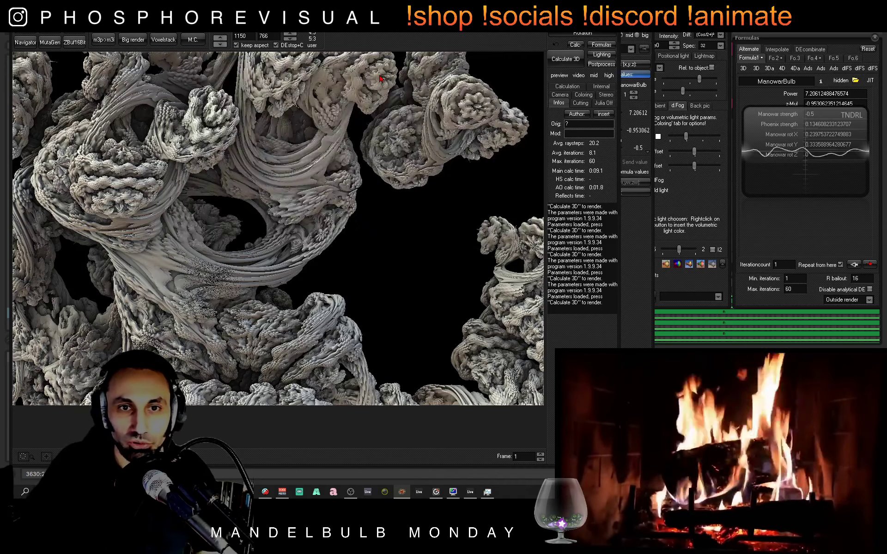
{"action": "left_click", "coordinate": [530, 61]}
{"action": "left_click", "coordinate": [565, 59]}
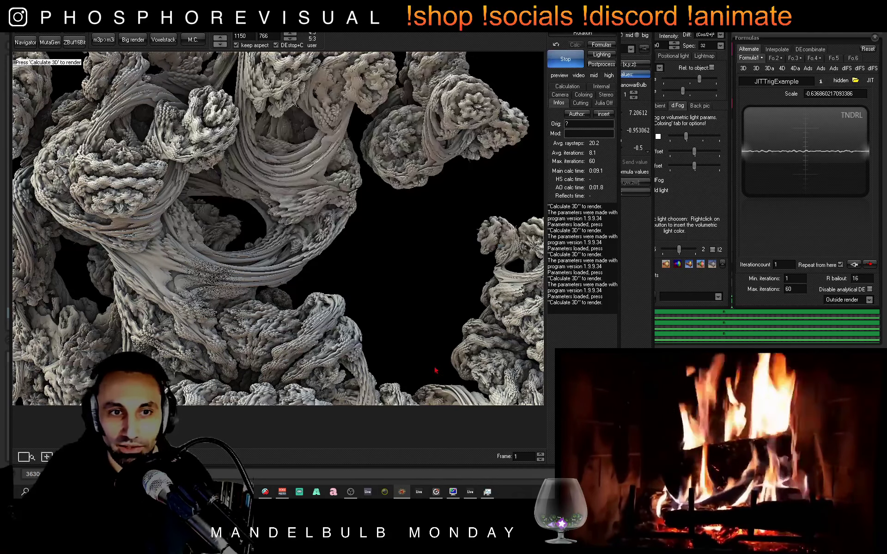